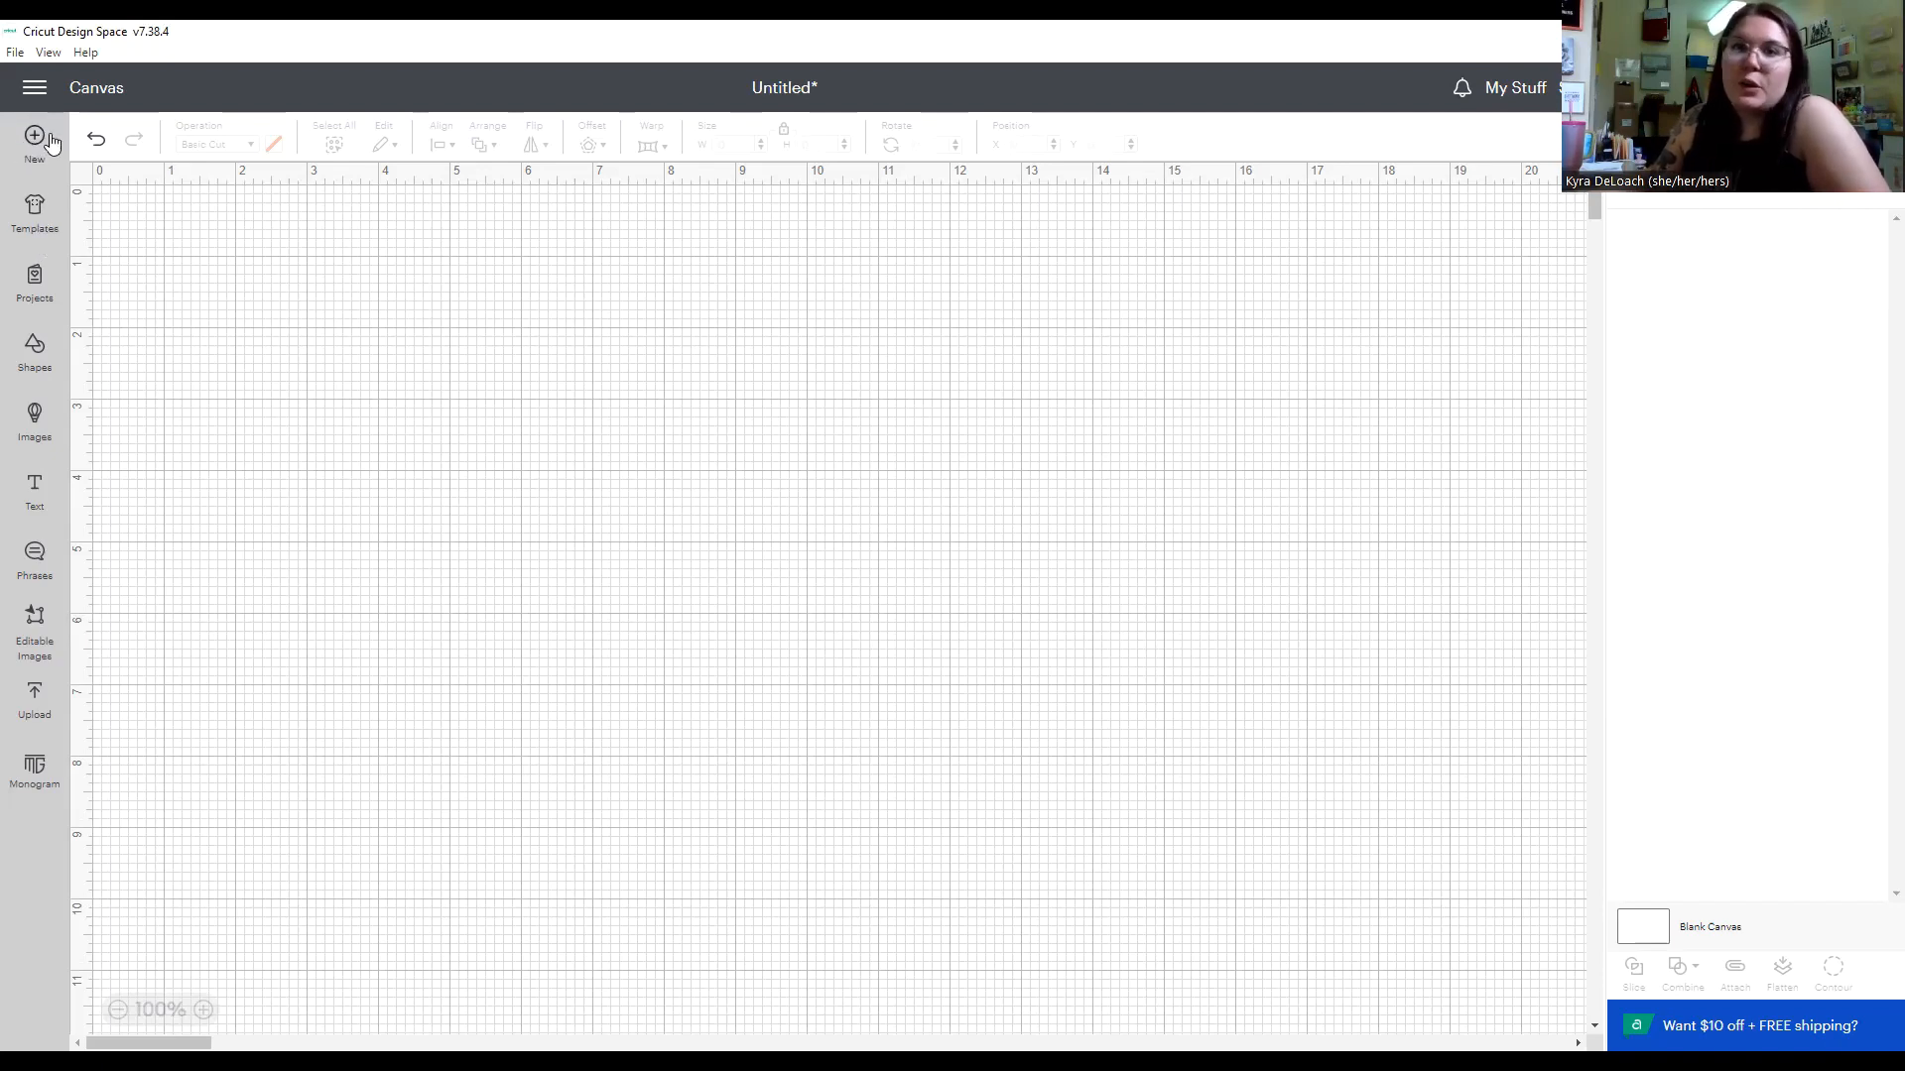
Examine the available templates, community projects, free and subscription shapes, and the image library.
click(46, 225)
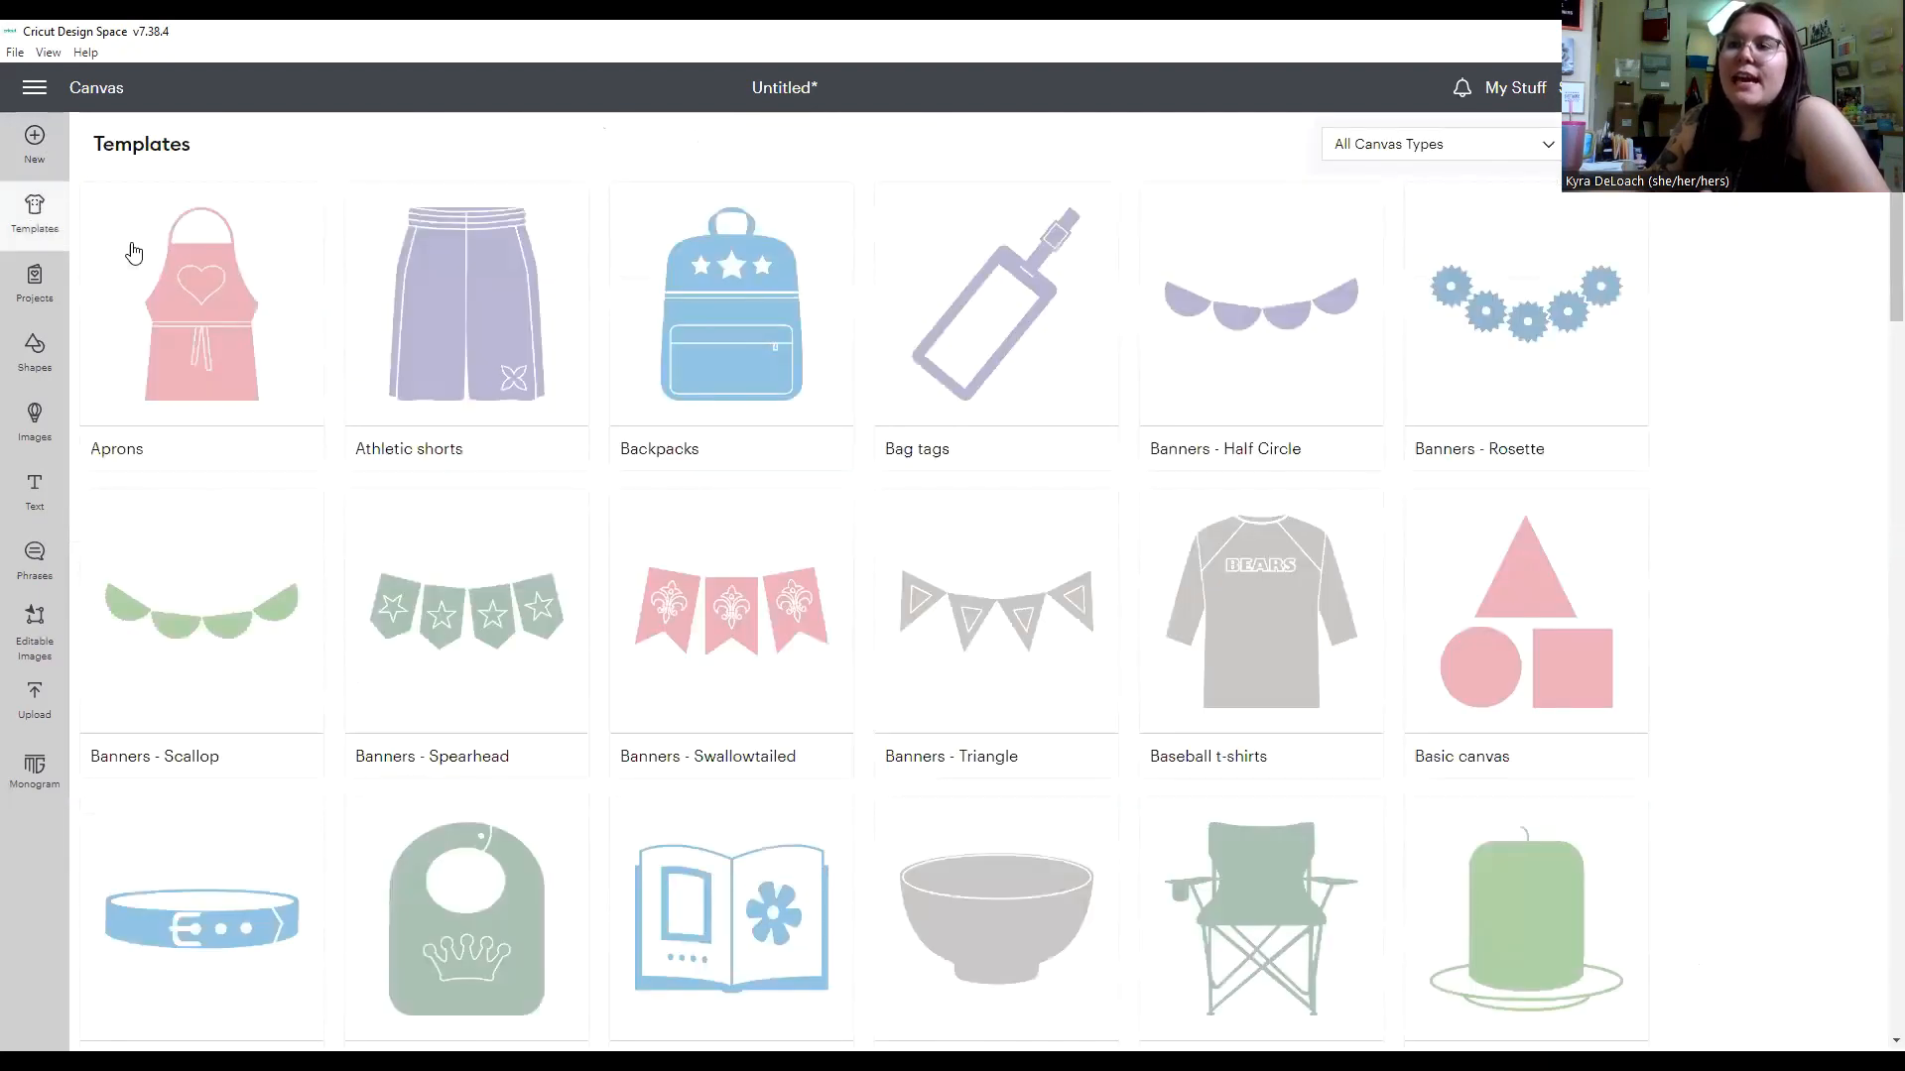
scroll(931, 489, down, 3)
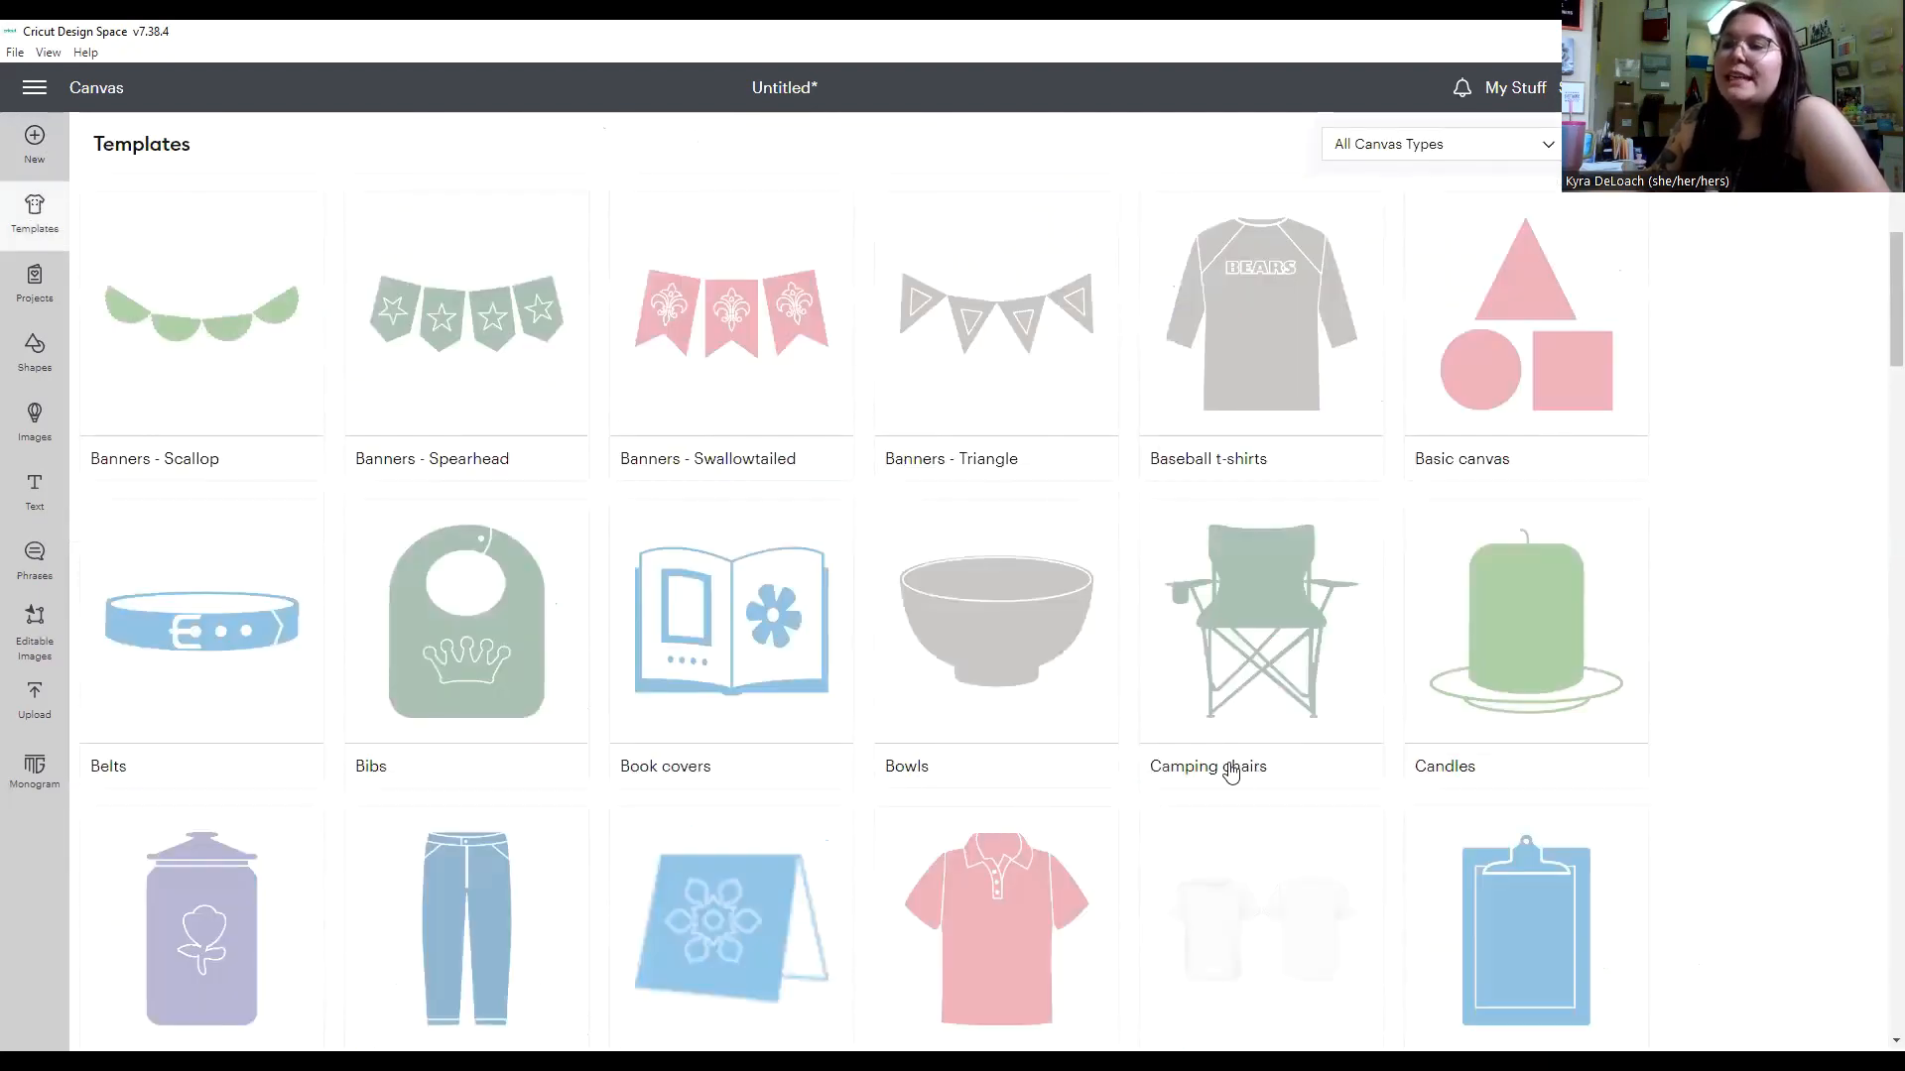
scroll(615, 722, up, 3)
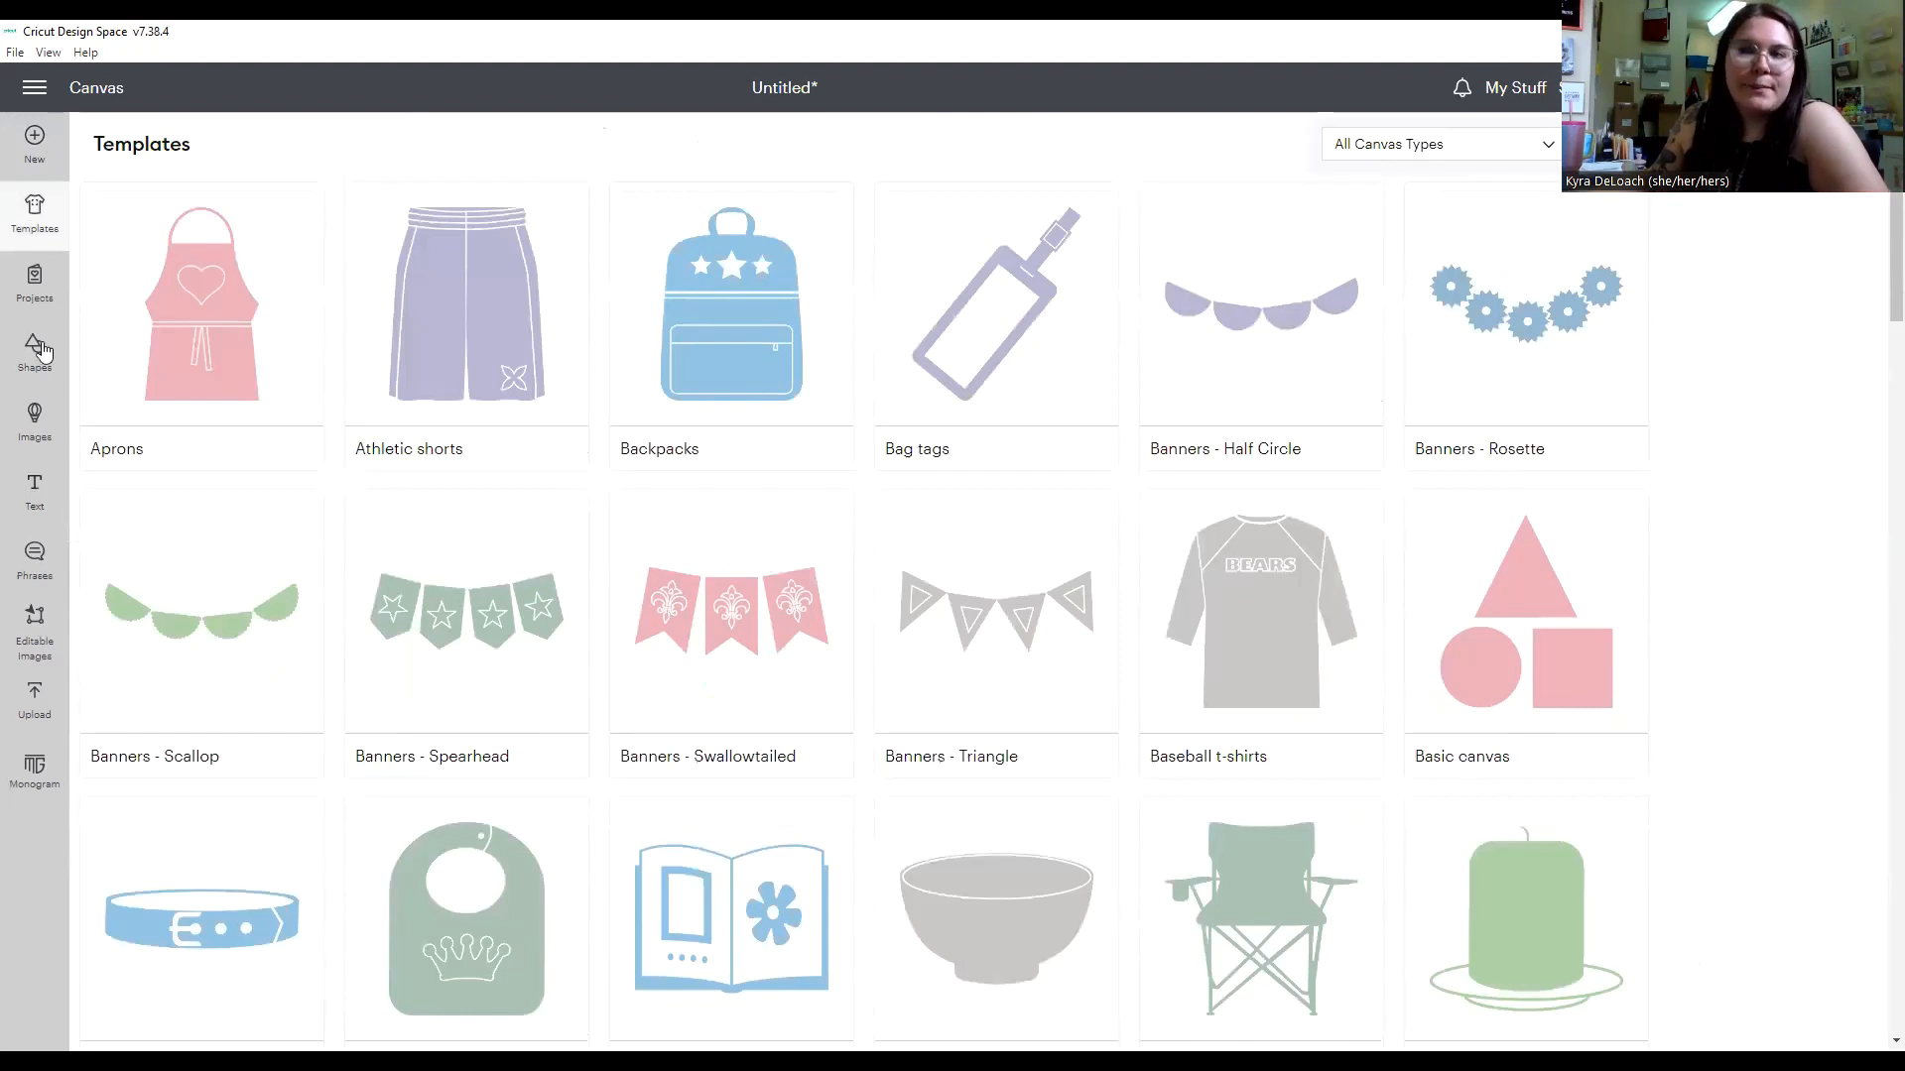
click(34, 311)
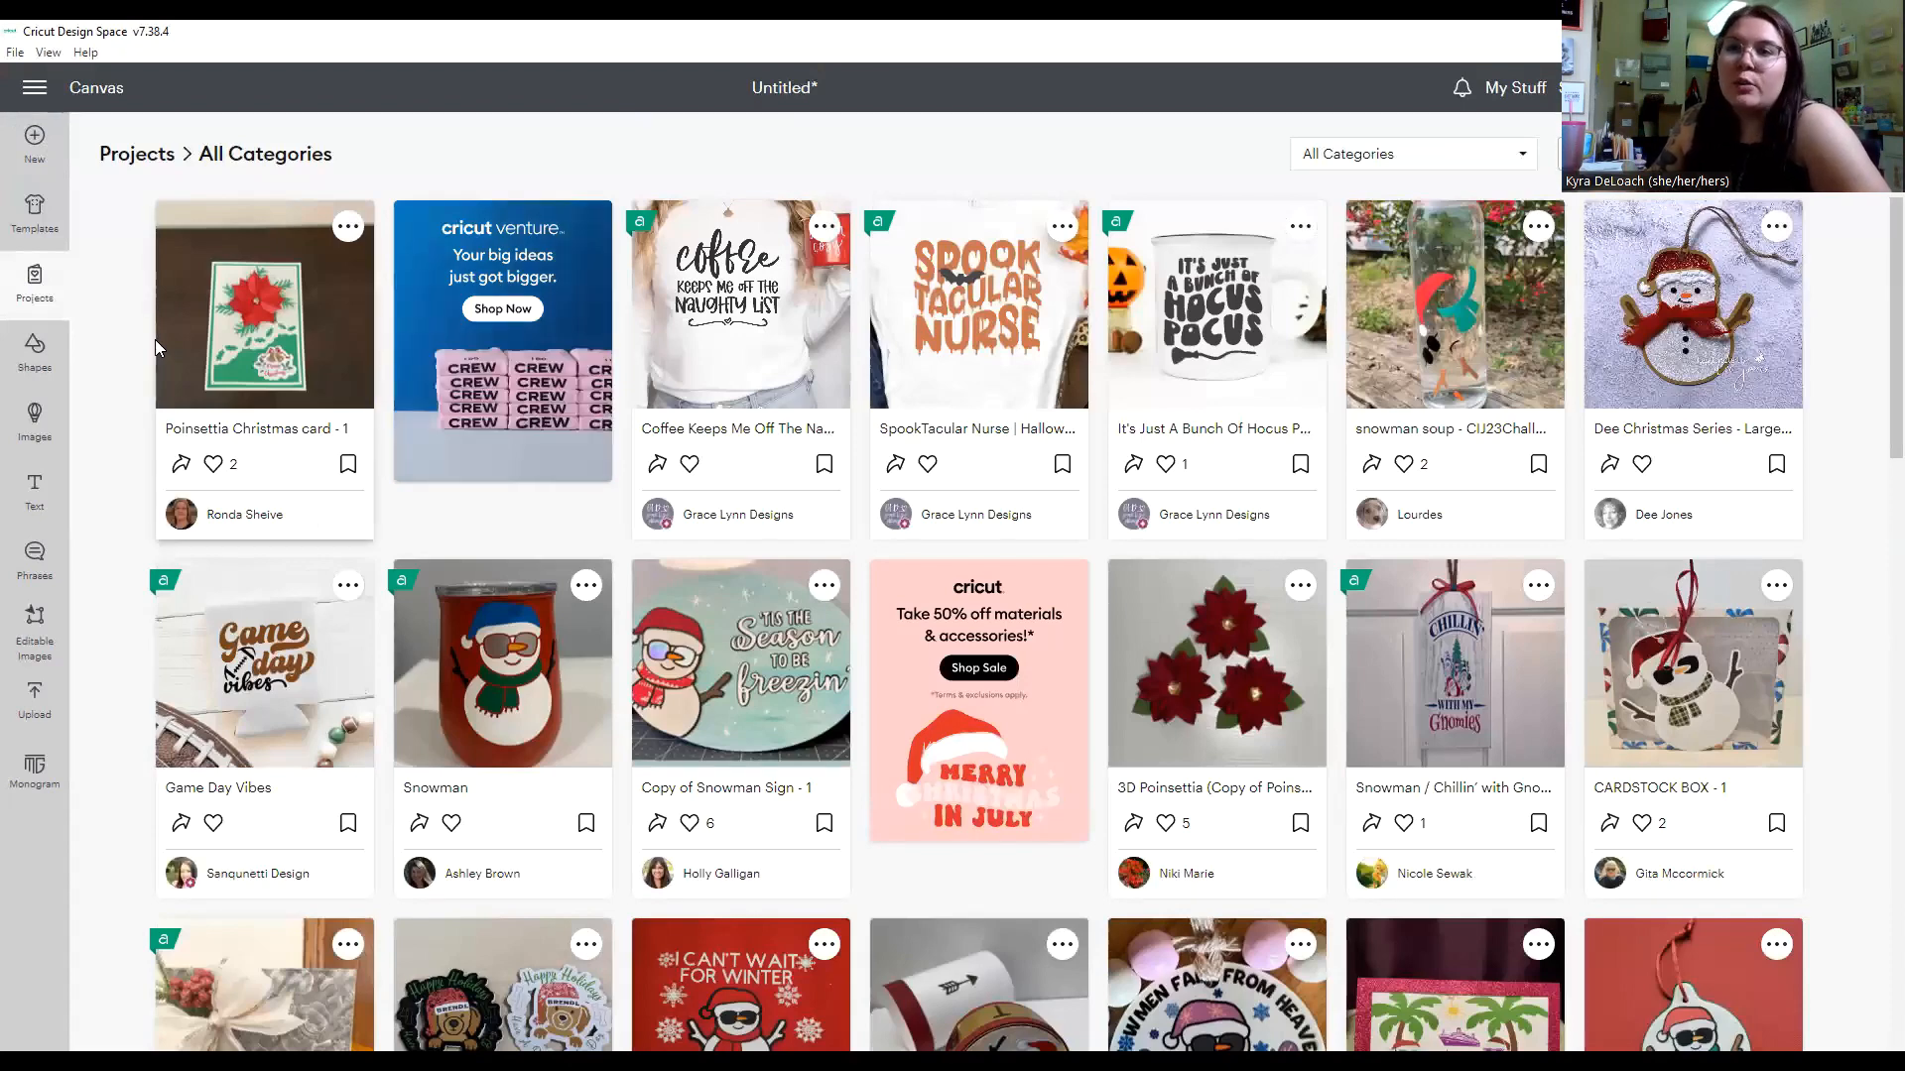
click(34, 352)
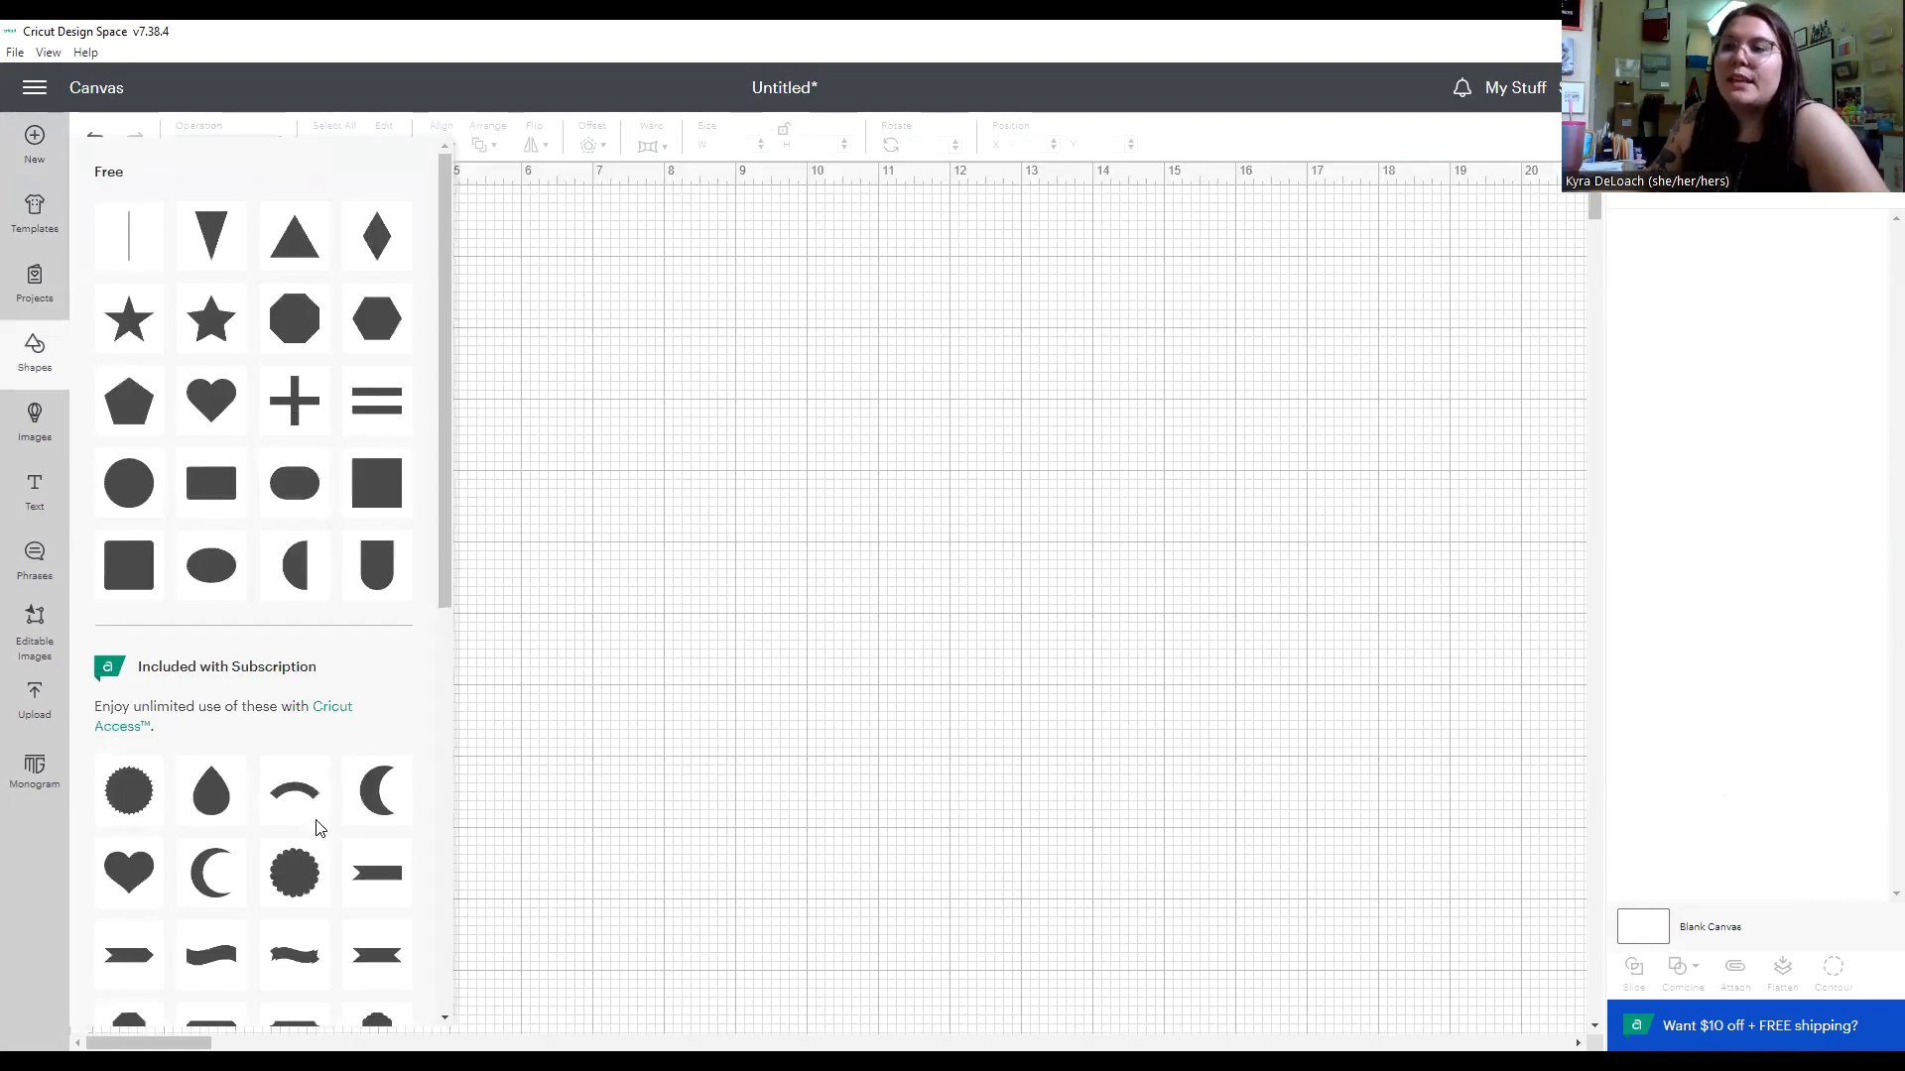
scroll(318, 831, down, 4)
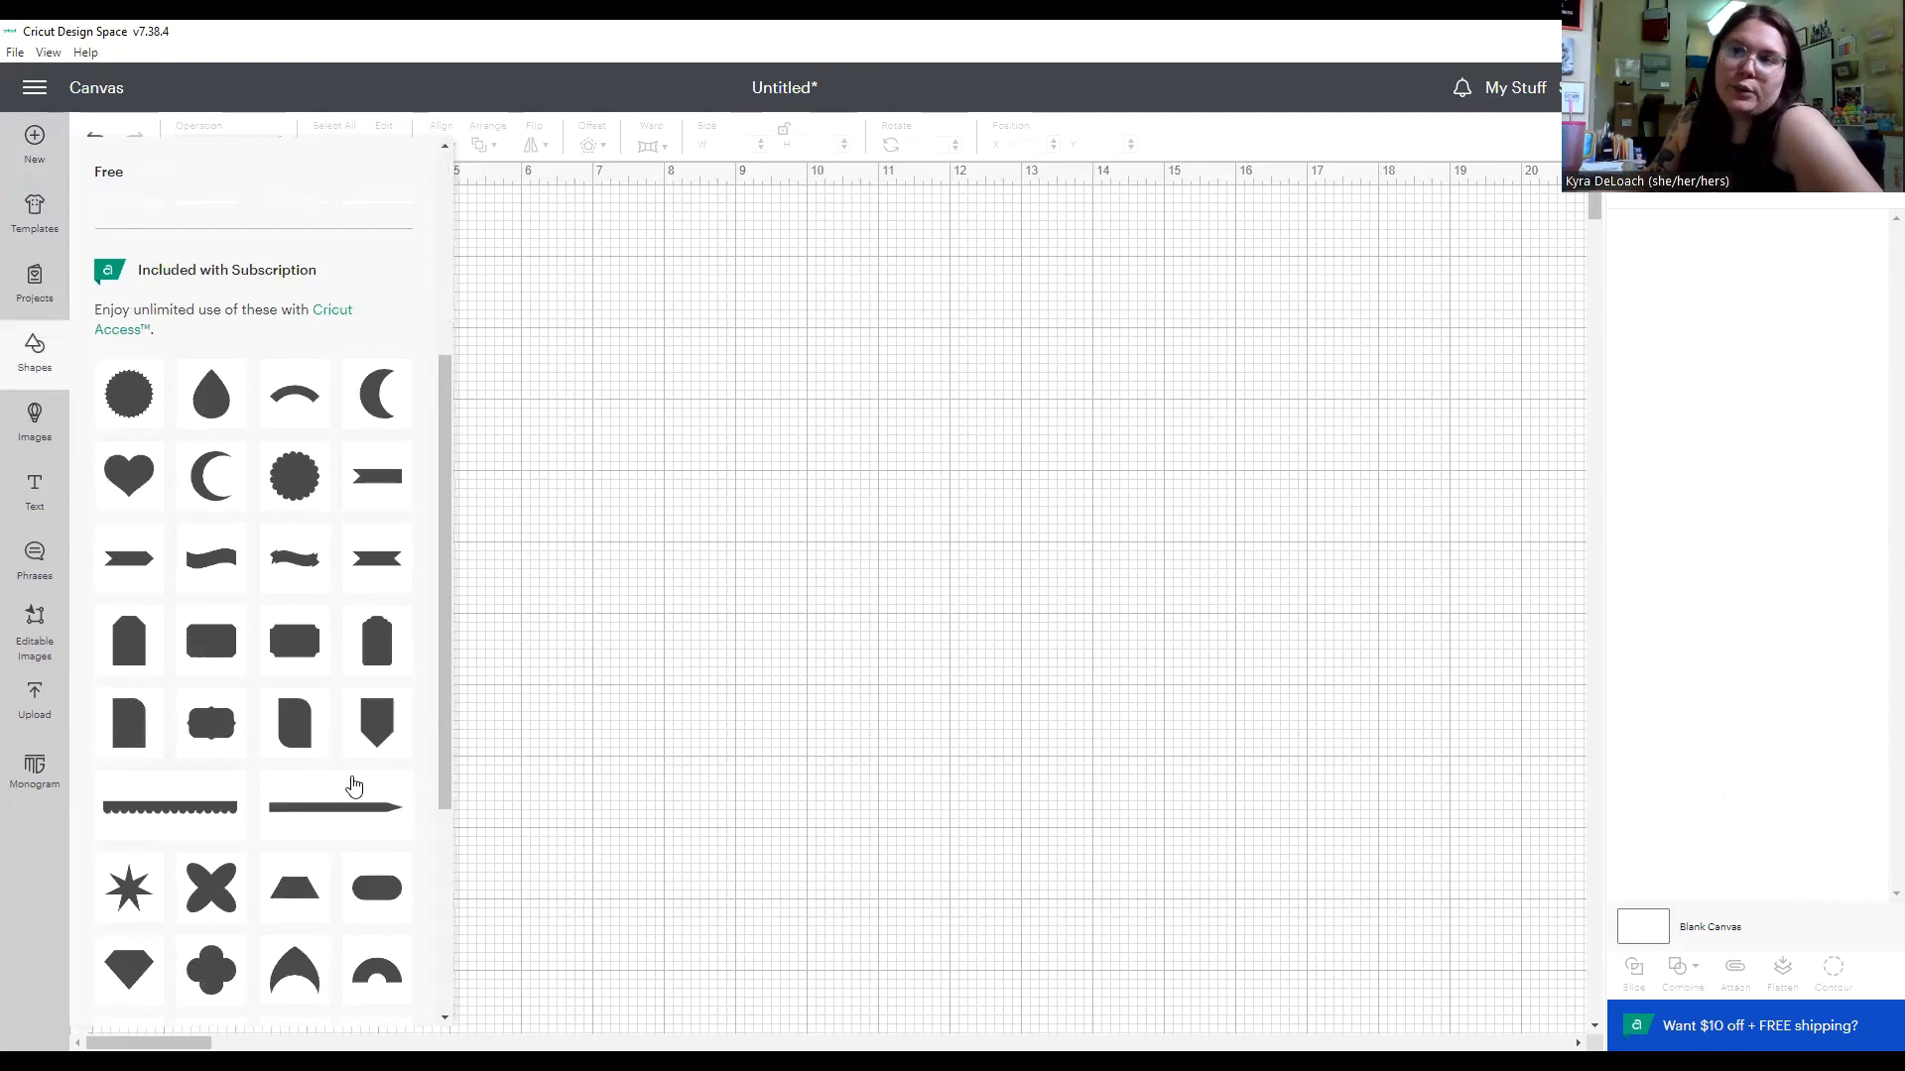
scroll(354, 786, up, 4)
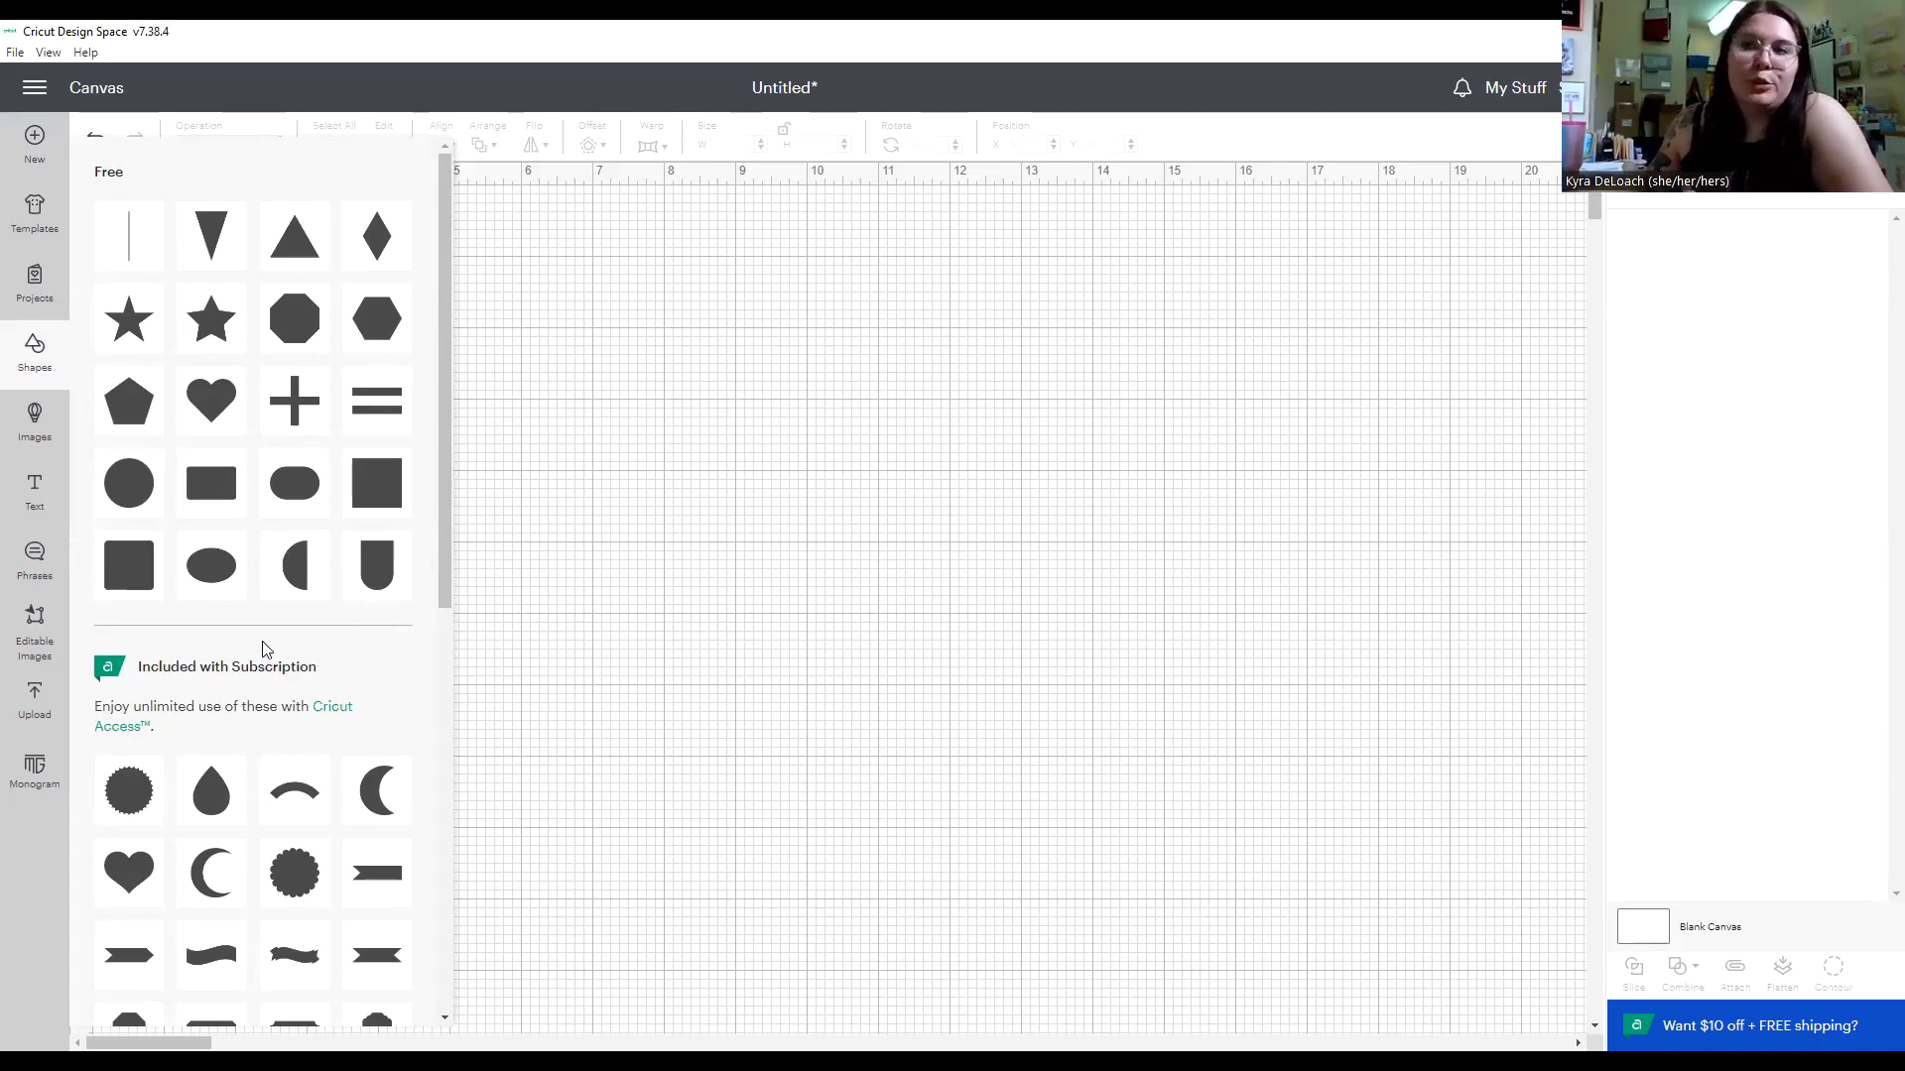
click(48, 421)
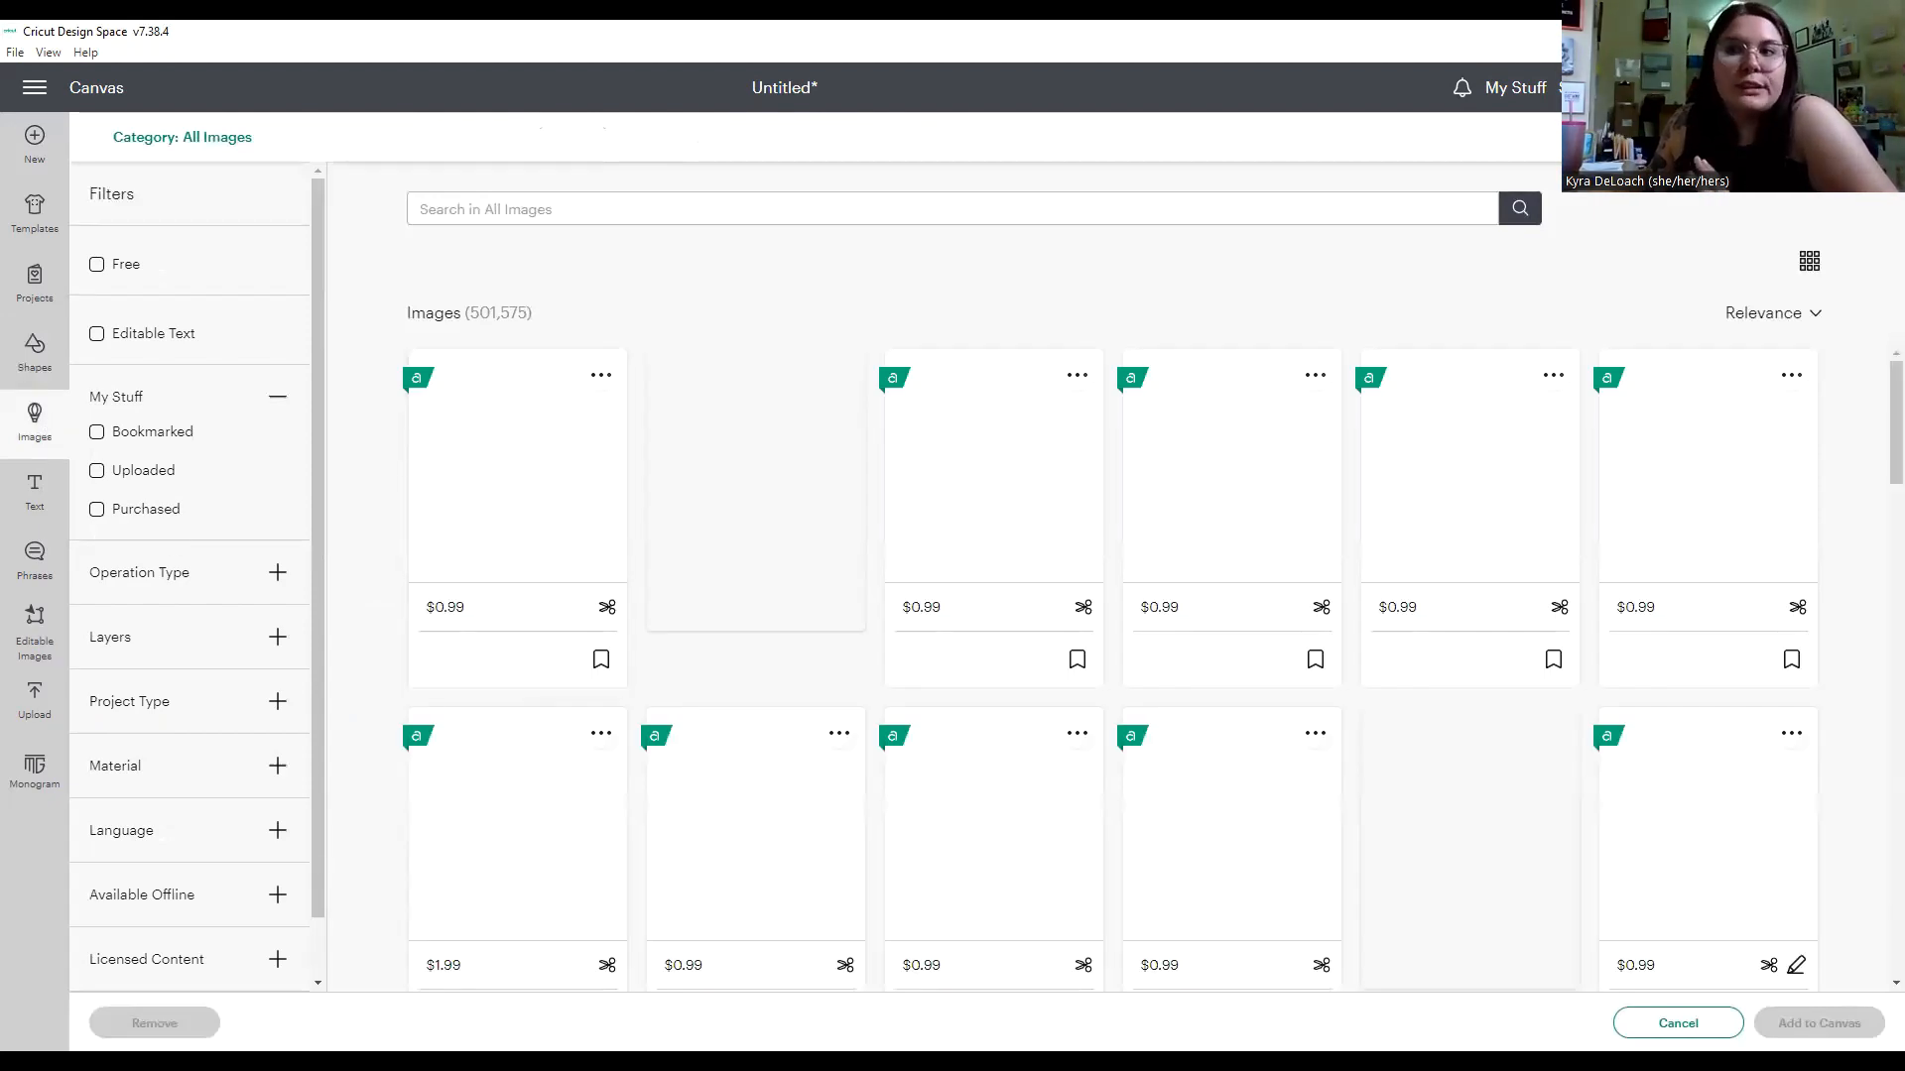
Add a text object to the canvas reading "Cricut".
click(43, 487)
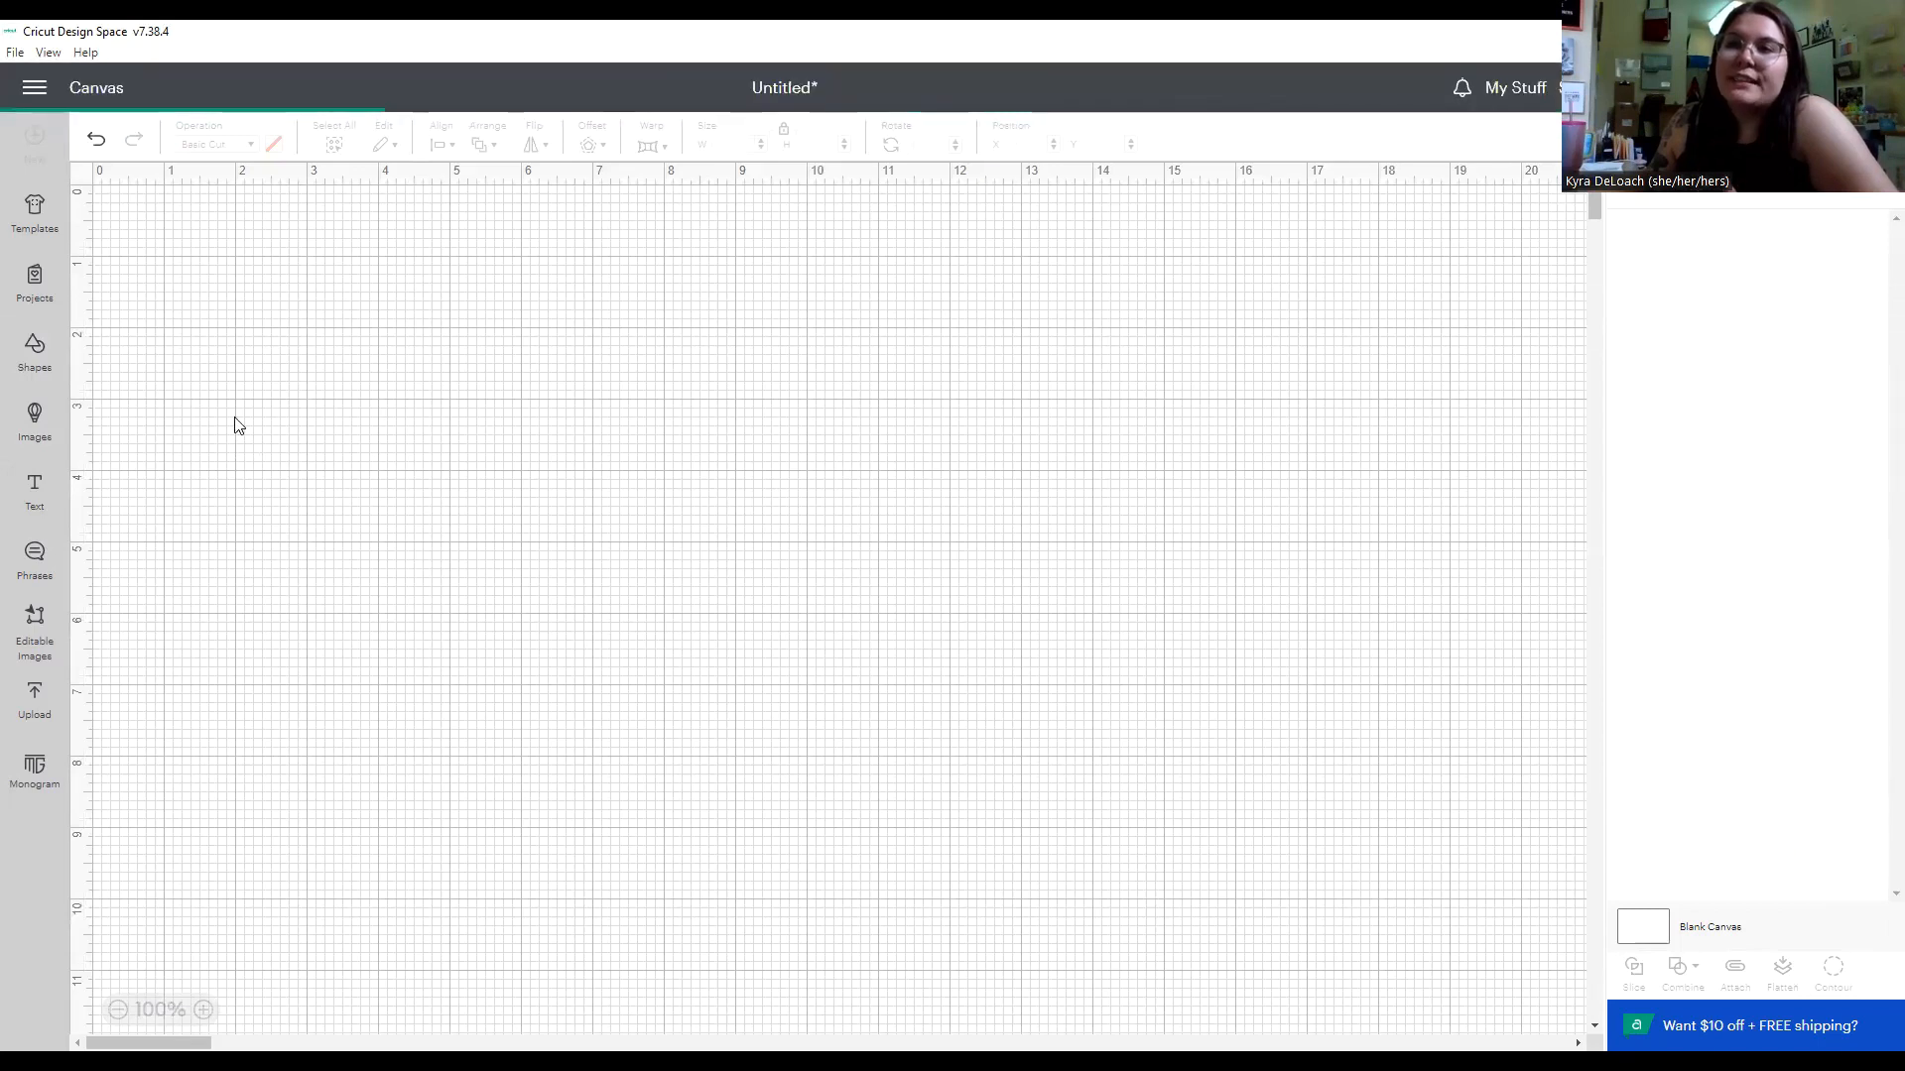
click(319, 508)
double_click(319, 508)
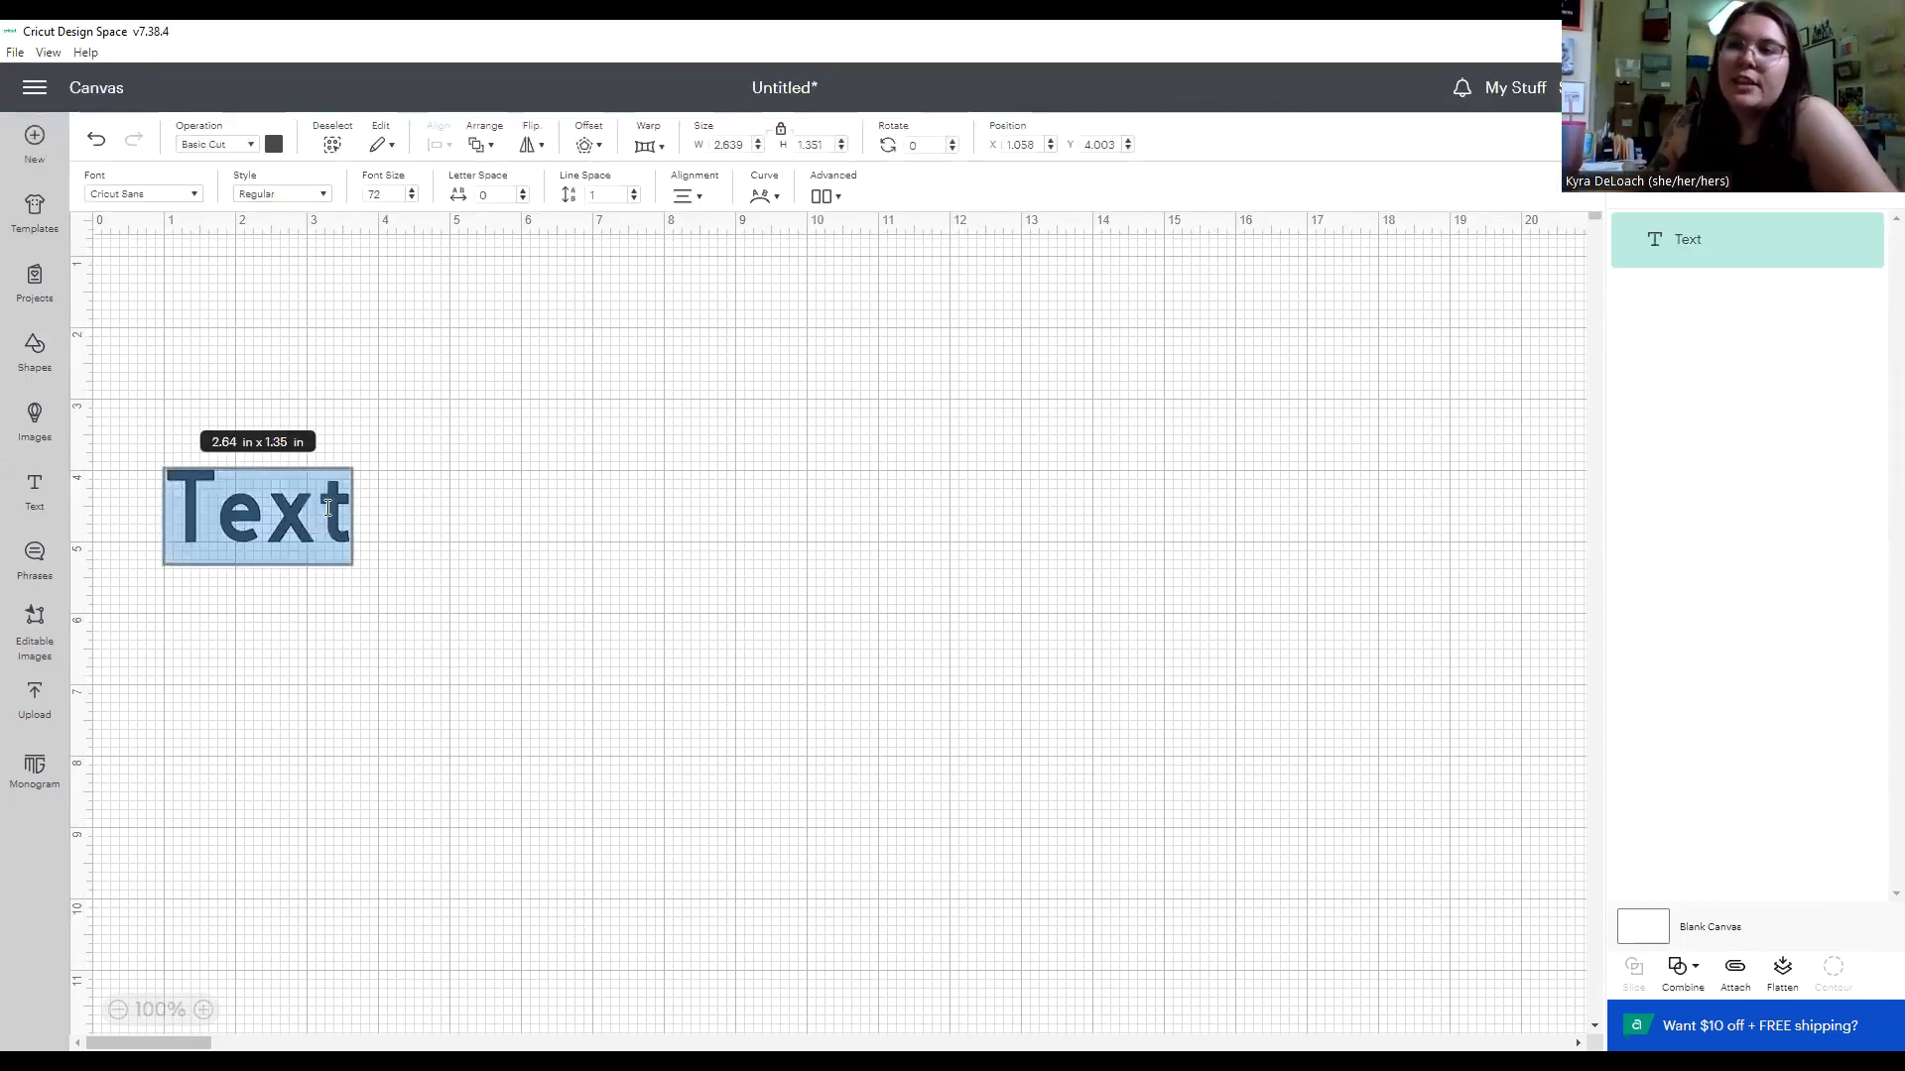
text(Crci)
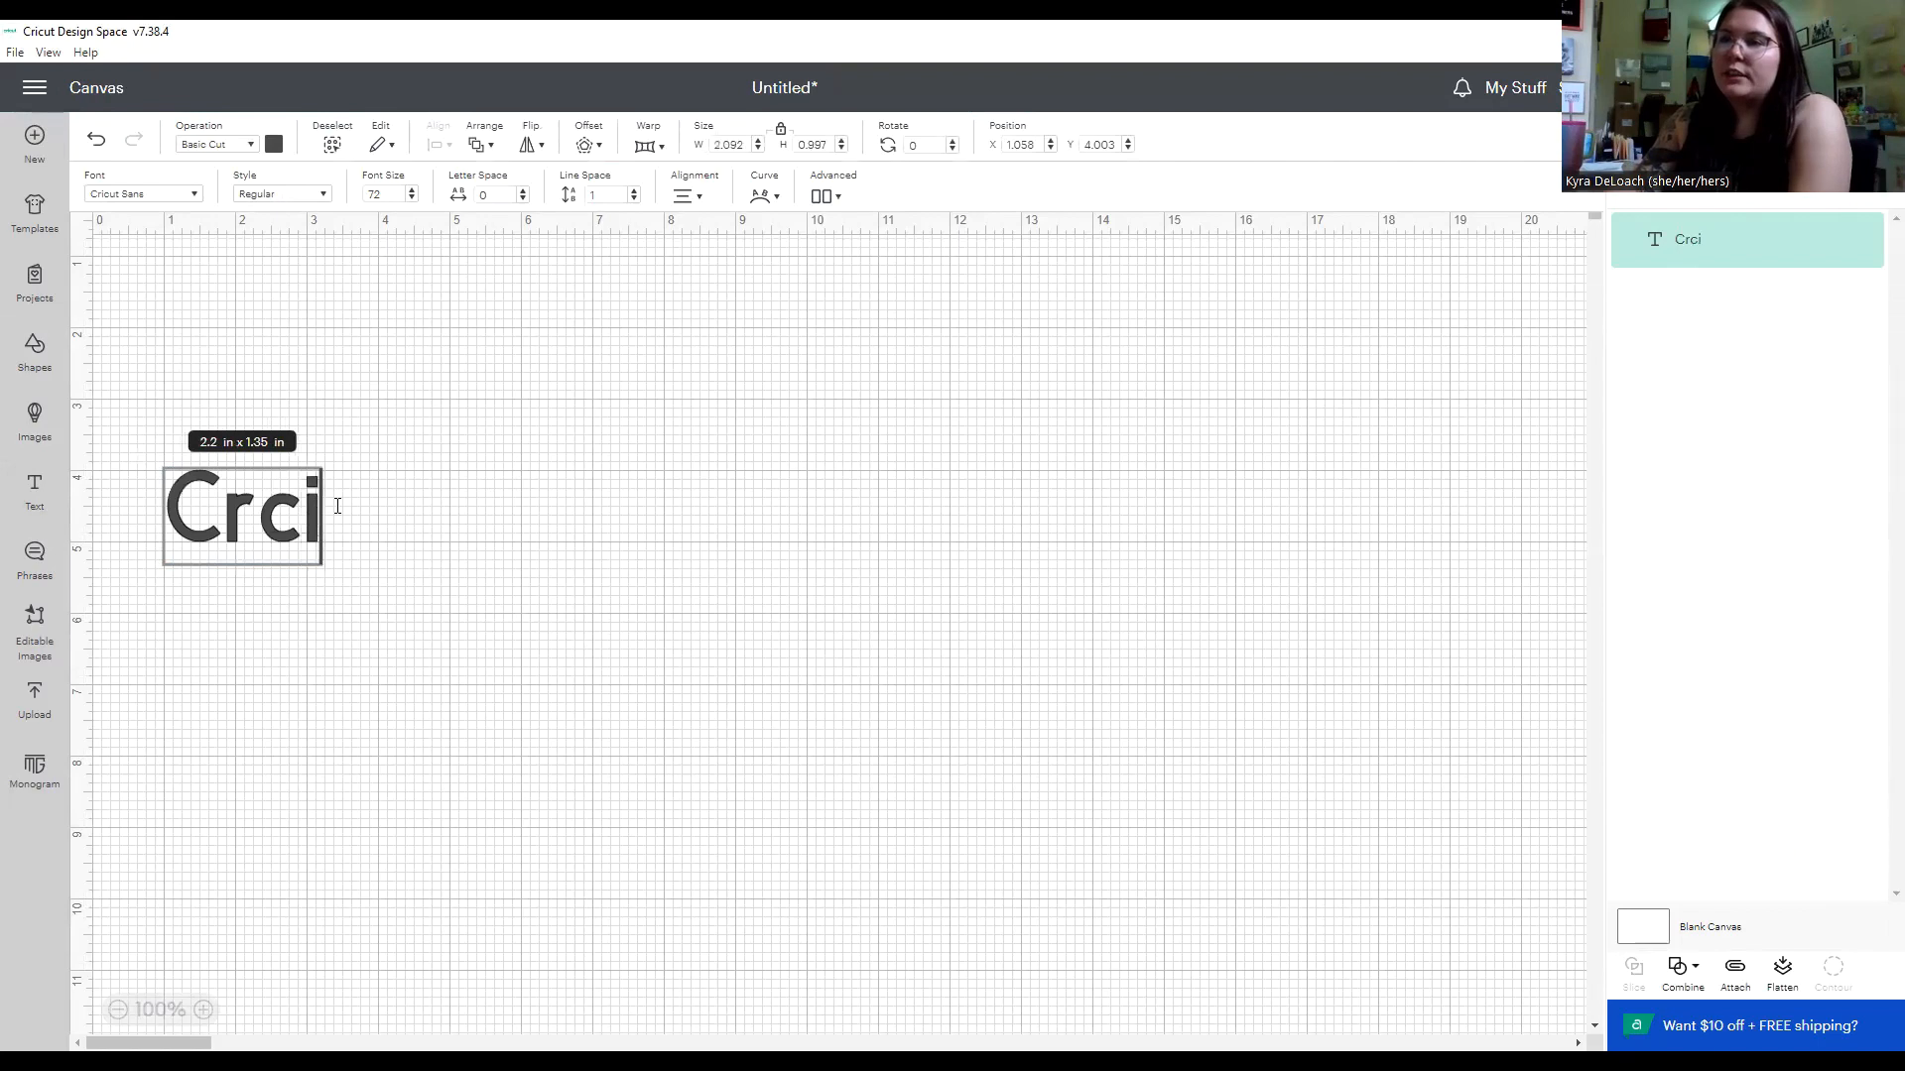
key(BackSpace)
key(Left)
text(i)
key(Right)
text(ut)
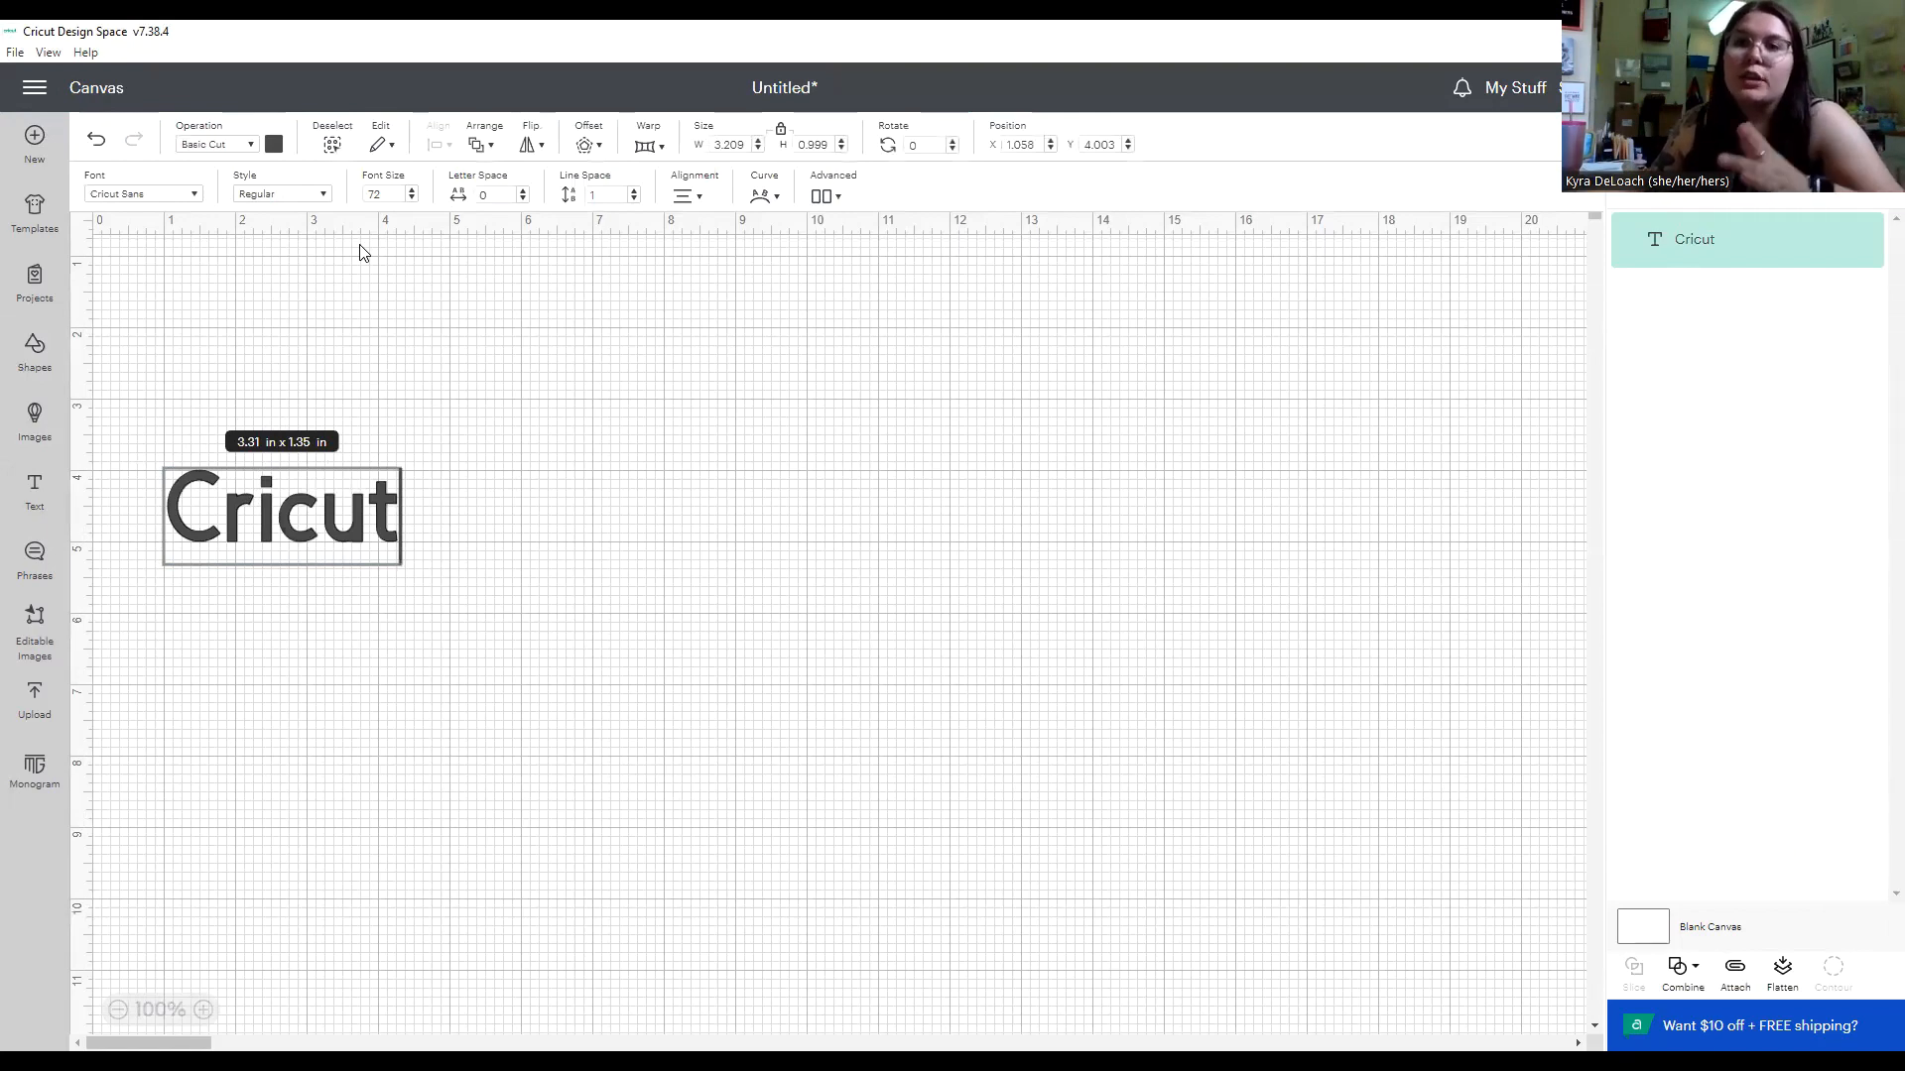
Apply a tall, narrow slab-serif system font to the word "Cricut" and delete the text from the canvas.
click(188, 198)
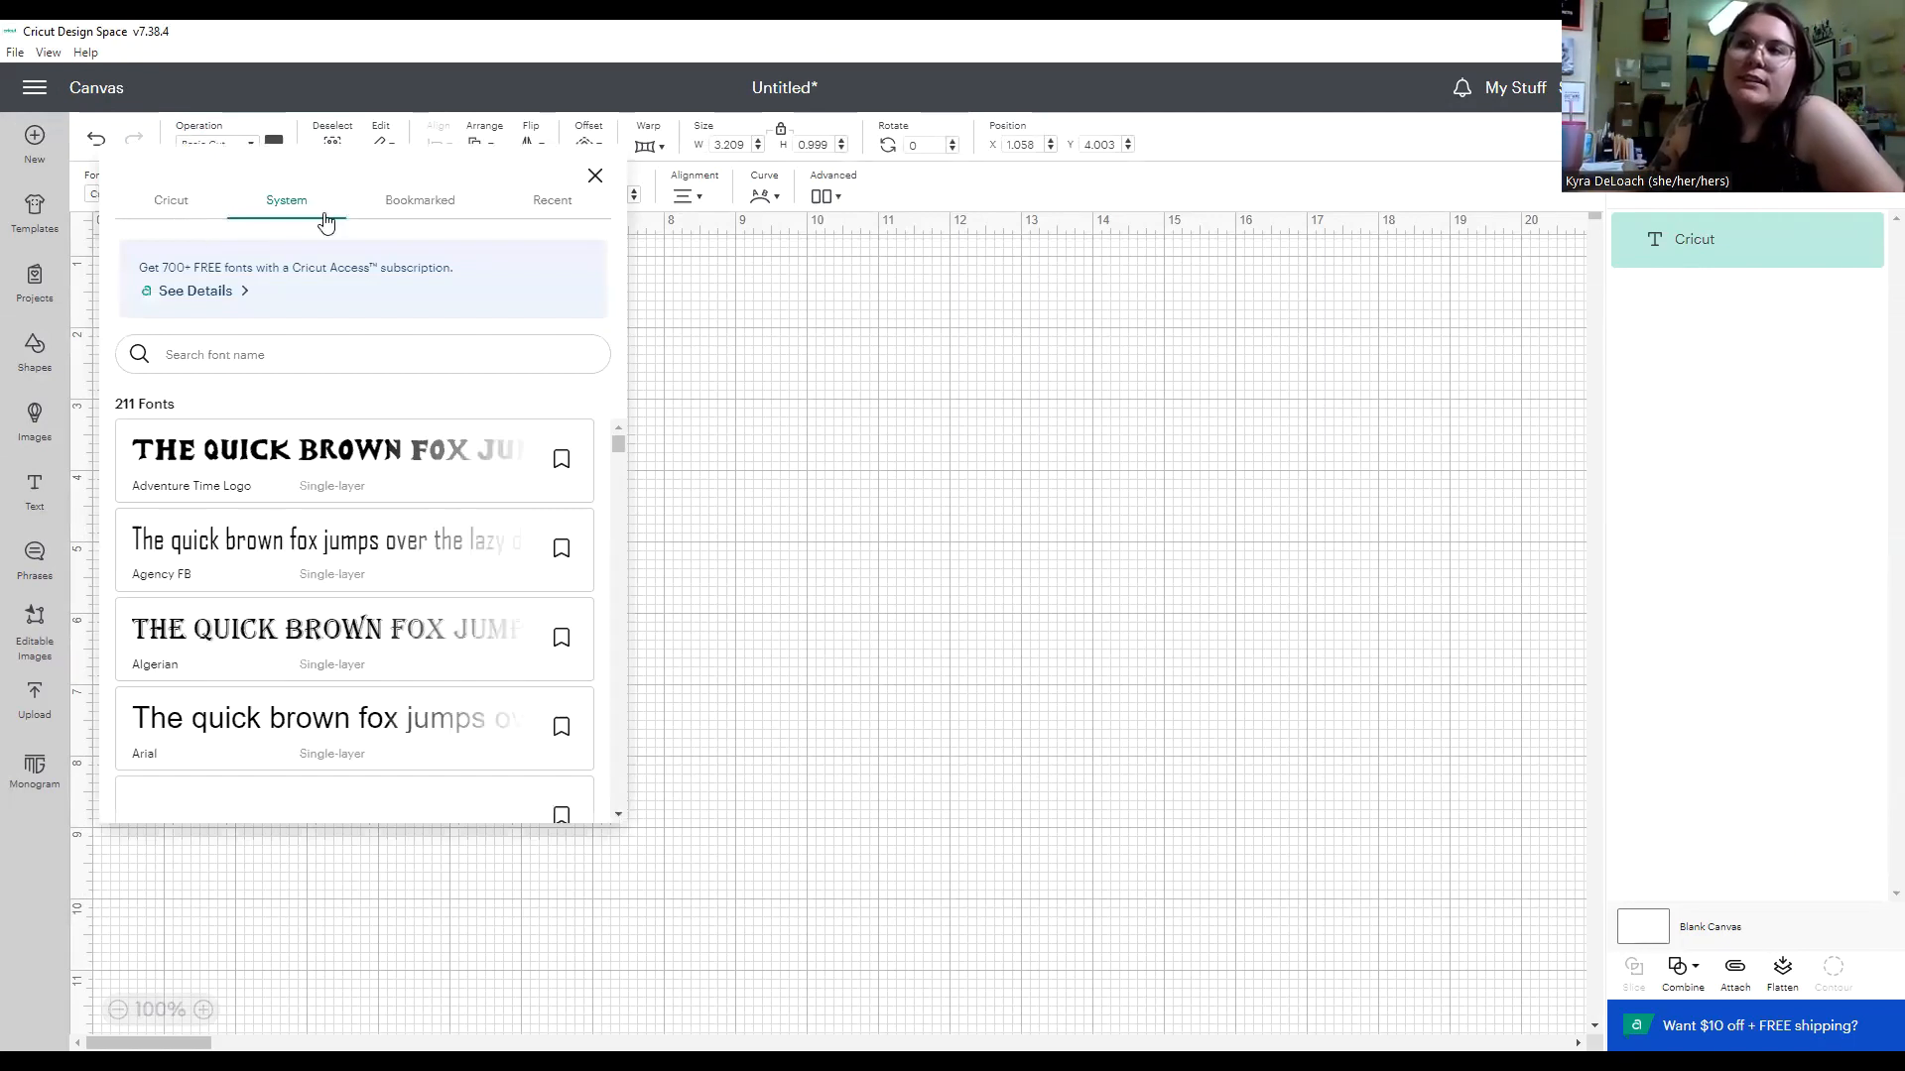
click(193, 216)
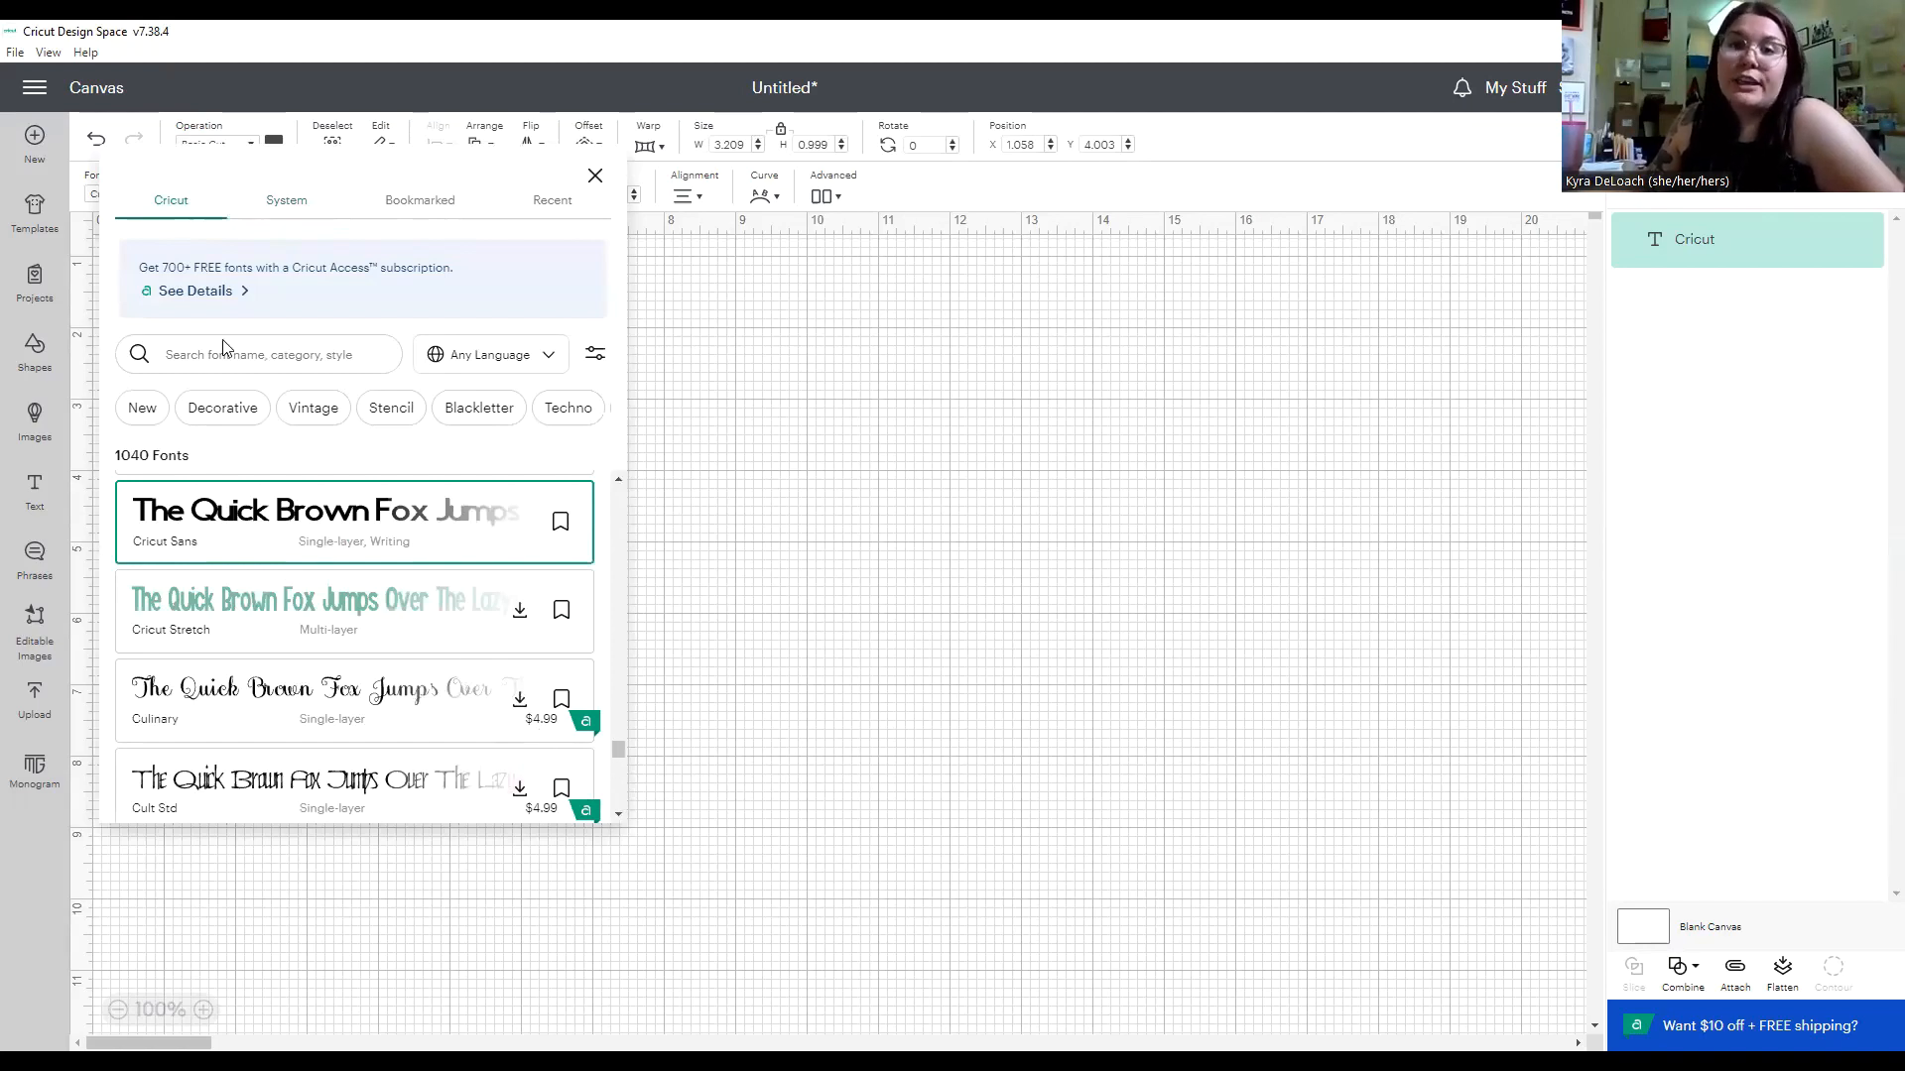
click(299, 213)
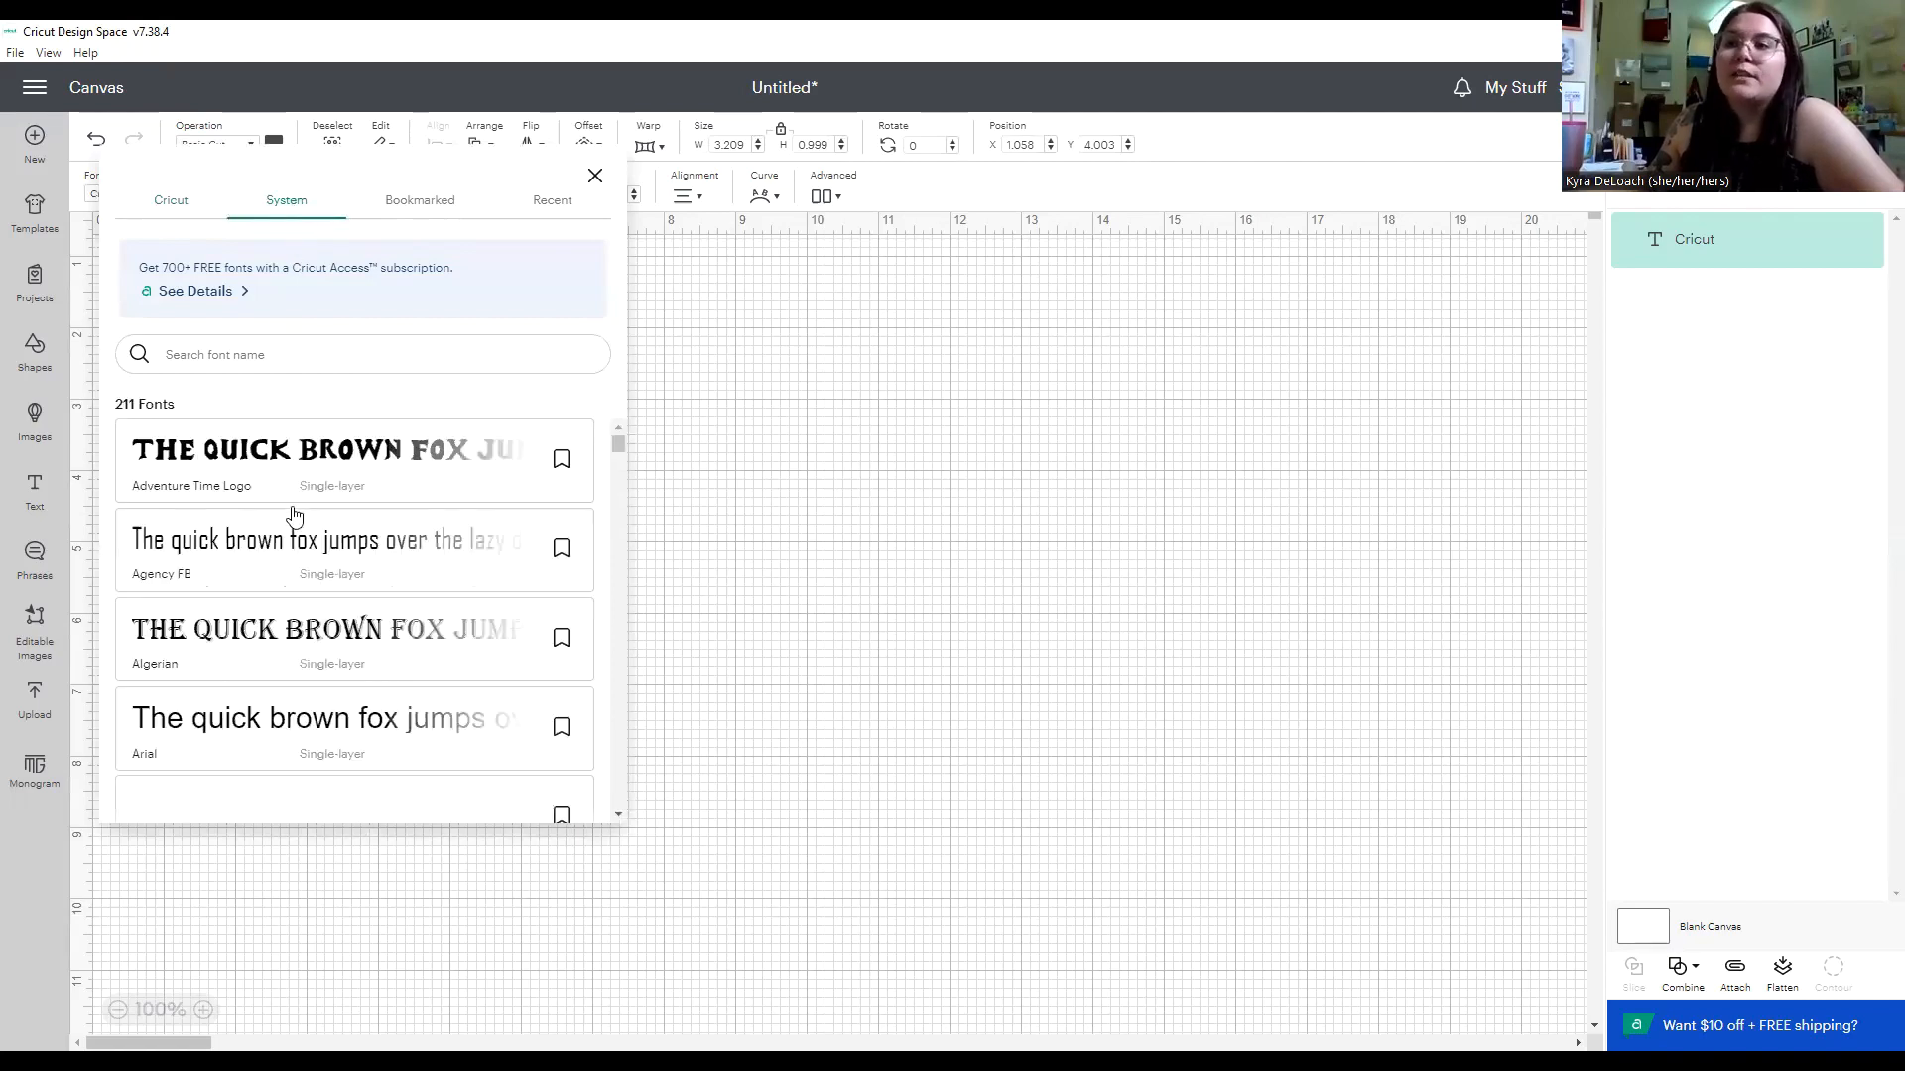
scroll(481, 668, down, 6)
scroll(513, 662, down, 16)
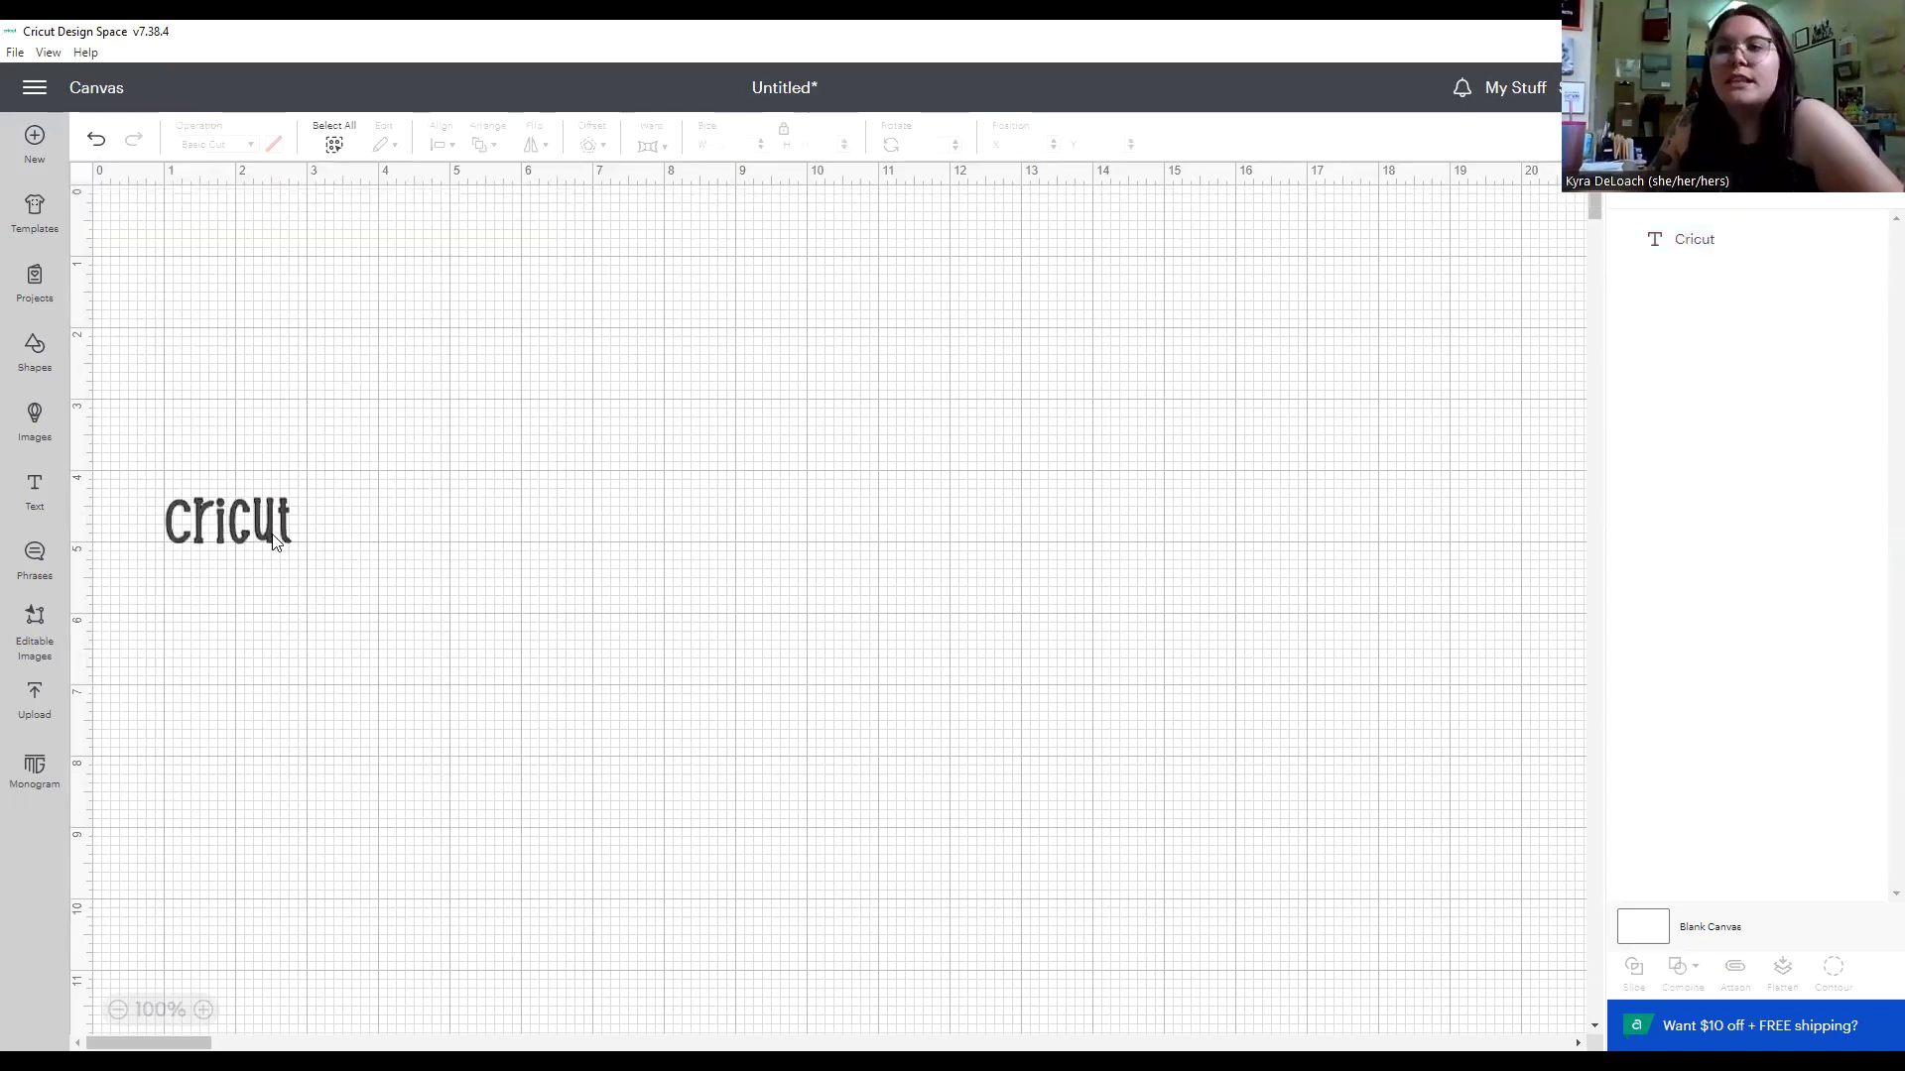
click(275, 541)
drag(290, 548, 518, 689)
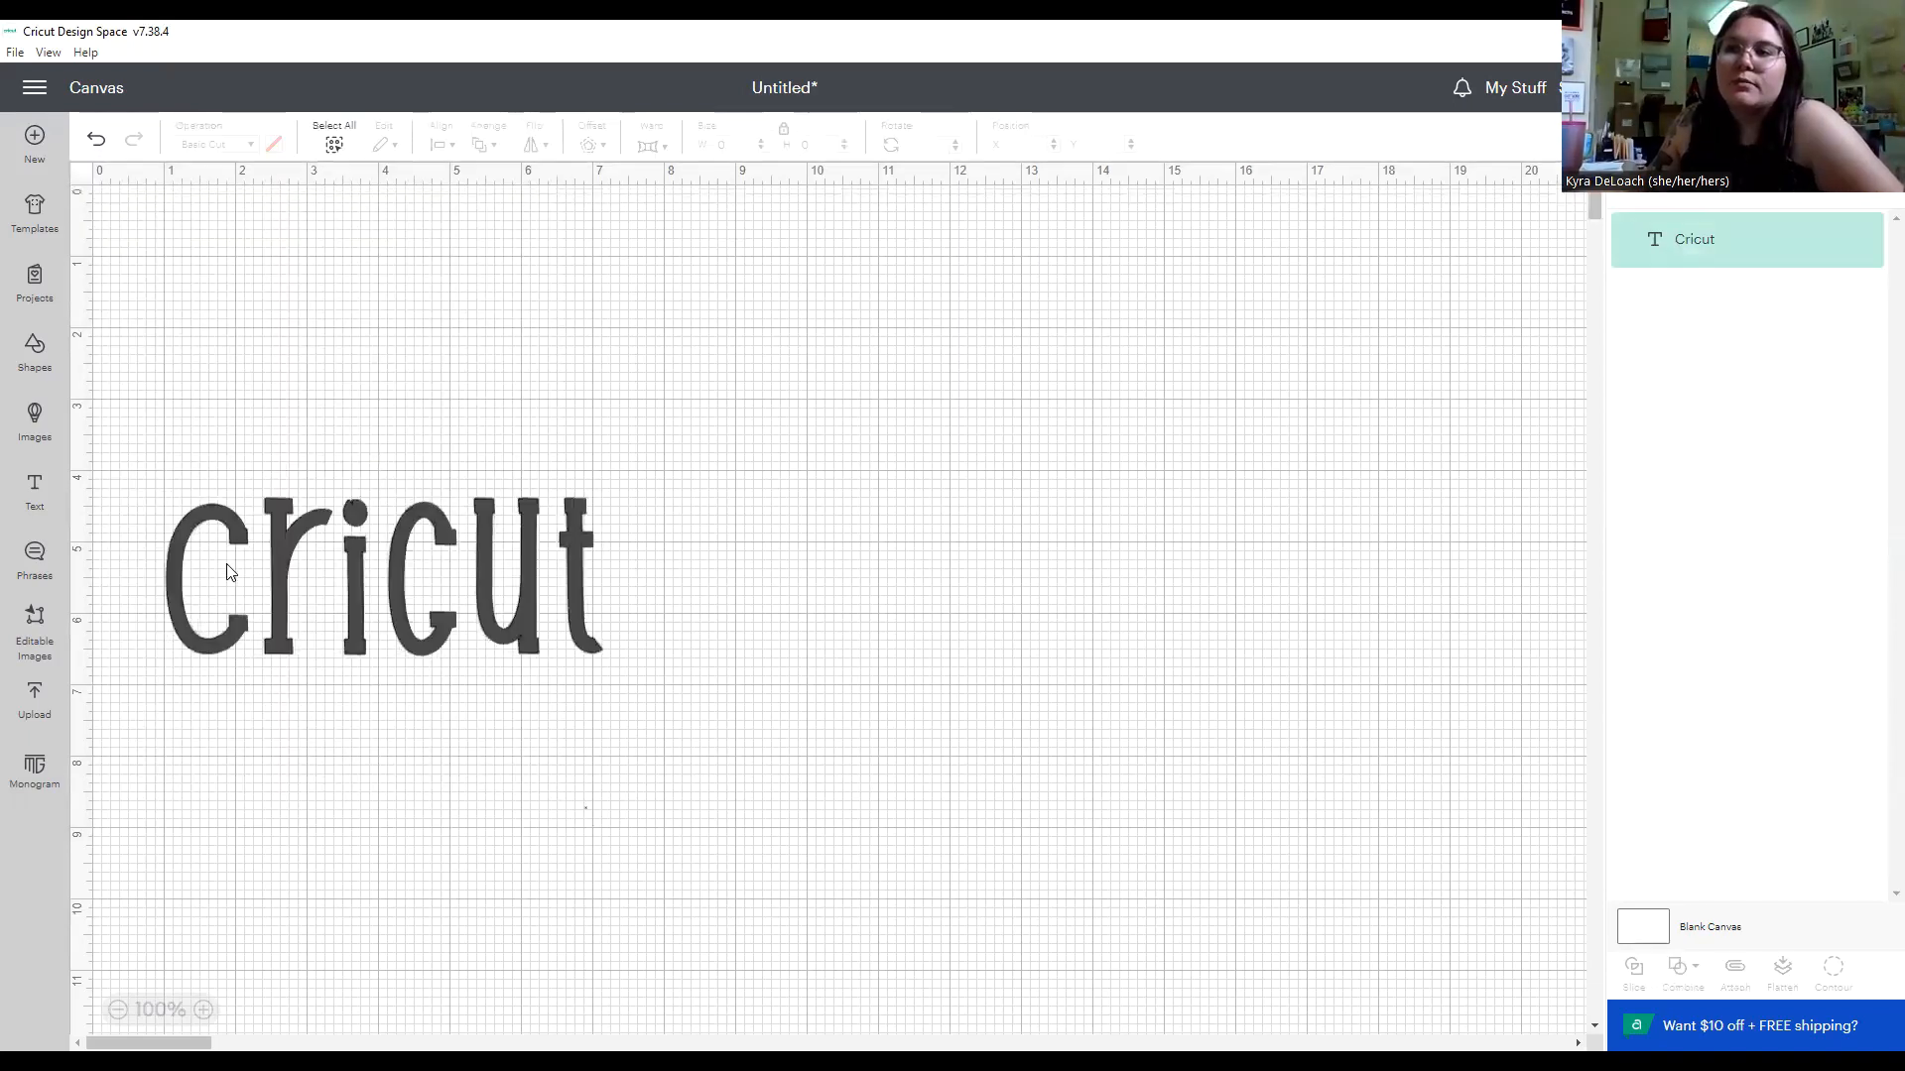
key(Delete)
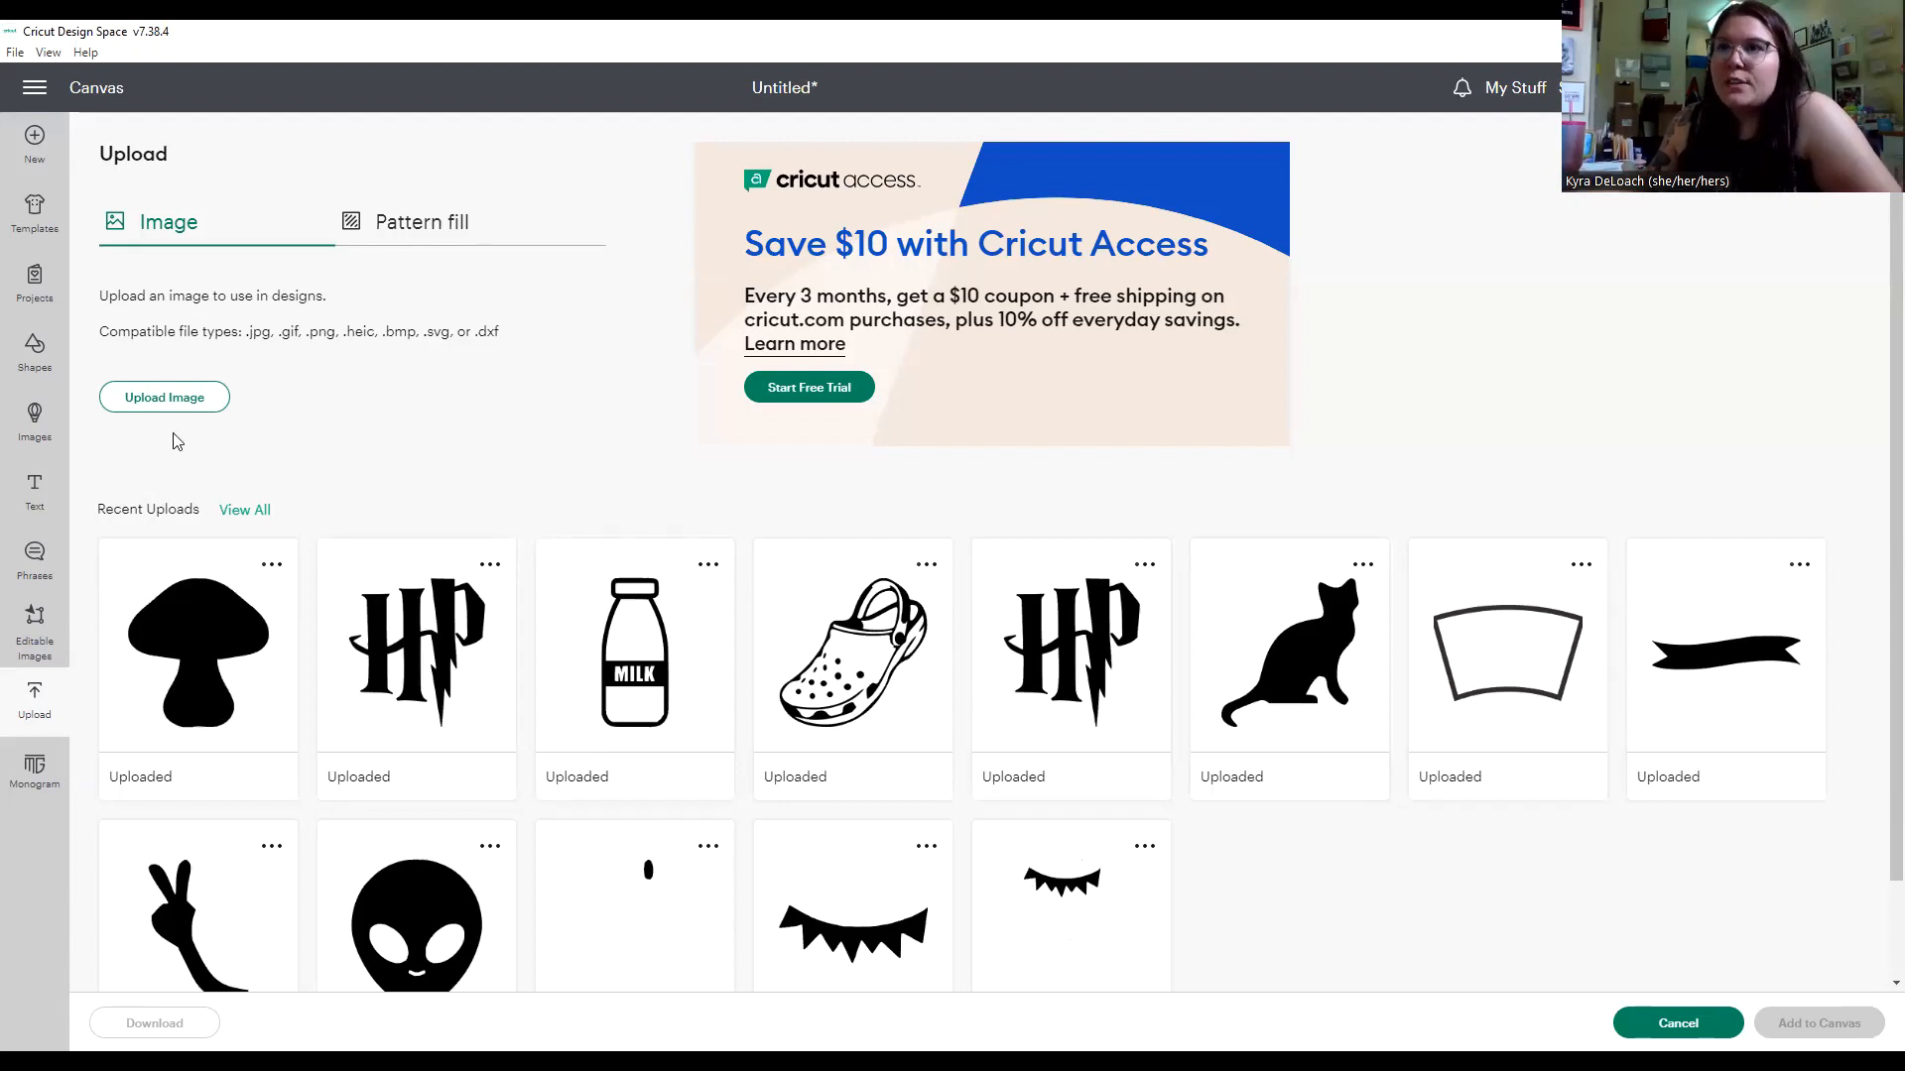
click(162, 401)
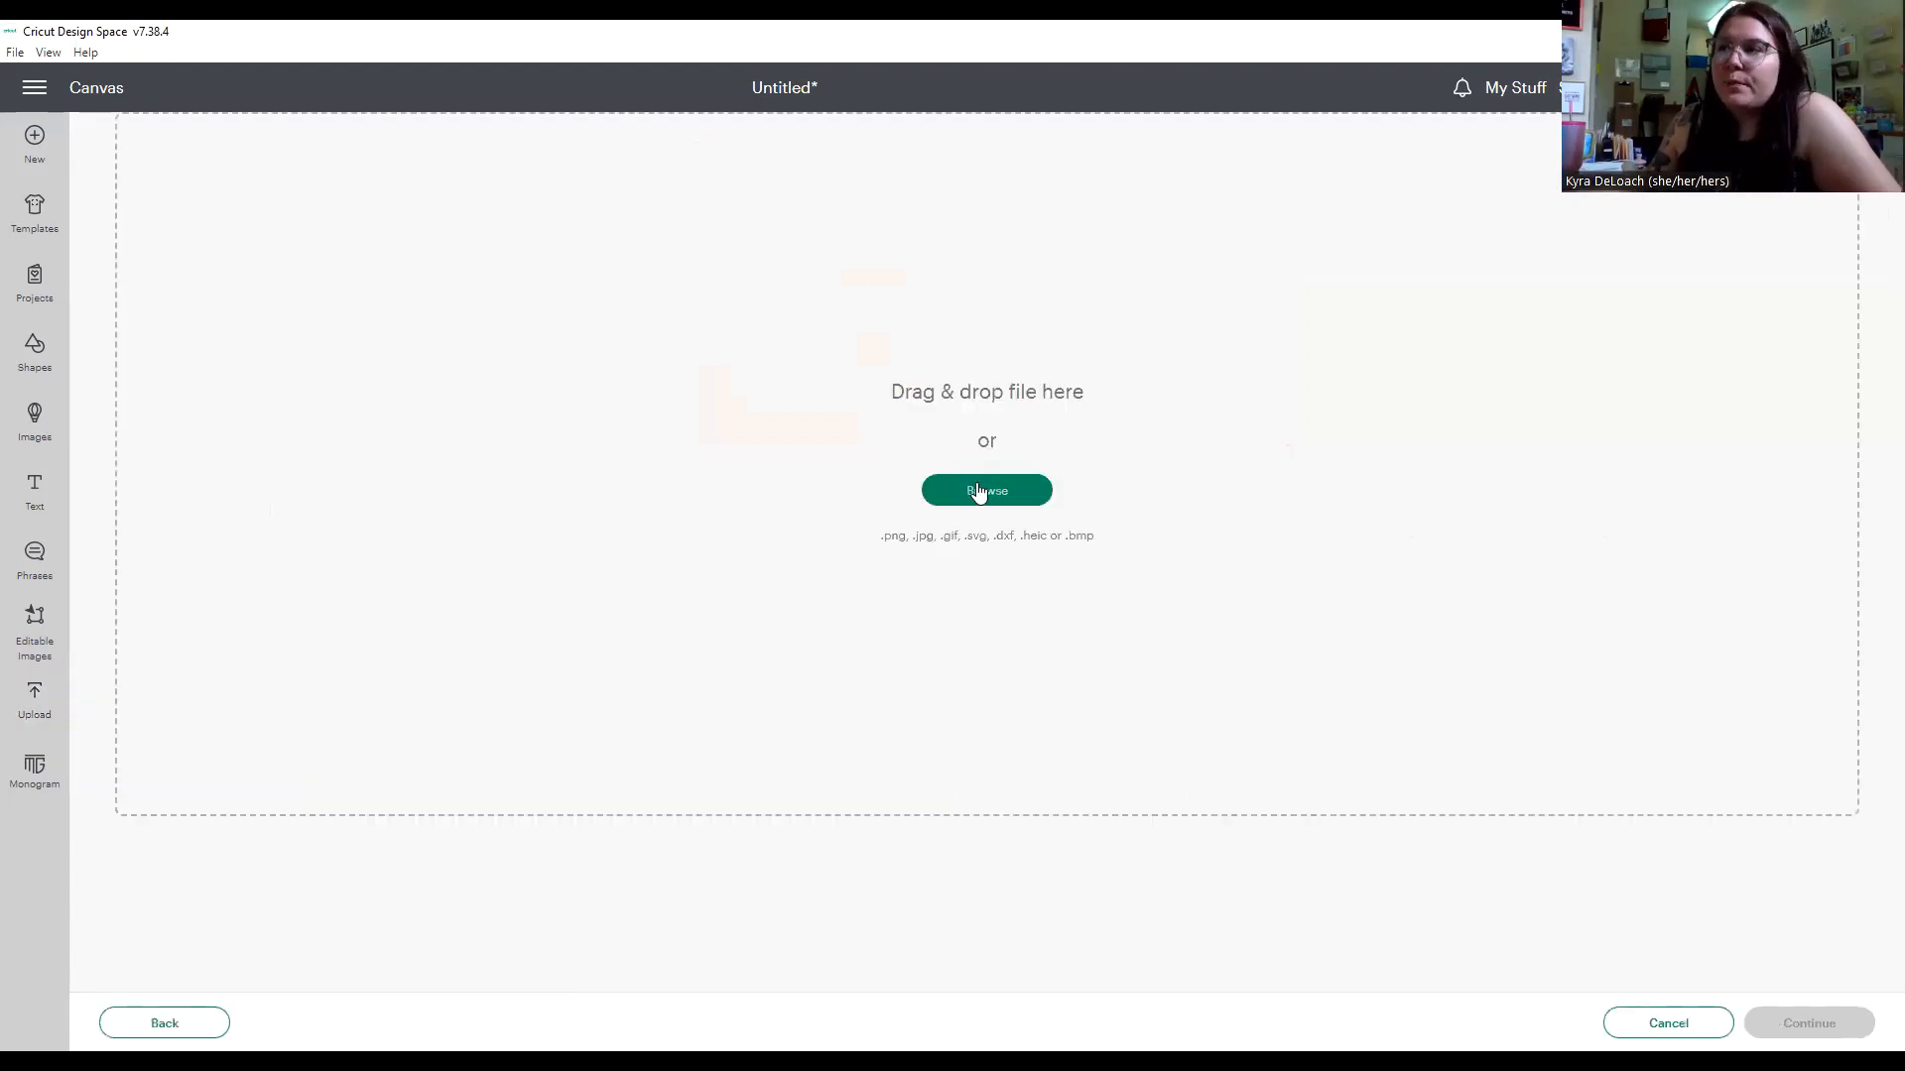
click(978, 492)
click(287, 266)
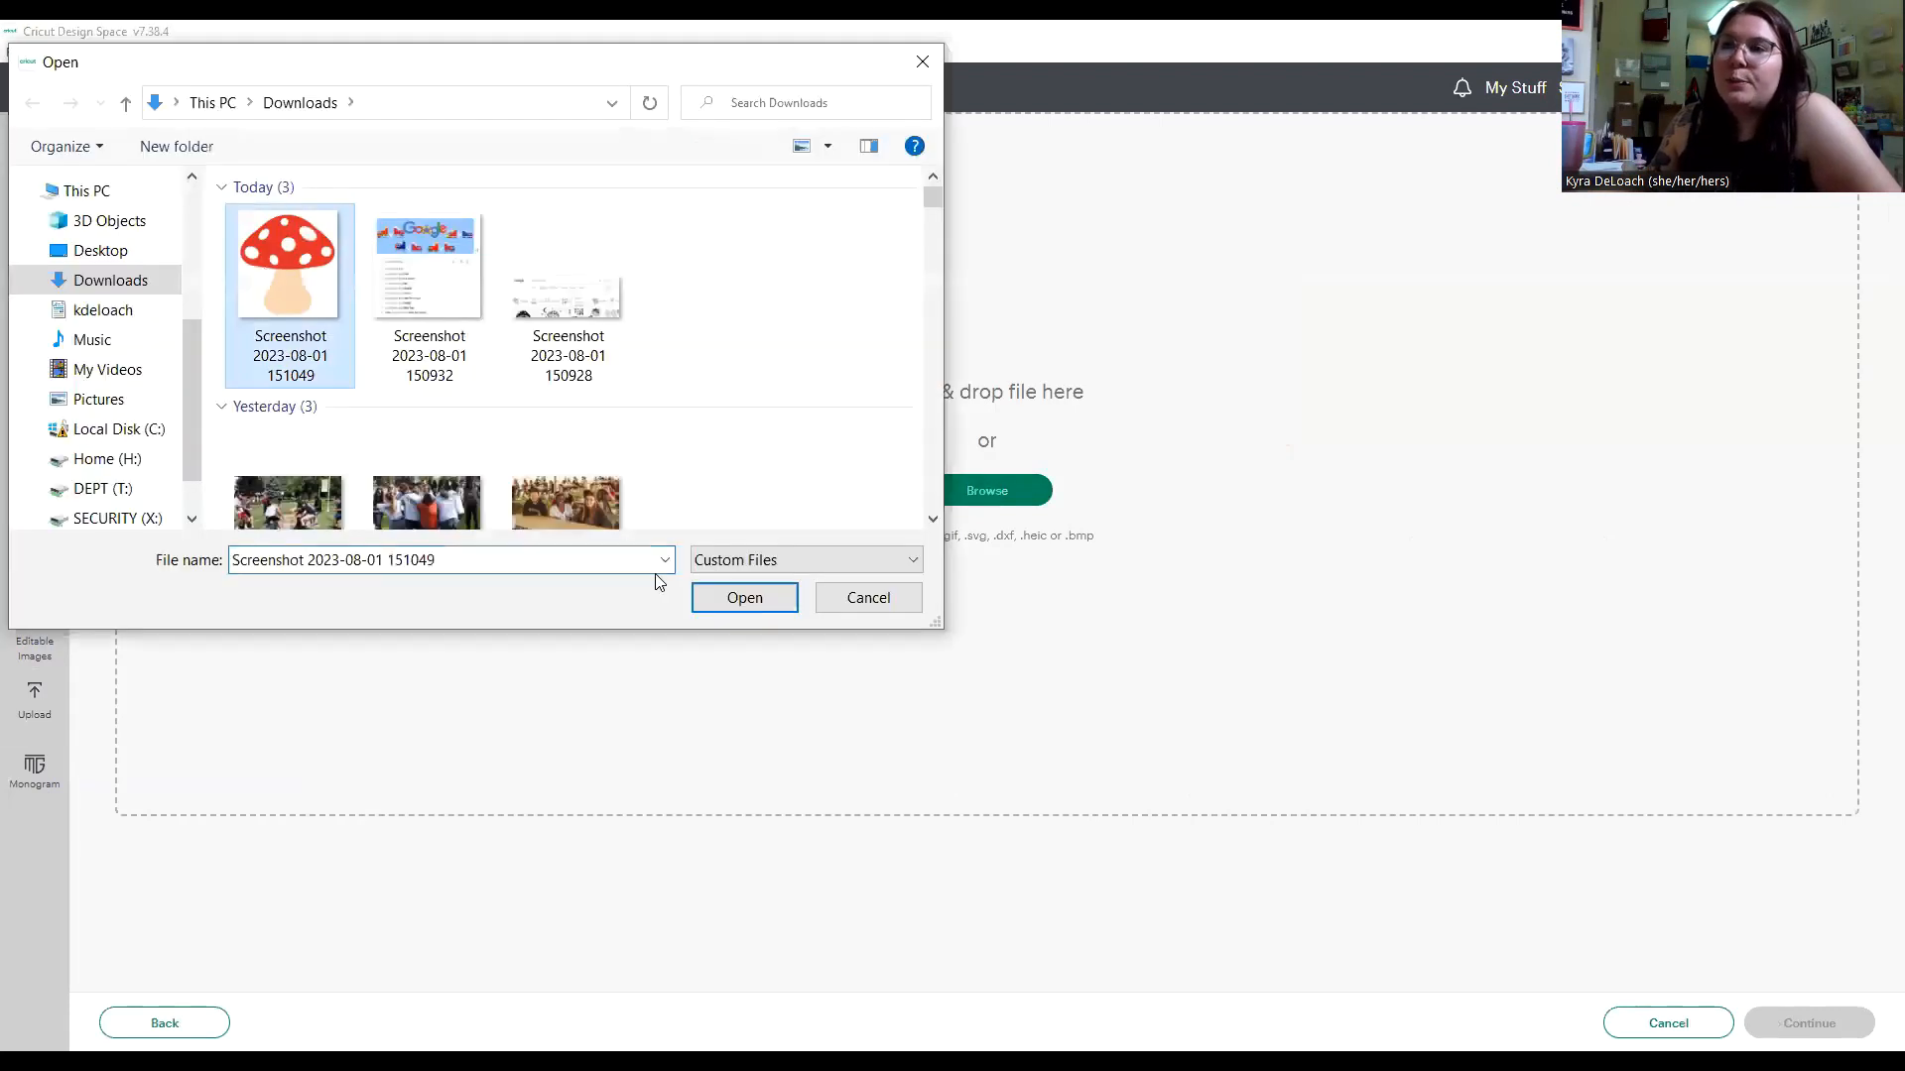
click(742, 600)
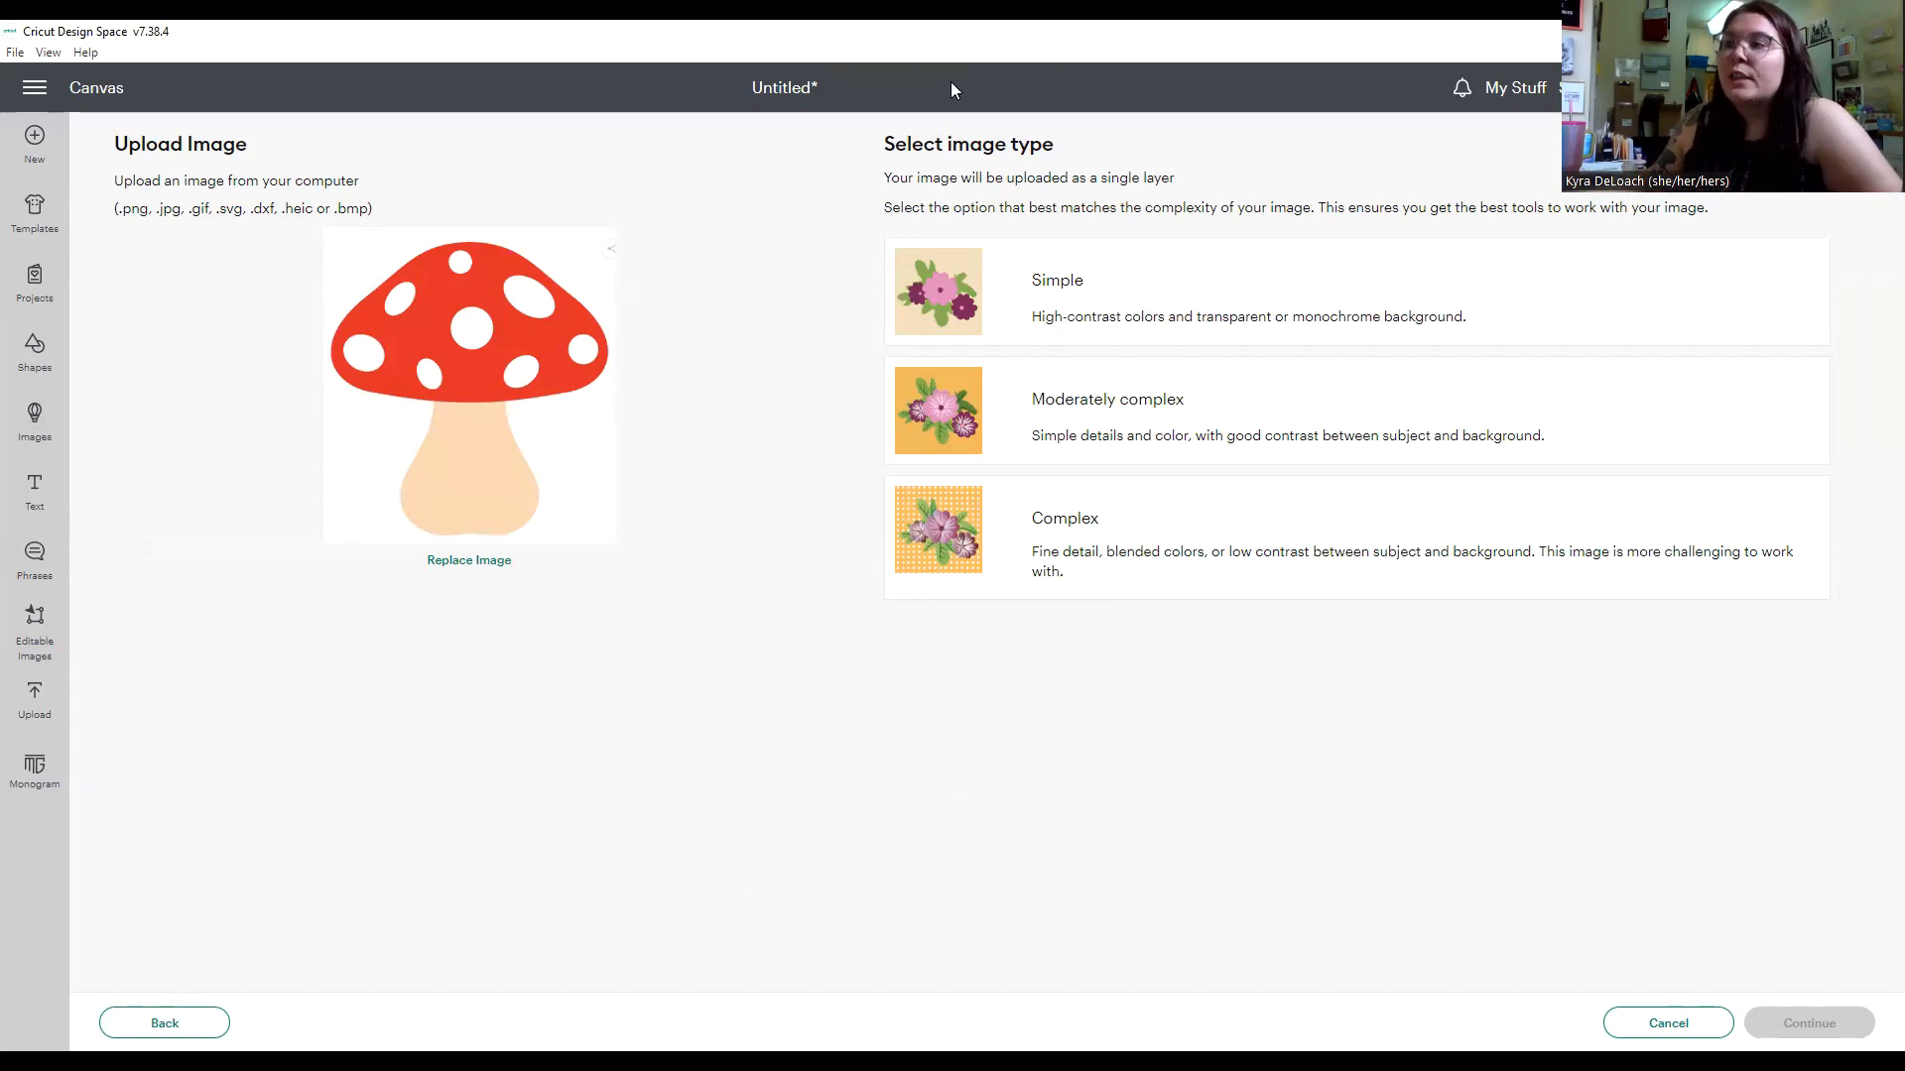
Try the Simple and Moderately complex image types for the mushroom, and continue with Complex.
click(1106, 285)
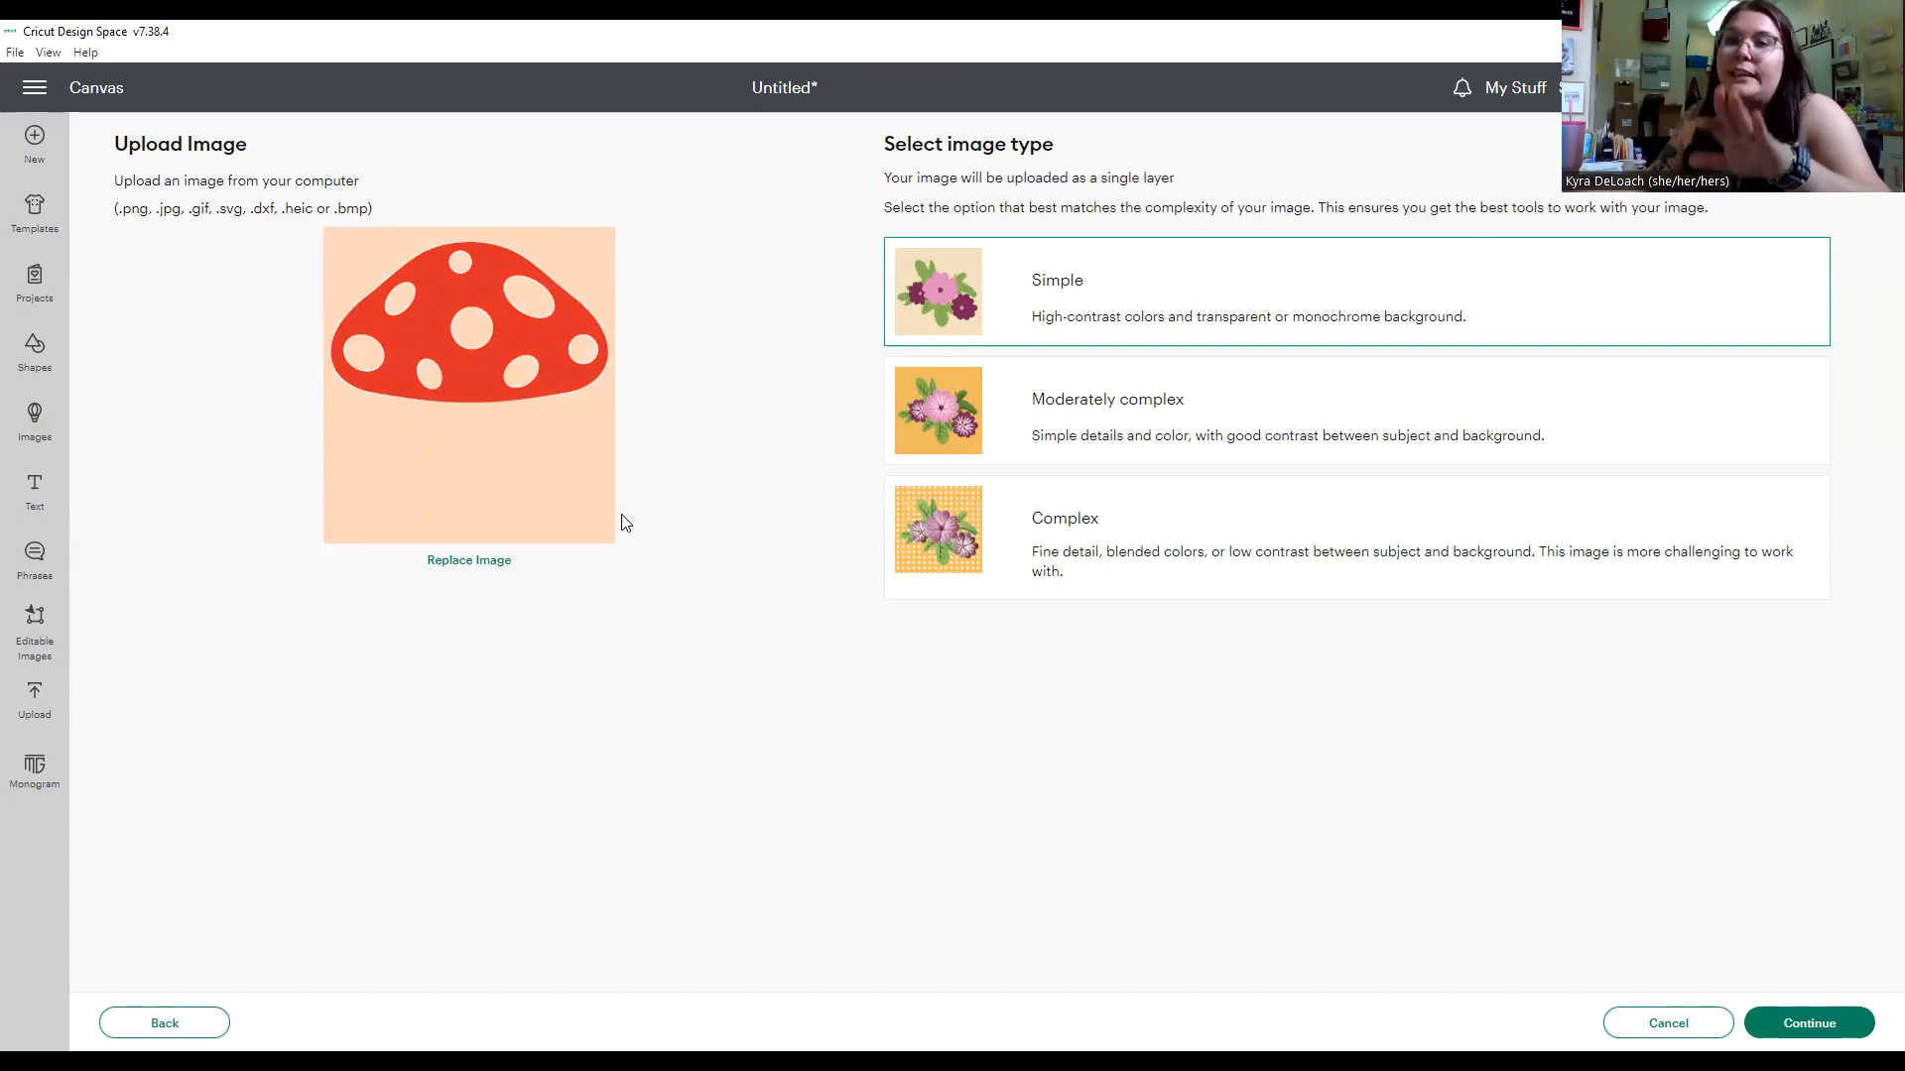
click(1221, 411)
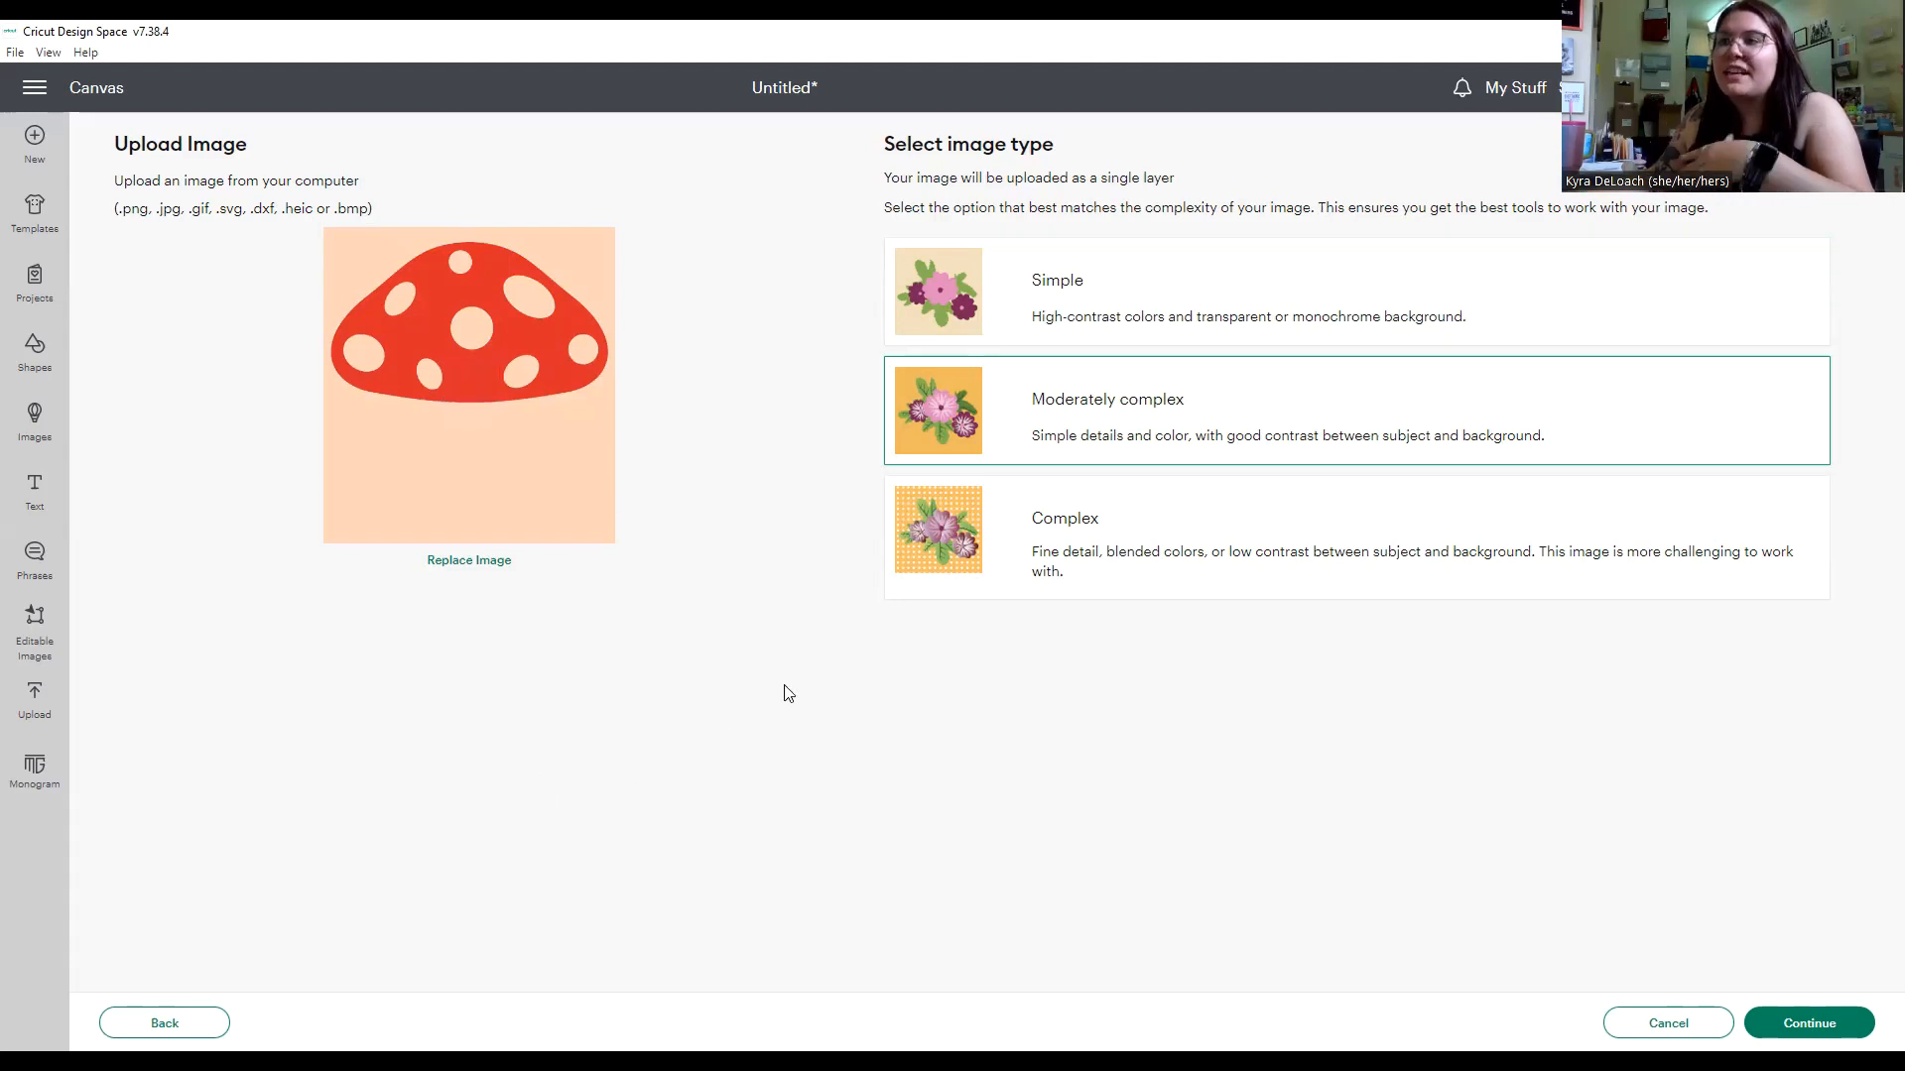
click(1052, 551)
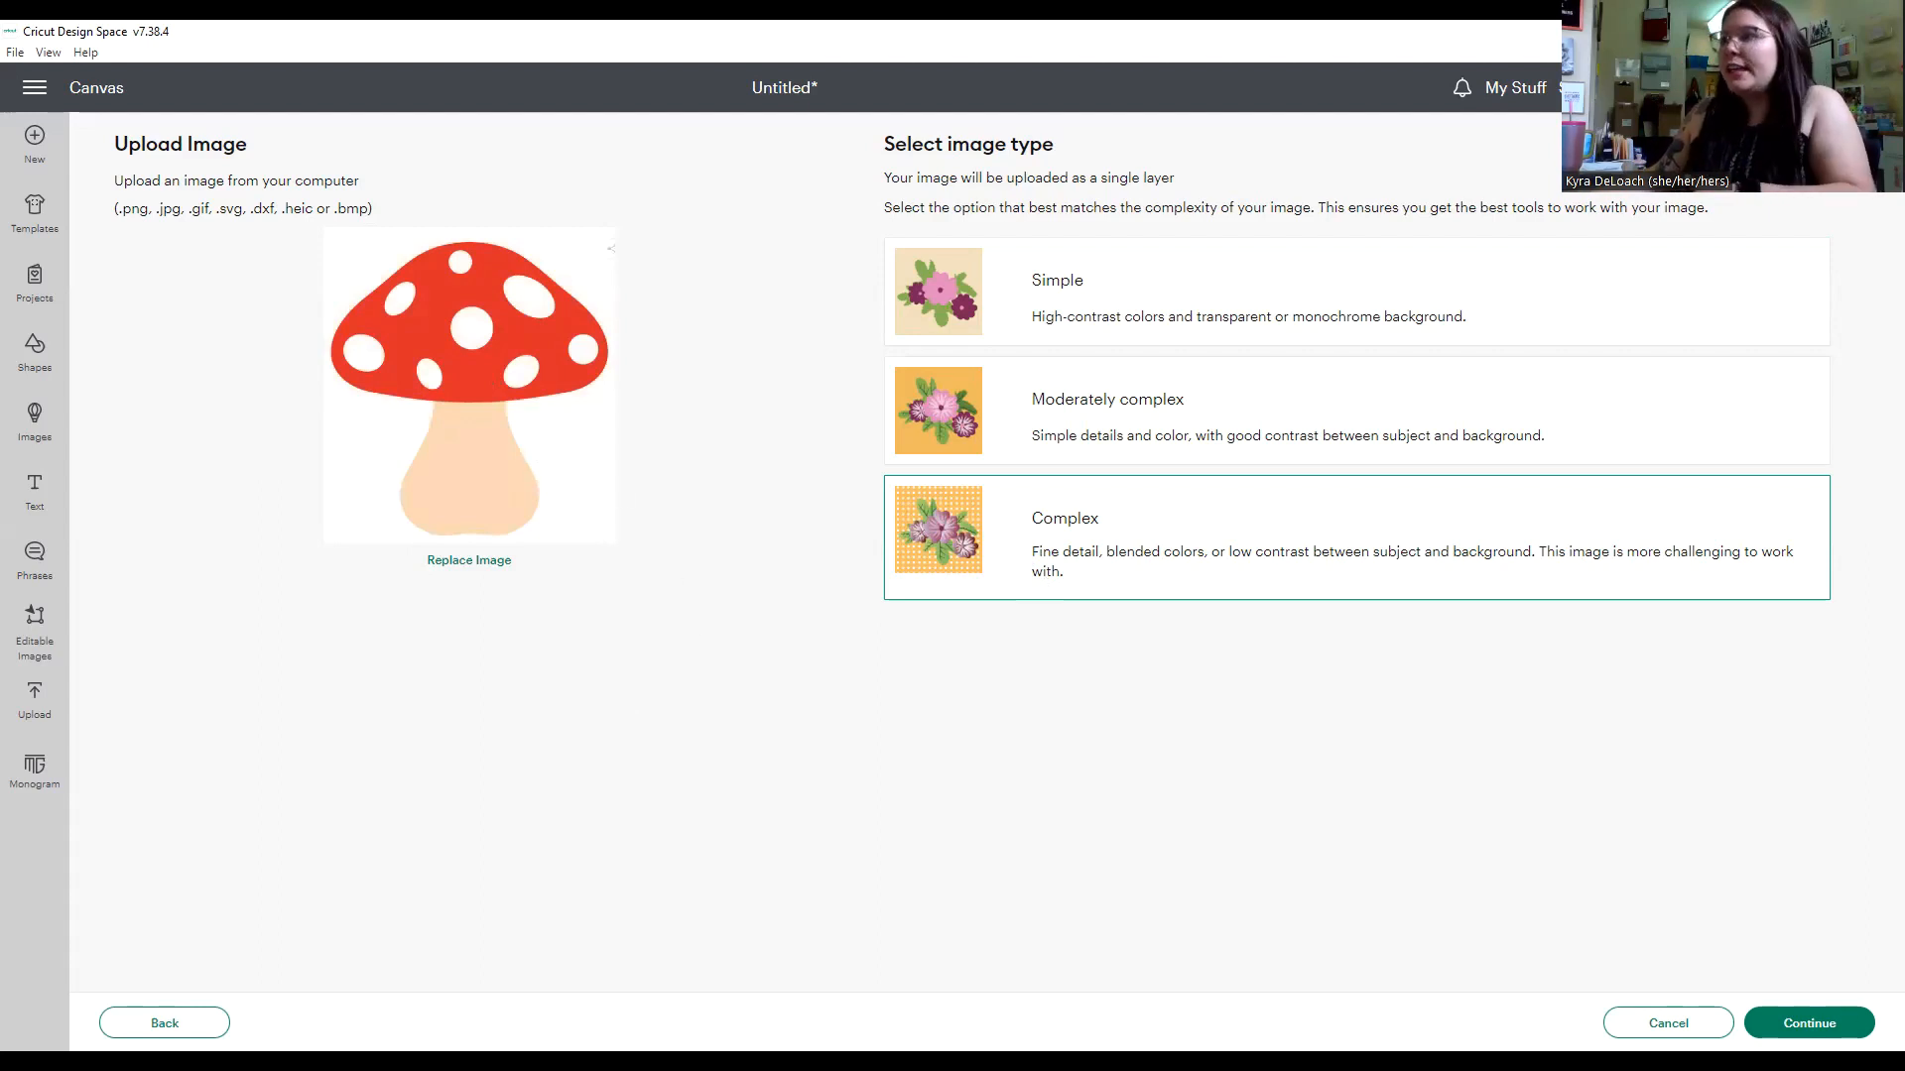
click(1812, 1024)
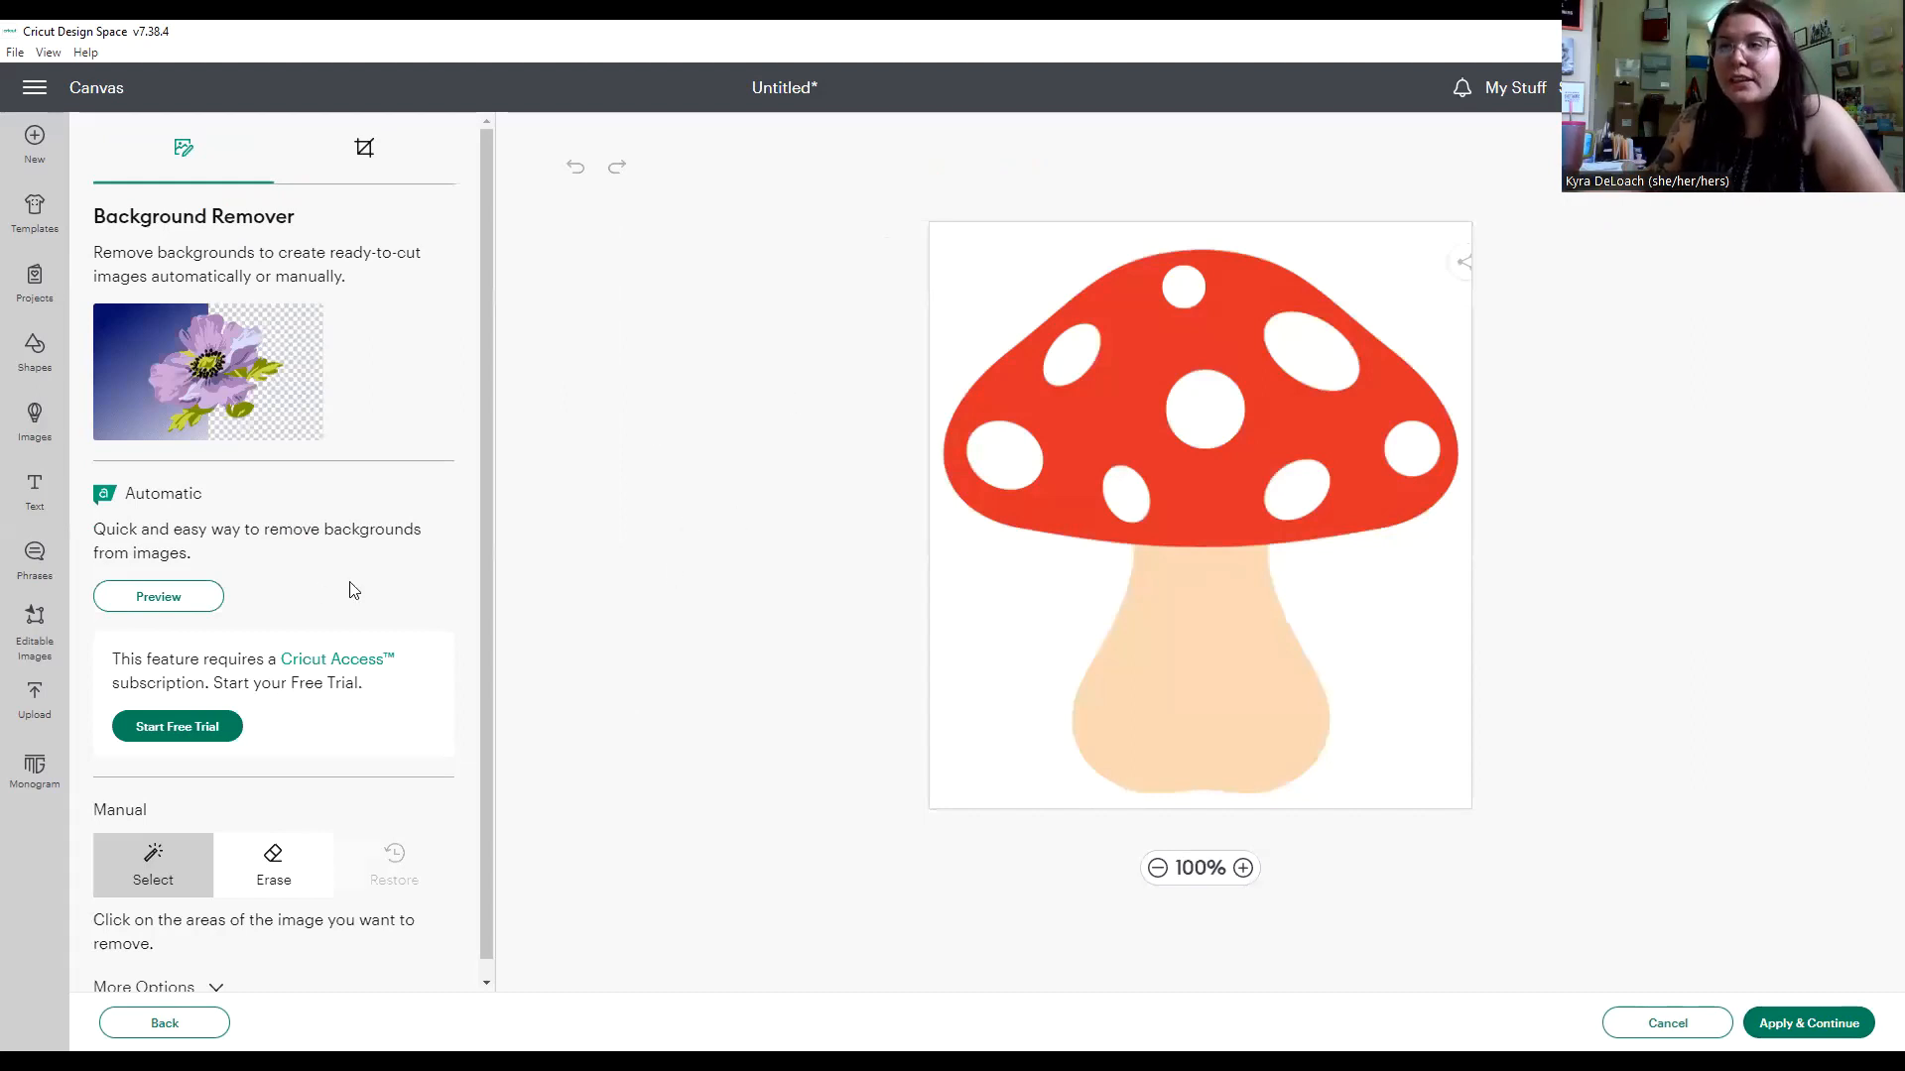
Remove the white background around the mushroom with the manual Select tool and preview the cut silhouette.
scroll(308, 568, down, 1)
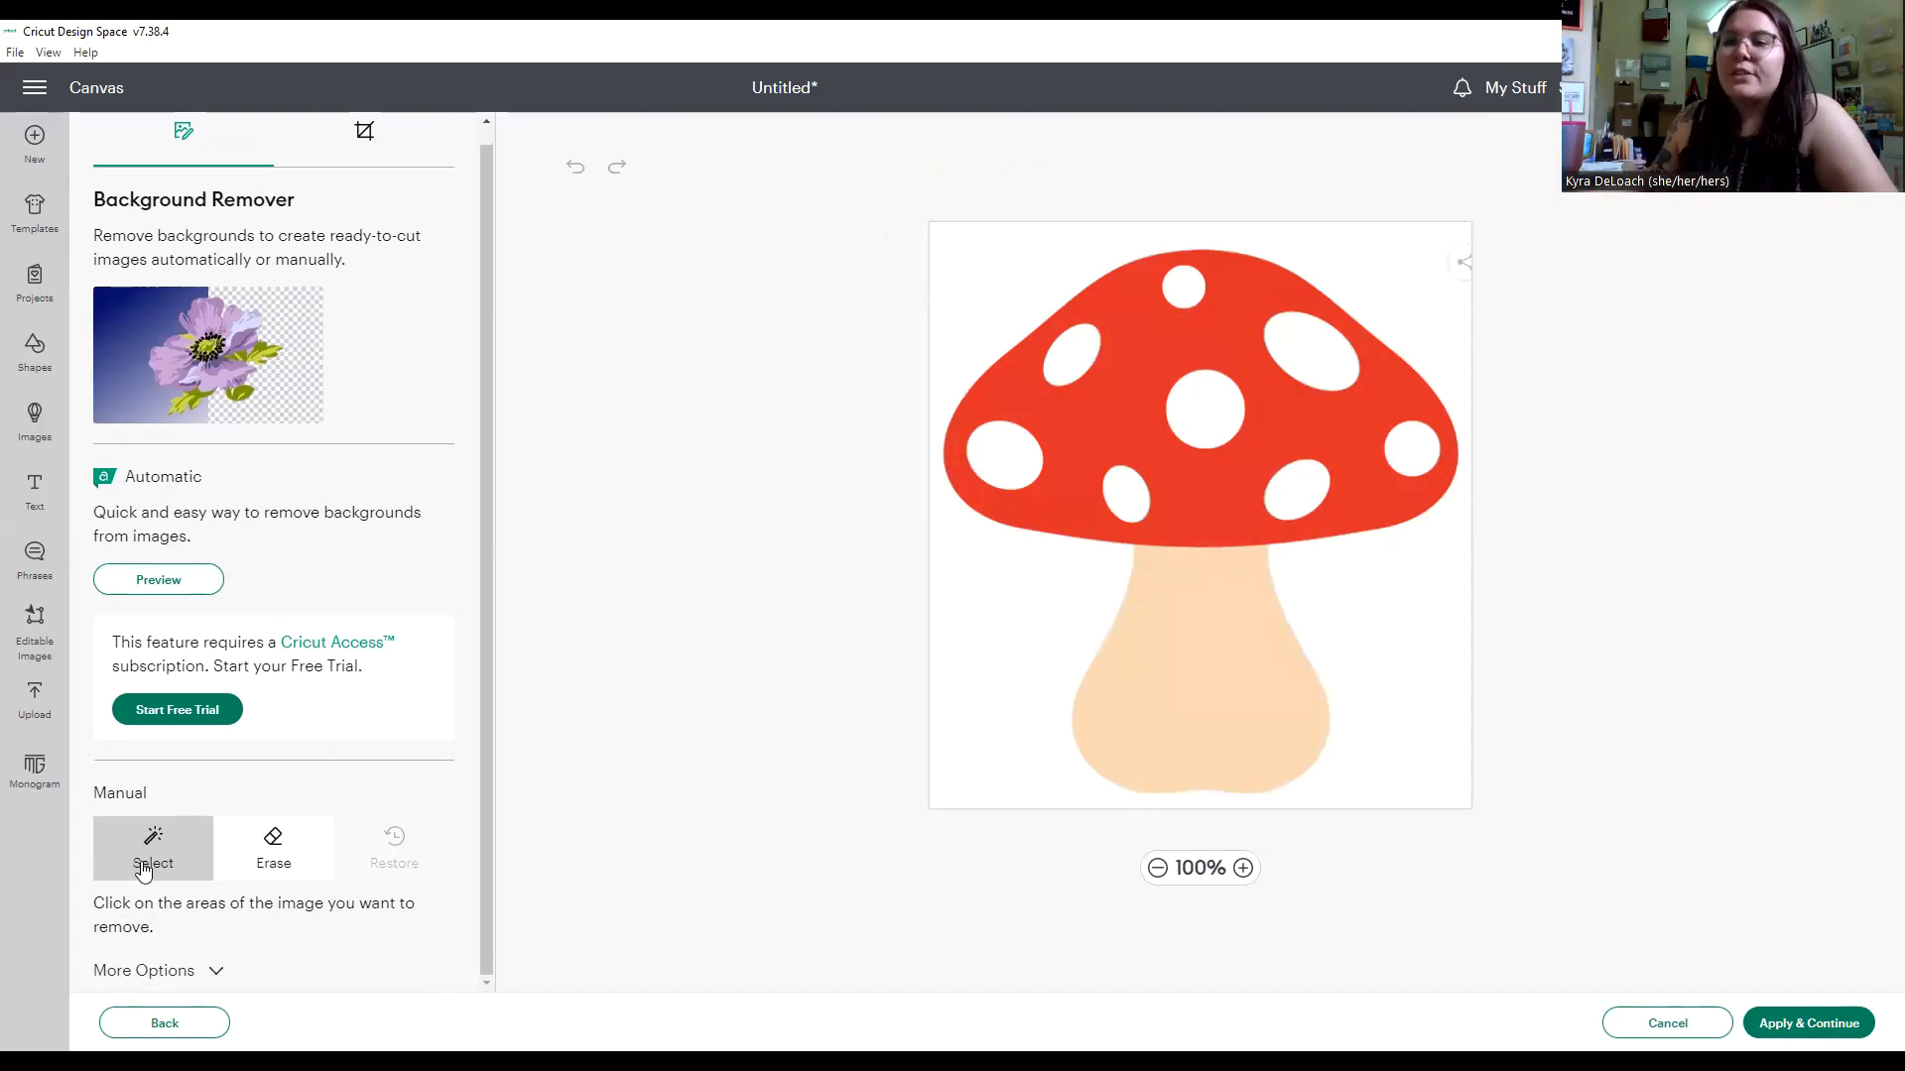
click(1004, 615)
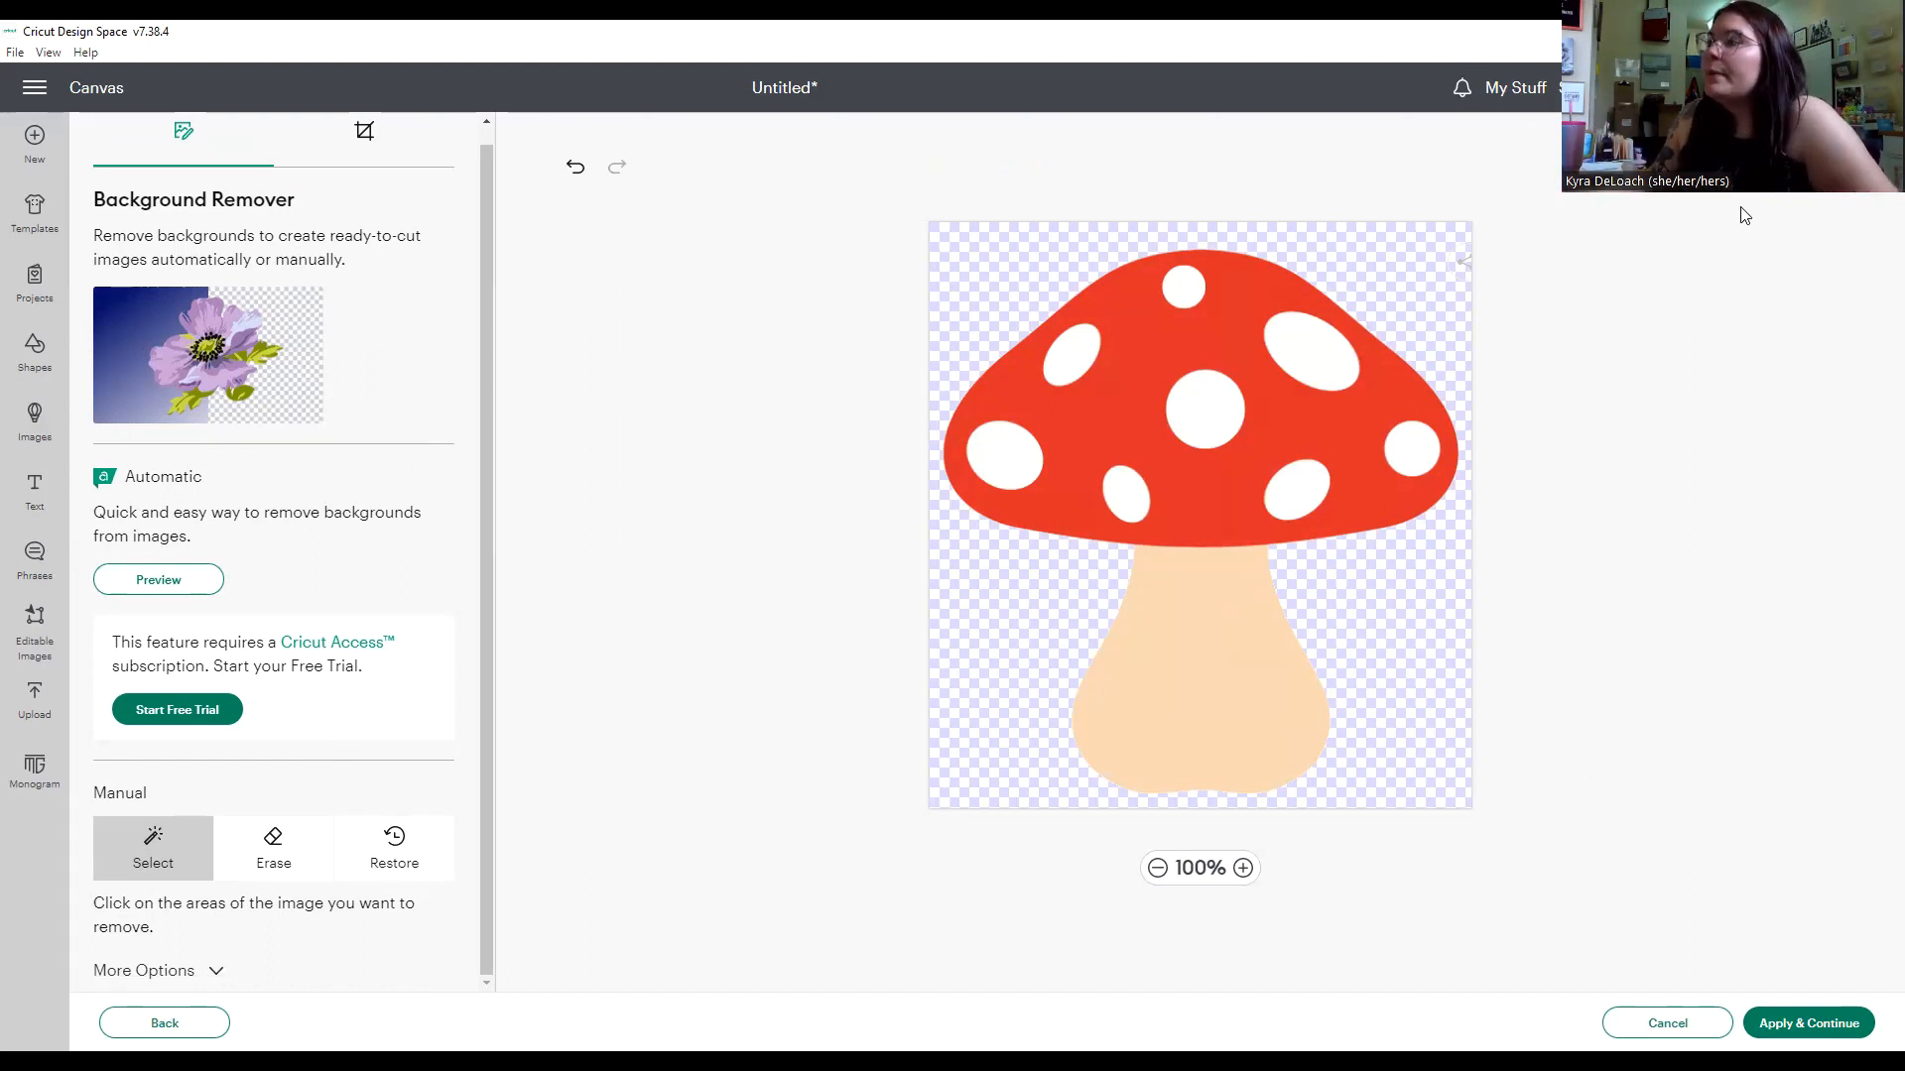
click(1464, 260)
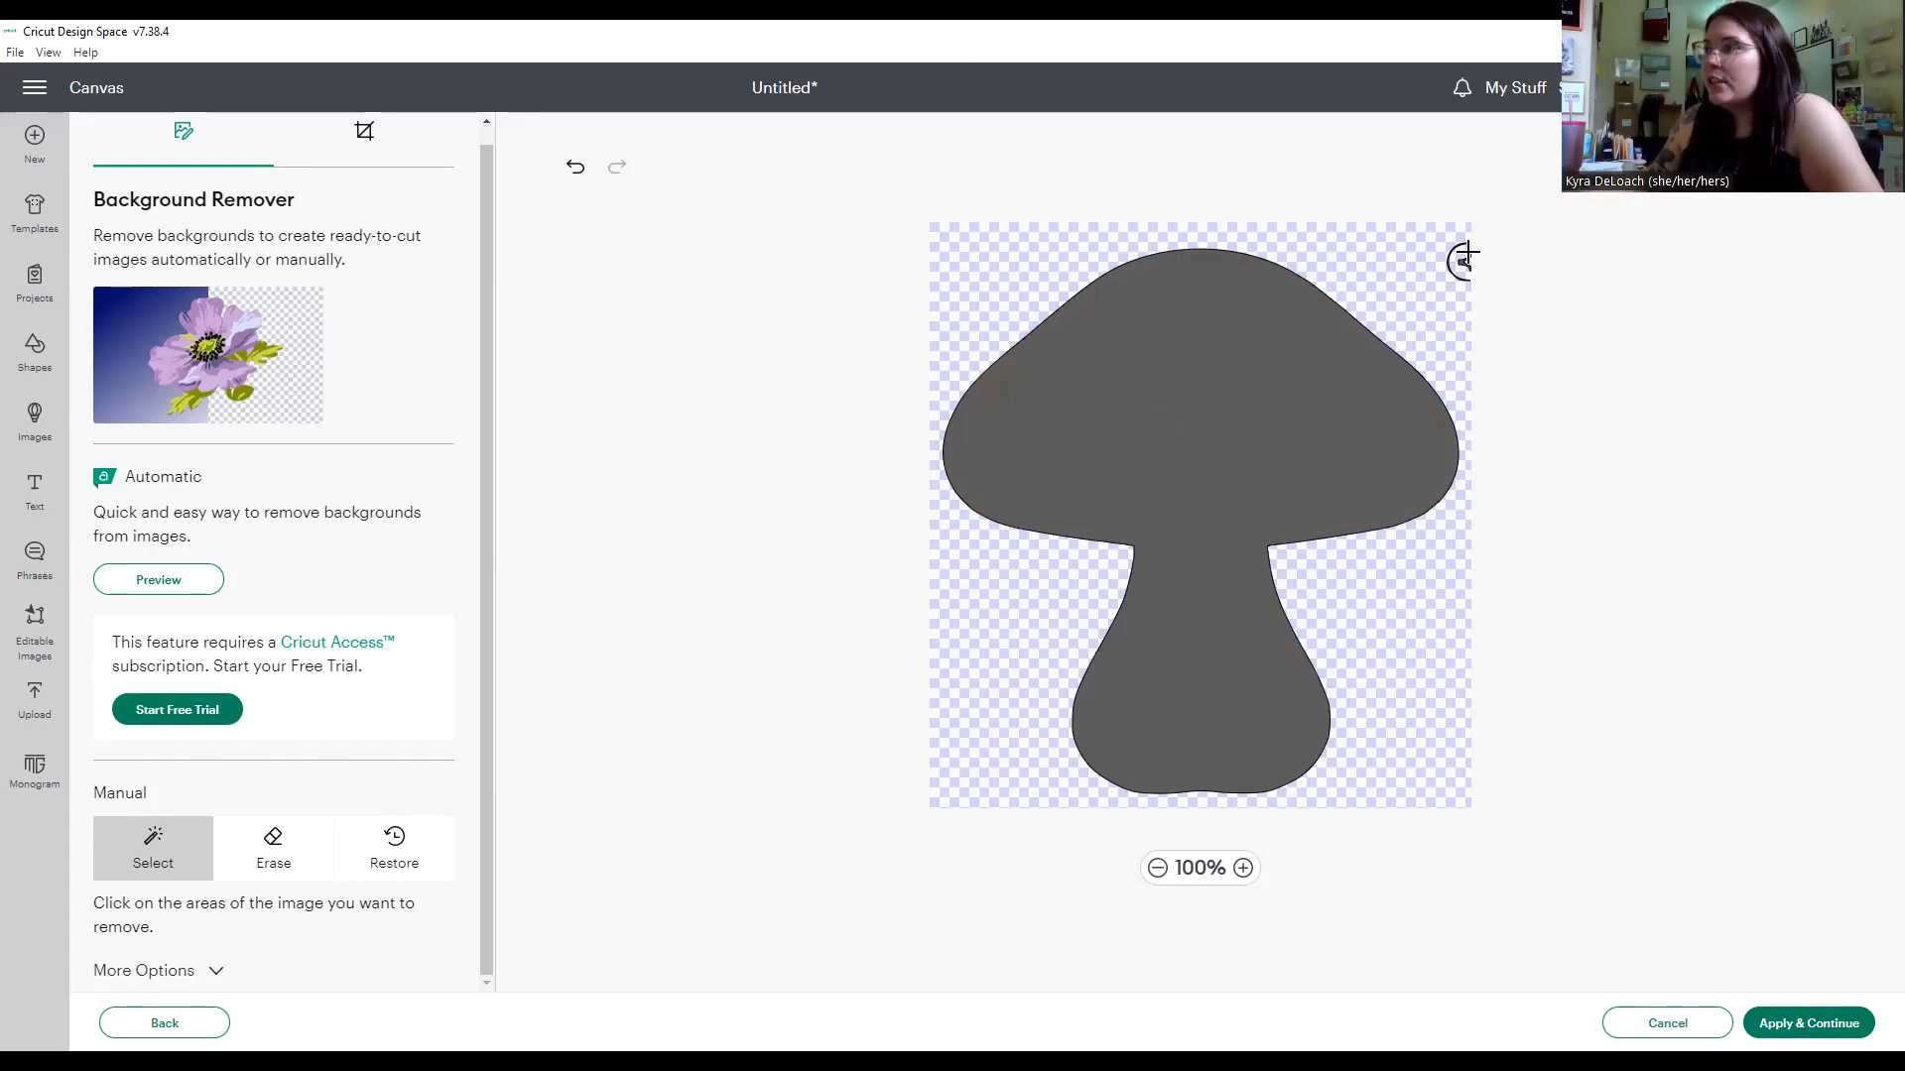
Erase the leftover share icon beside the mushroom cap using an eraser size of 46, and apply the background removal.
click(266, 842)
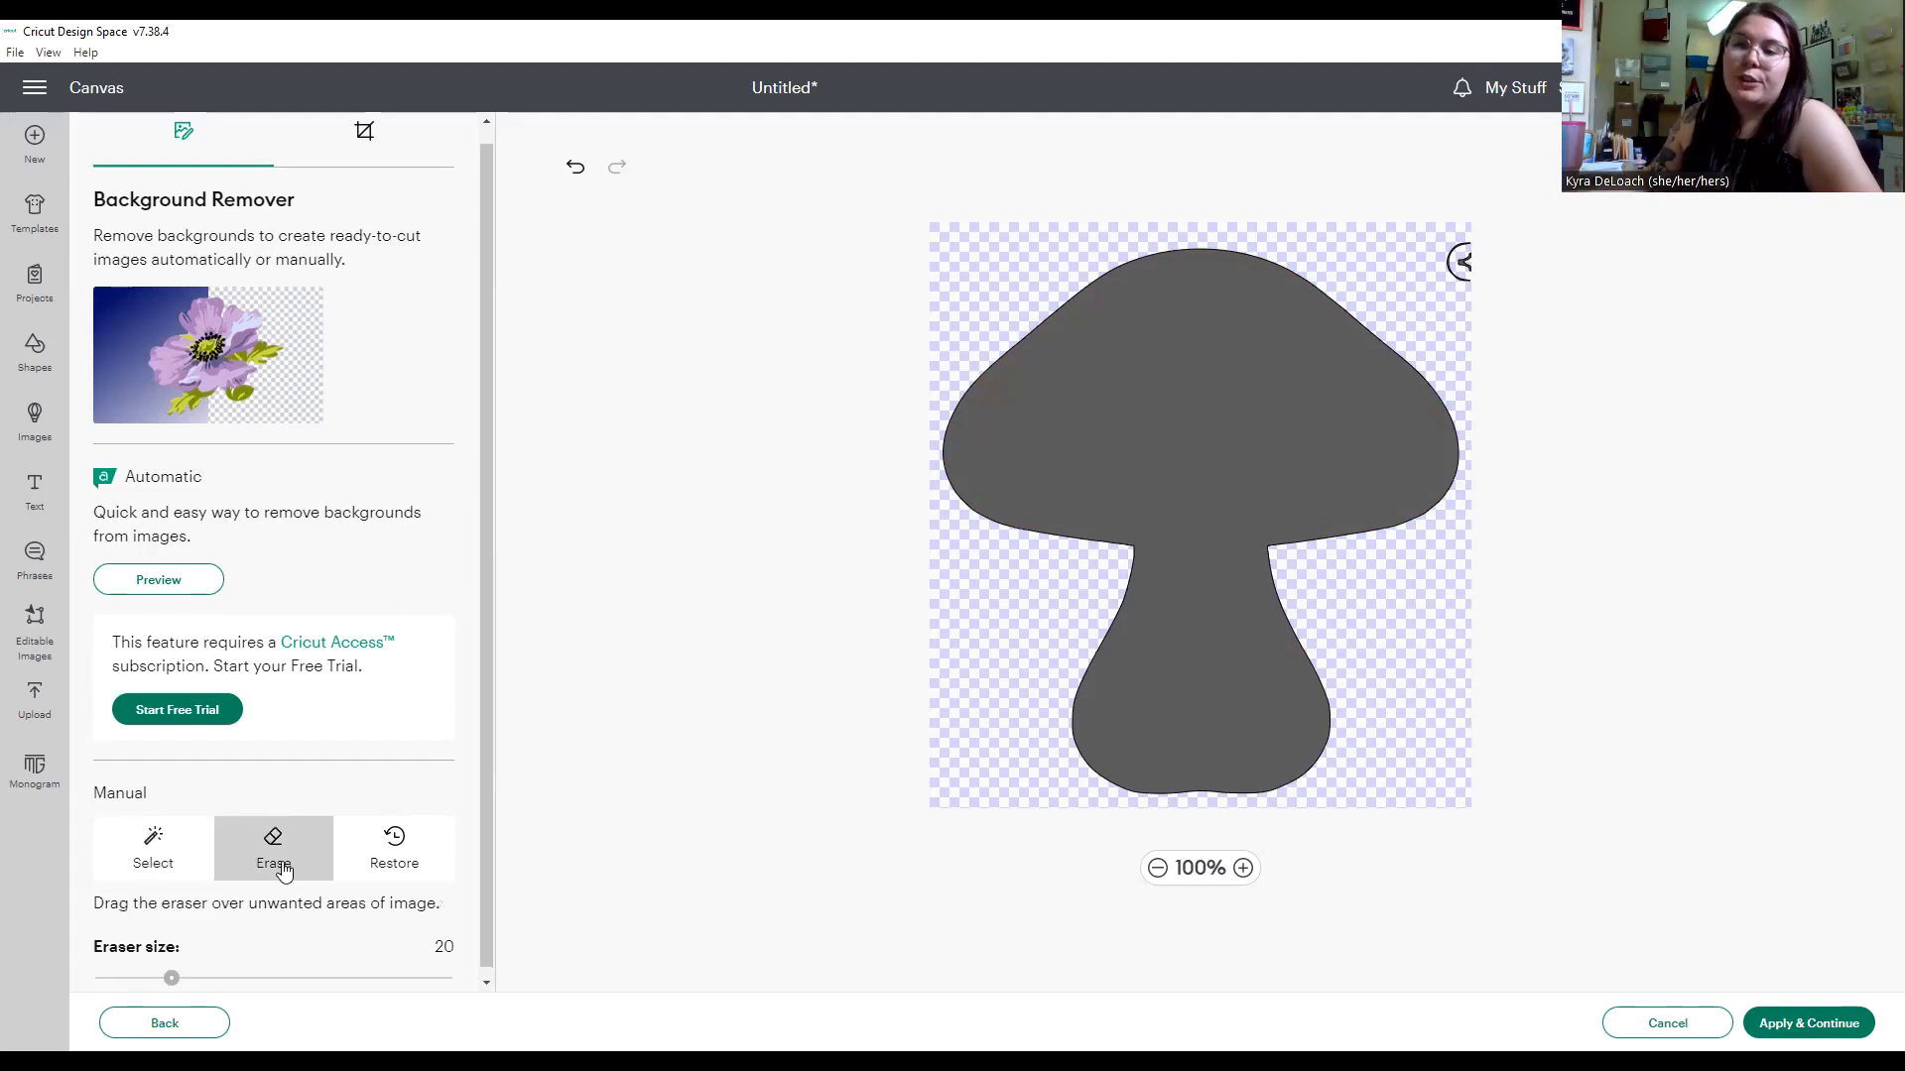
scroll(270, 844, down, 1)
mouse_move(171, 982)
mouse_down()
mouse_move(281, 978)
mouse_move(260, 977)
mouse_up()
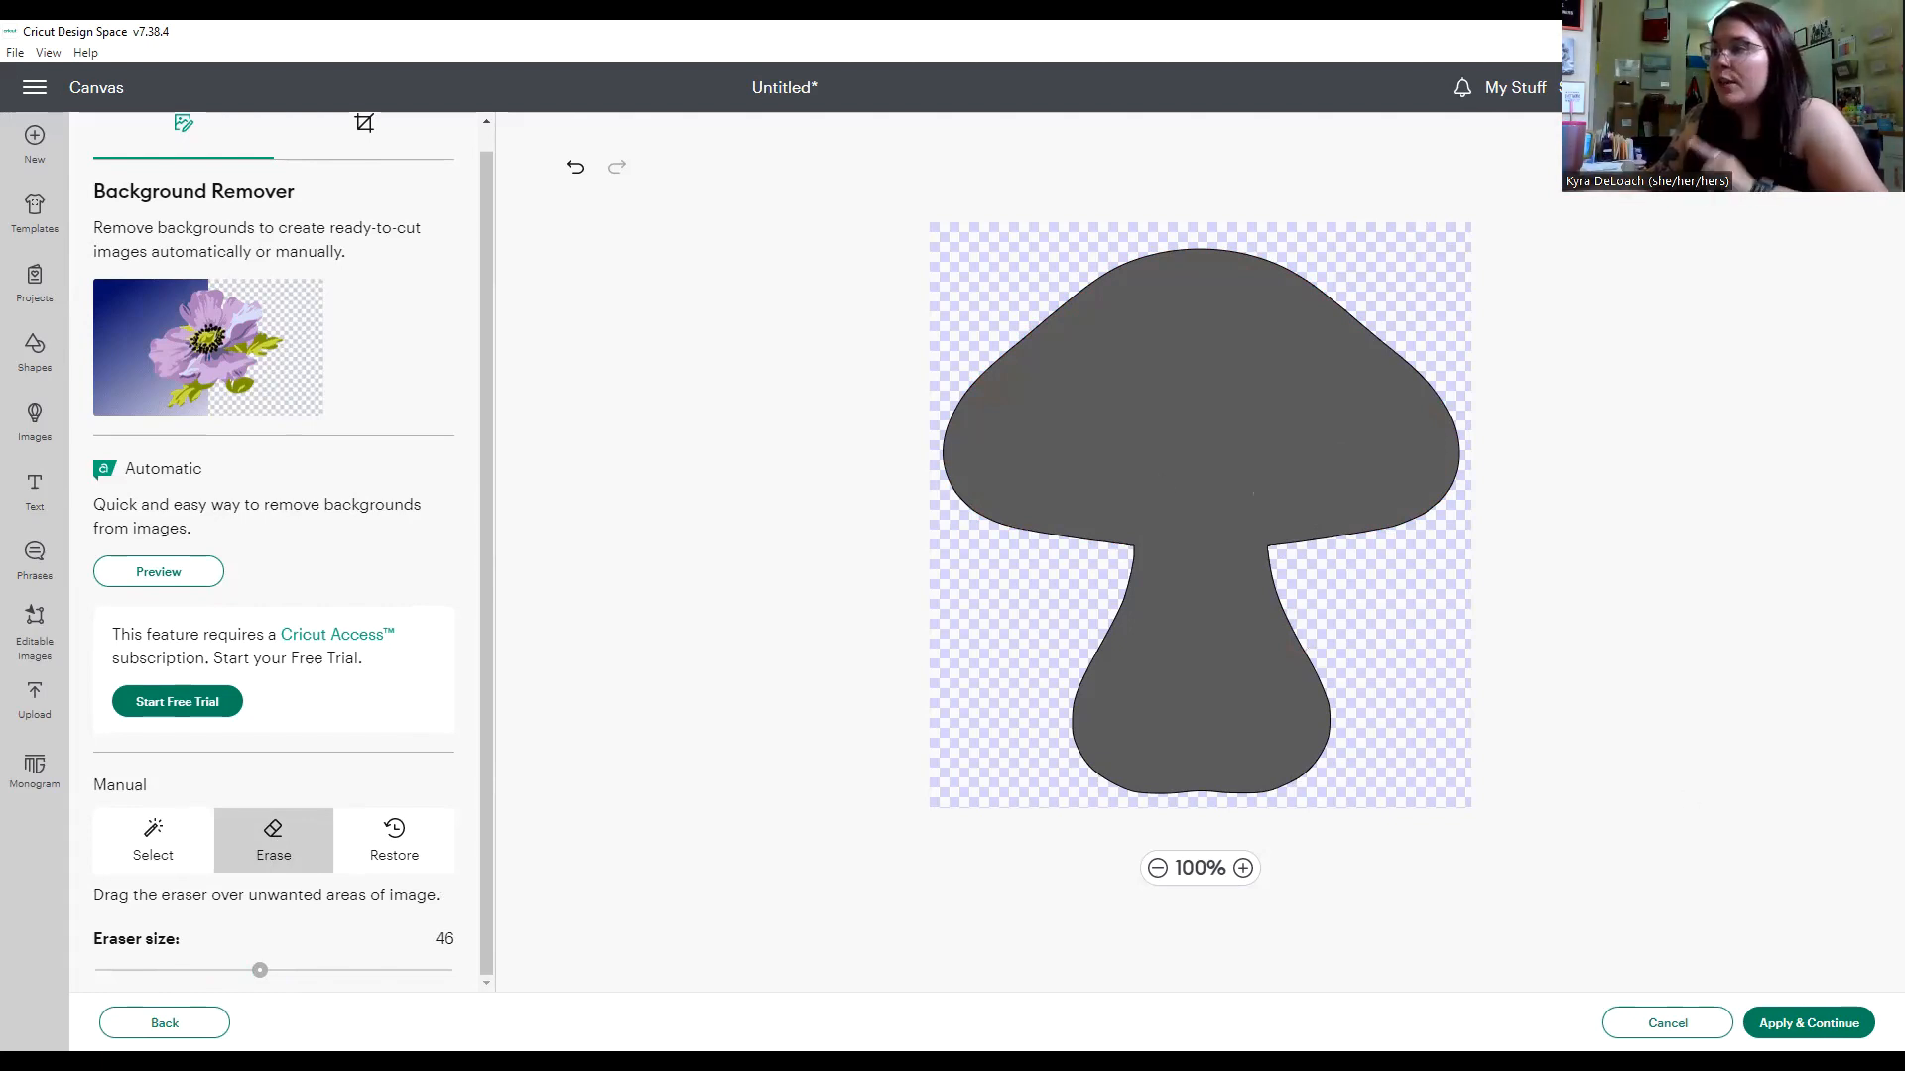
click(1799, 1035)
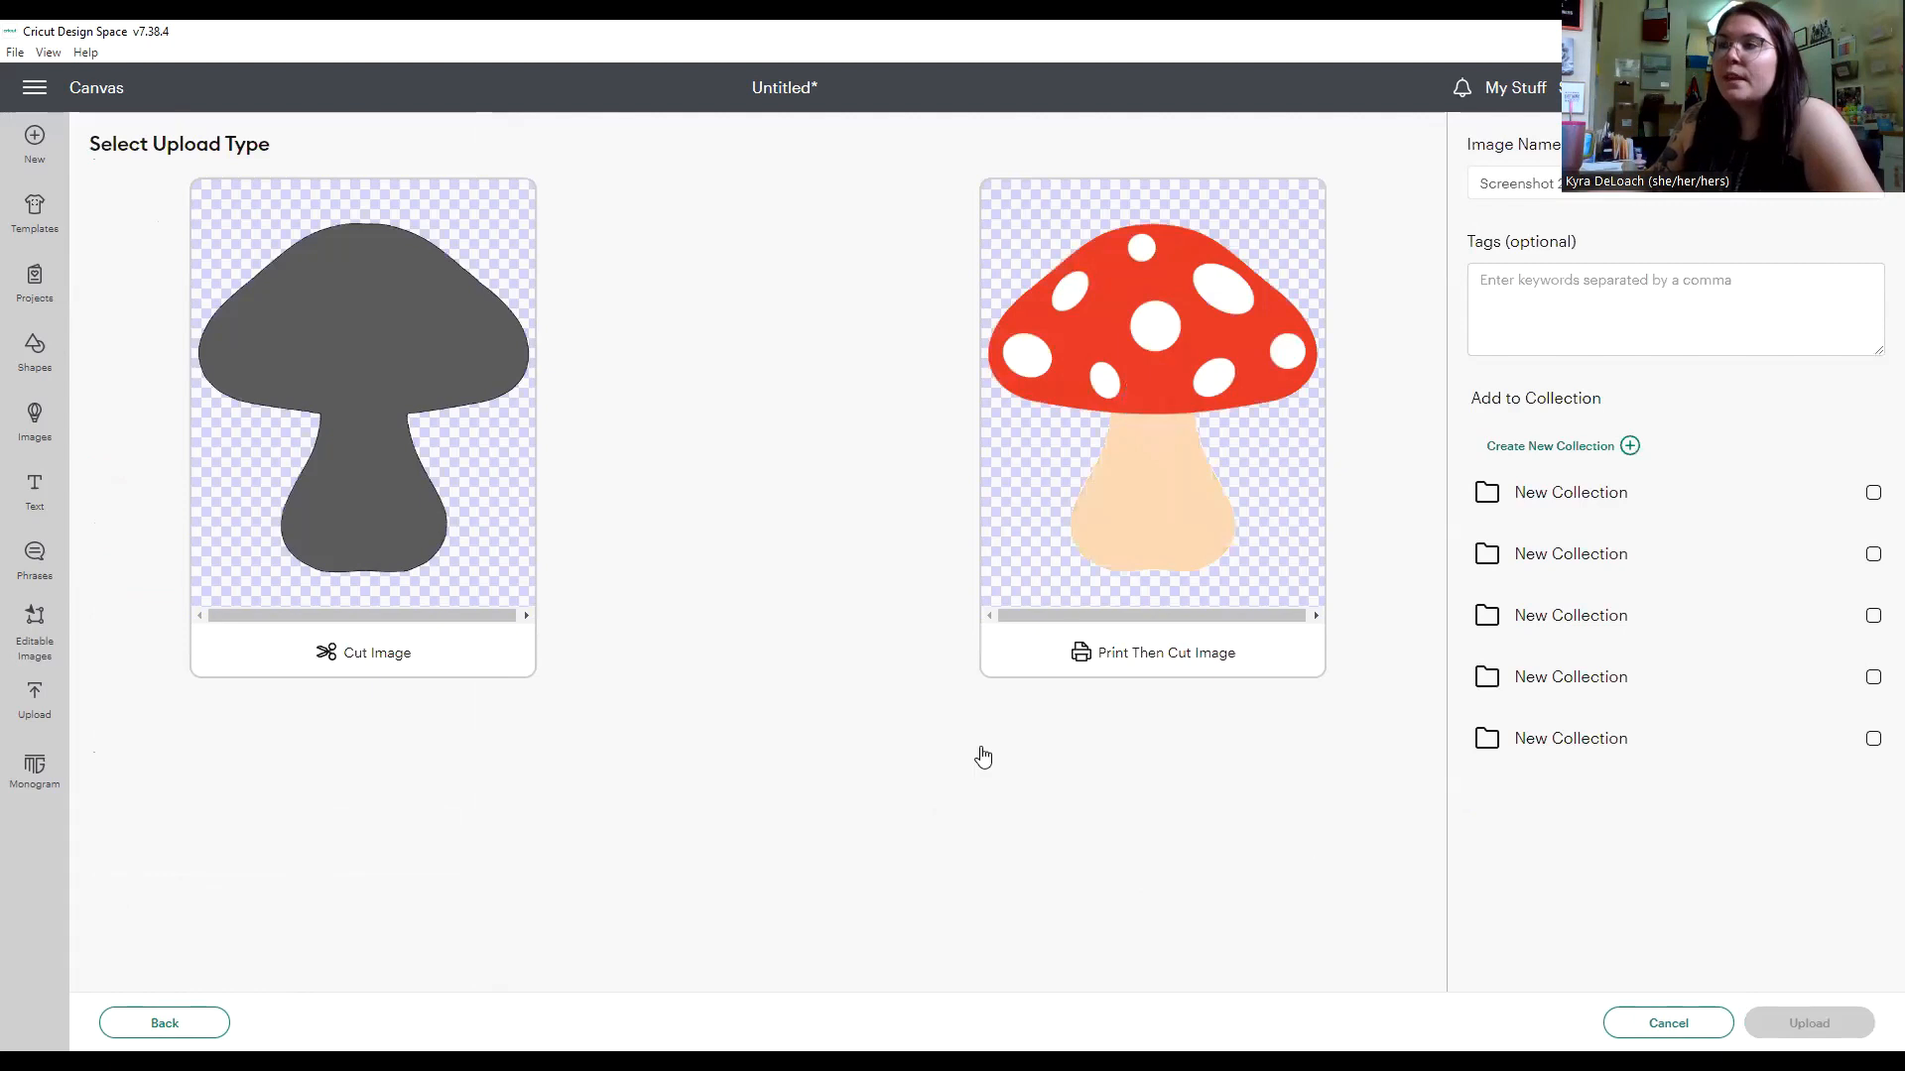
Upload the mushroom as a Cut Image named "mushroomba" and add it to the canvas.
click(439, 407)
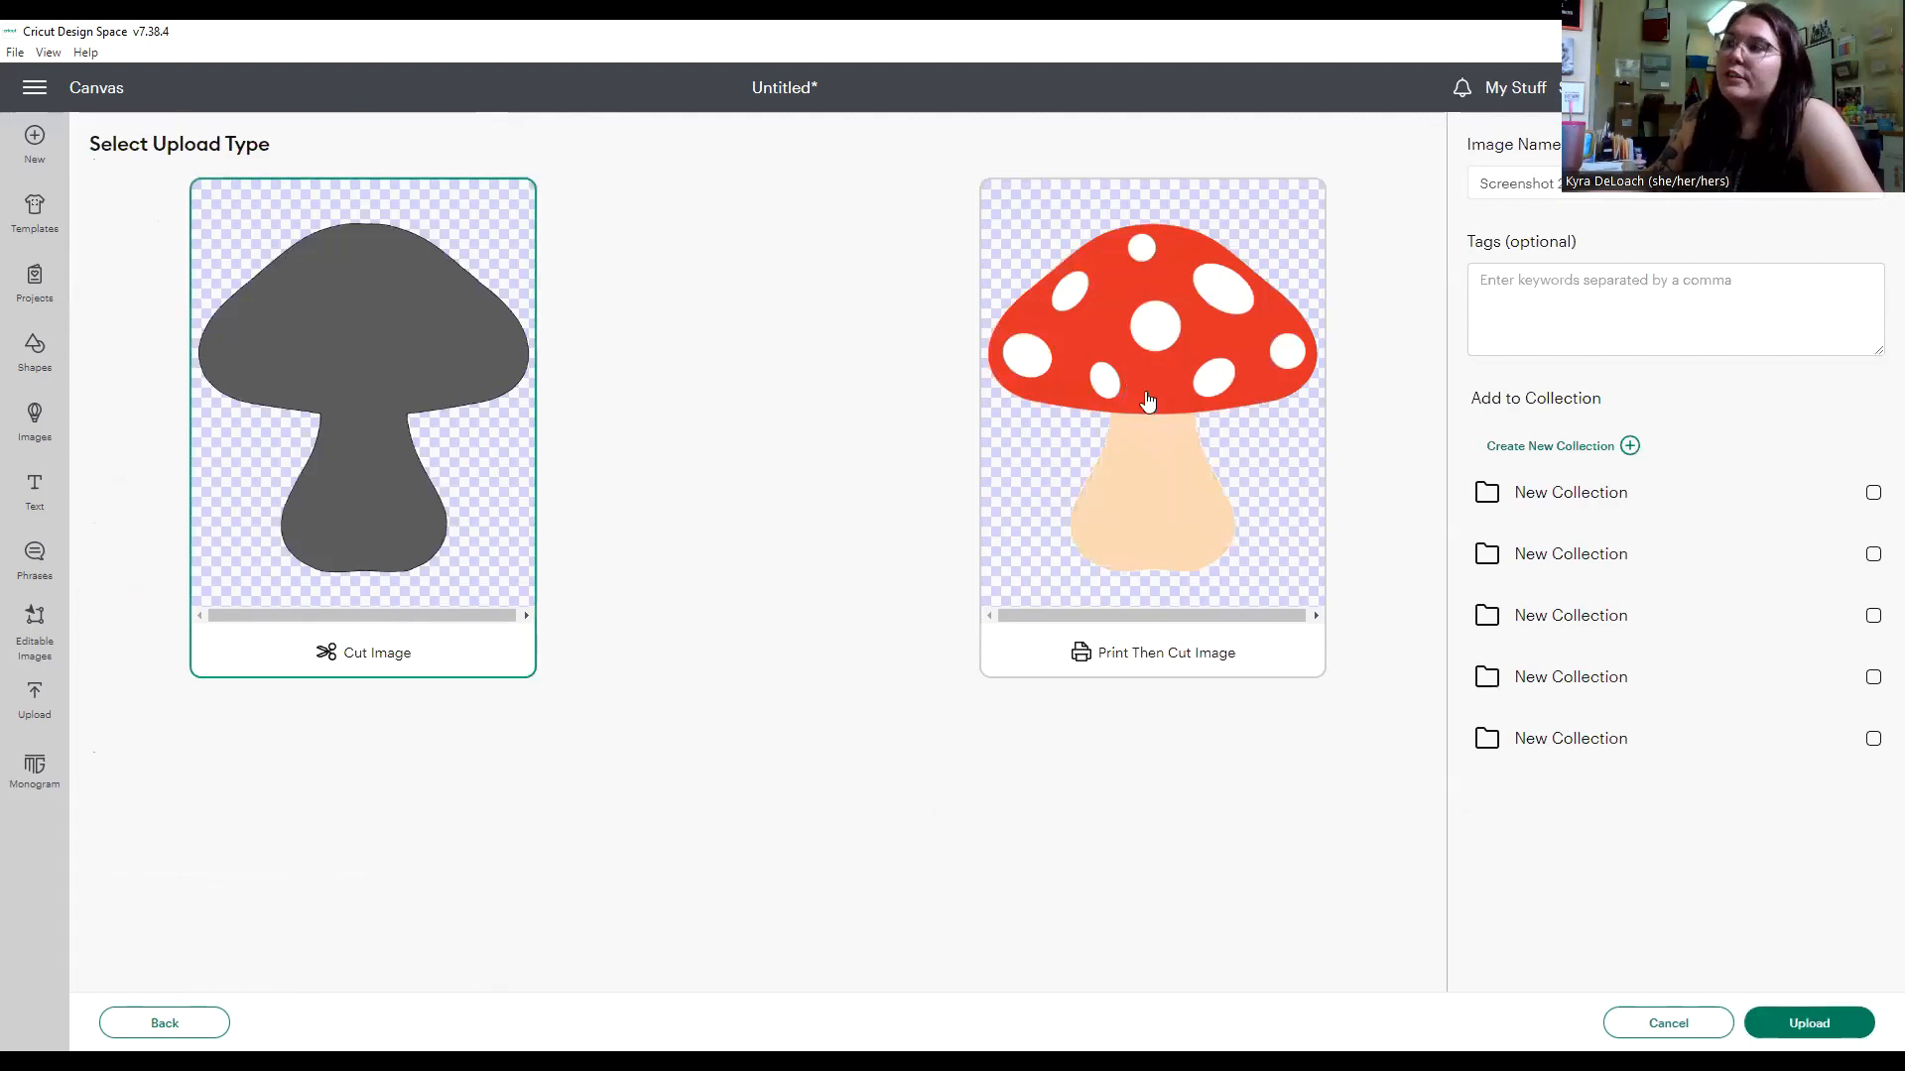
triple_click(1651, 193)
text(mus)
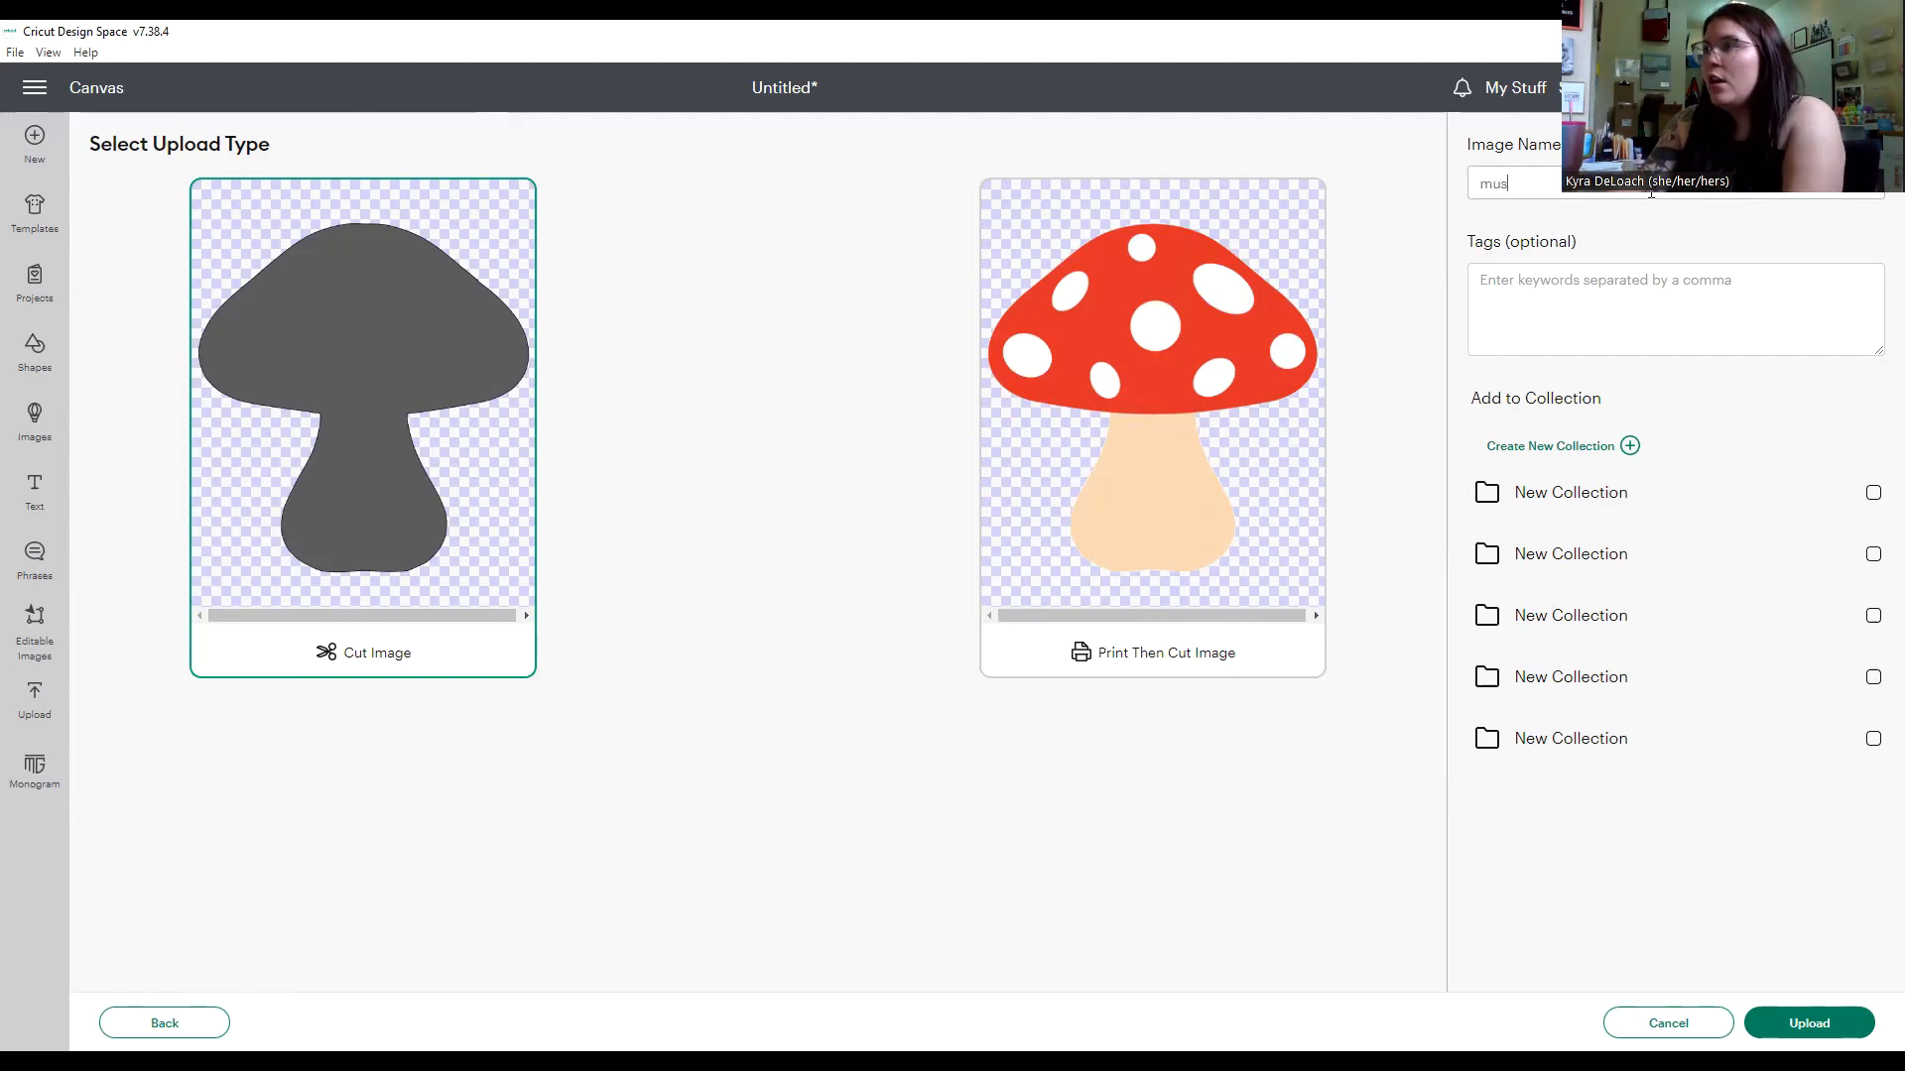
text(hroomba)
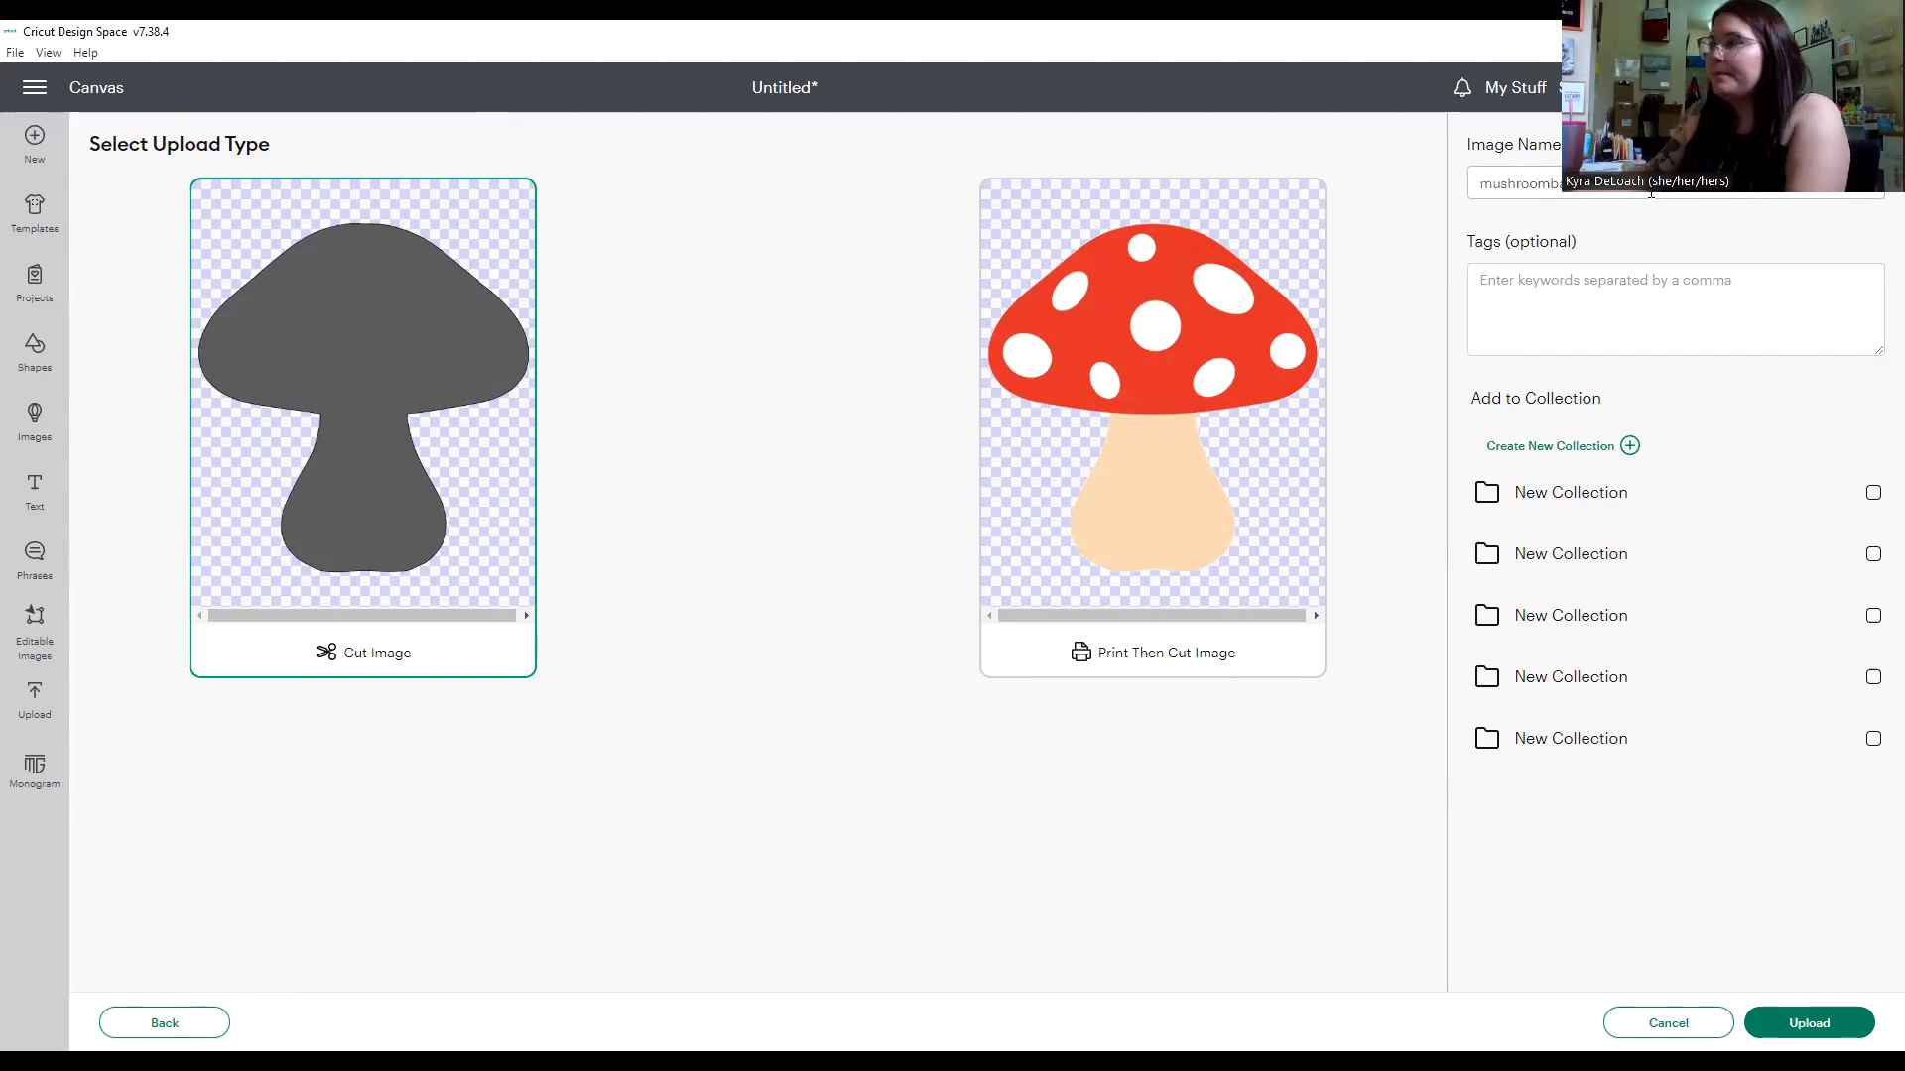
click(1808, 1023)
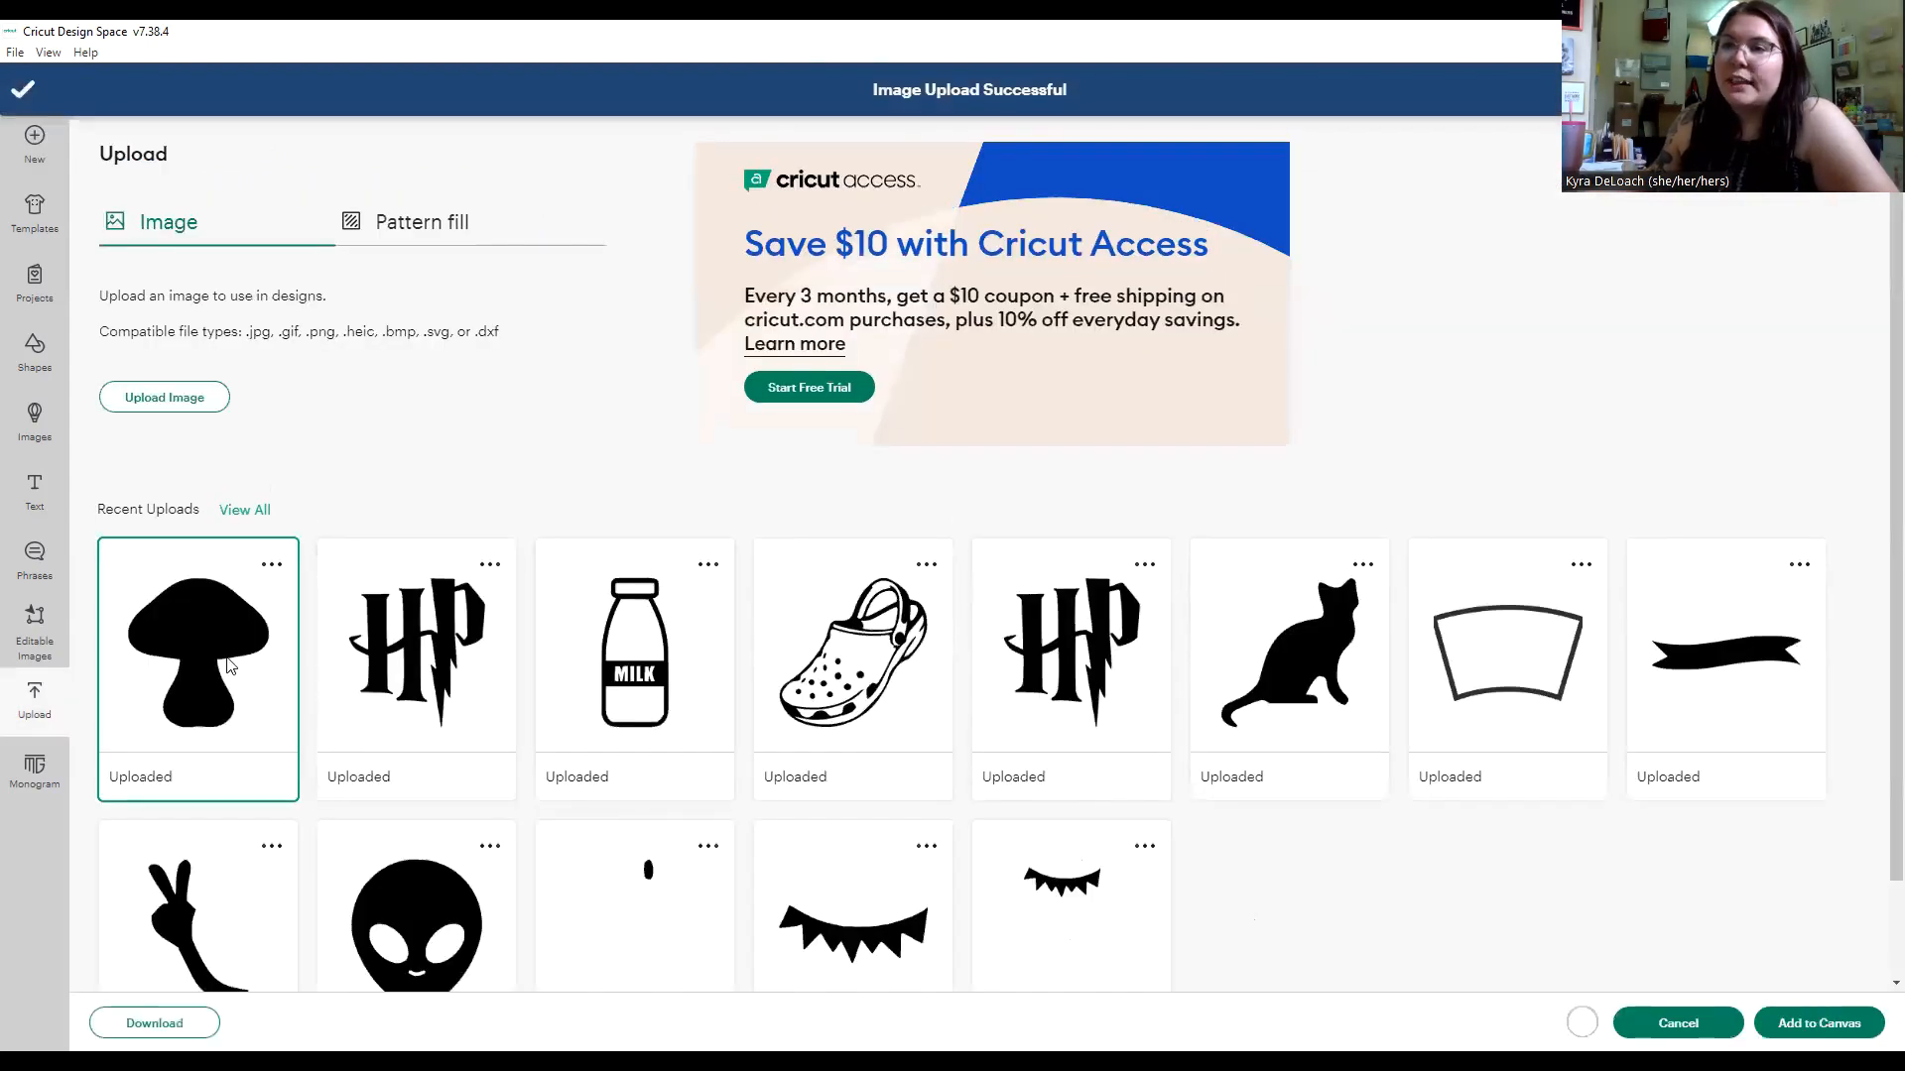
click(1818, 1023)
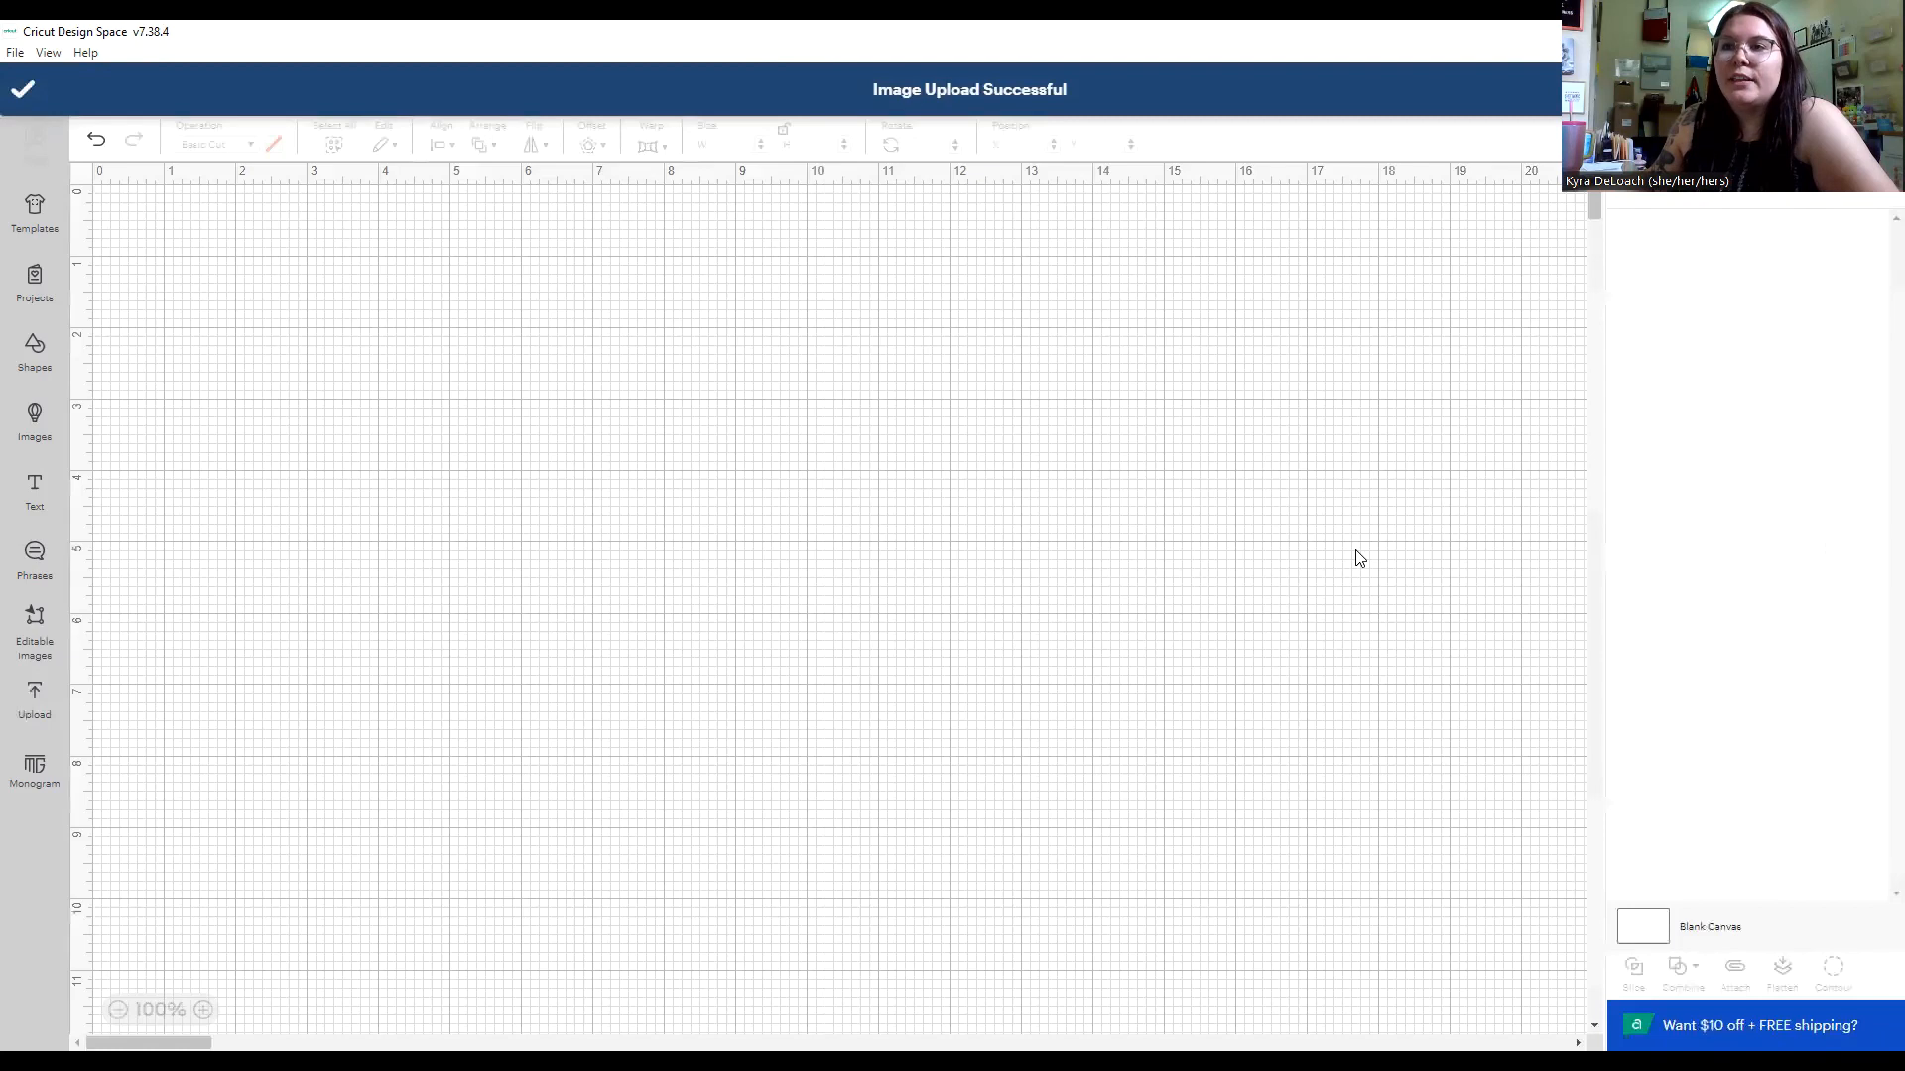
Upload the mushroom picture again with the Simple image type and continue to the background remover.
click(748, 559)
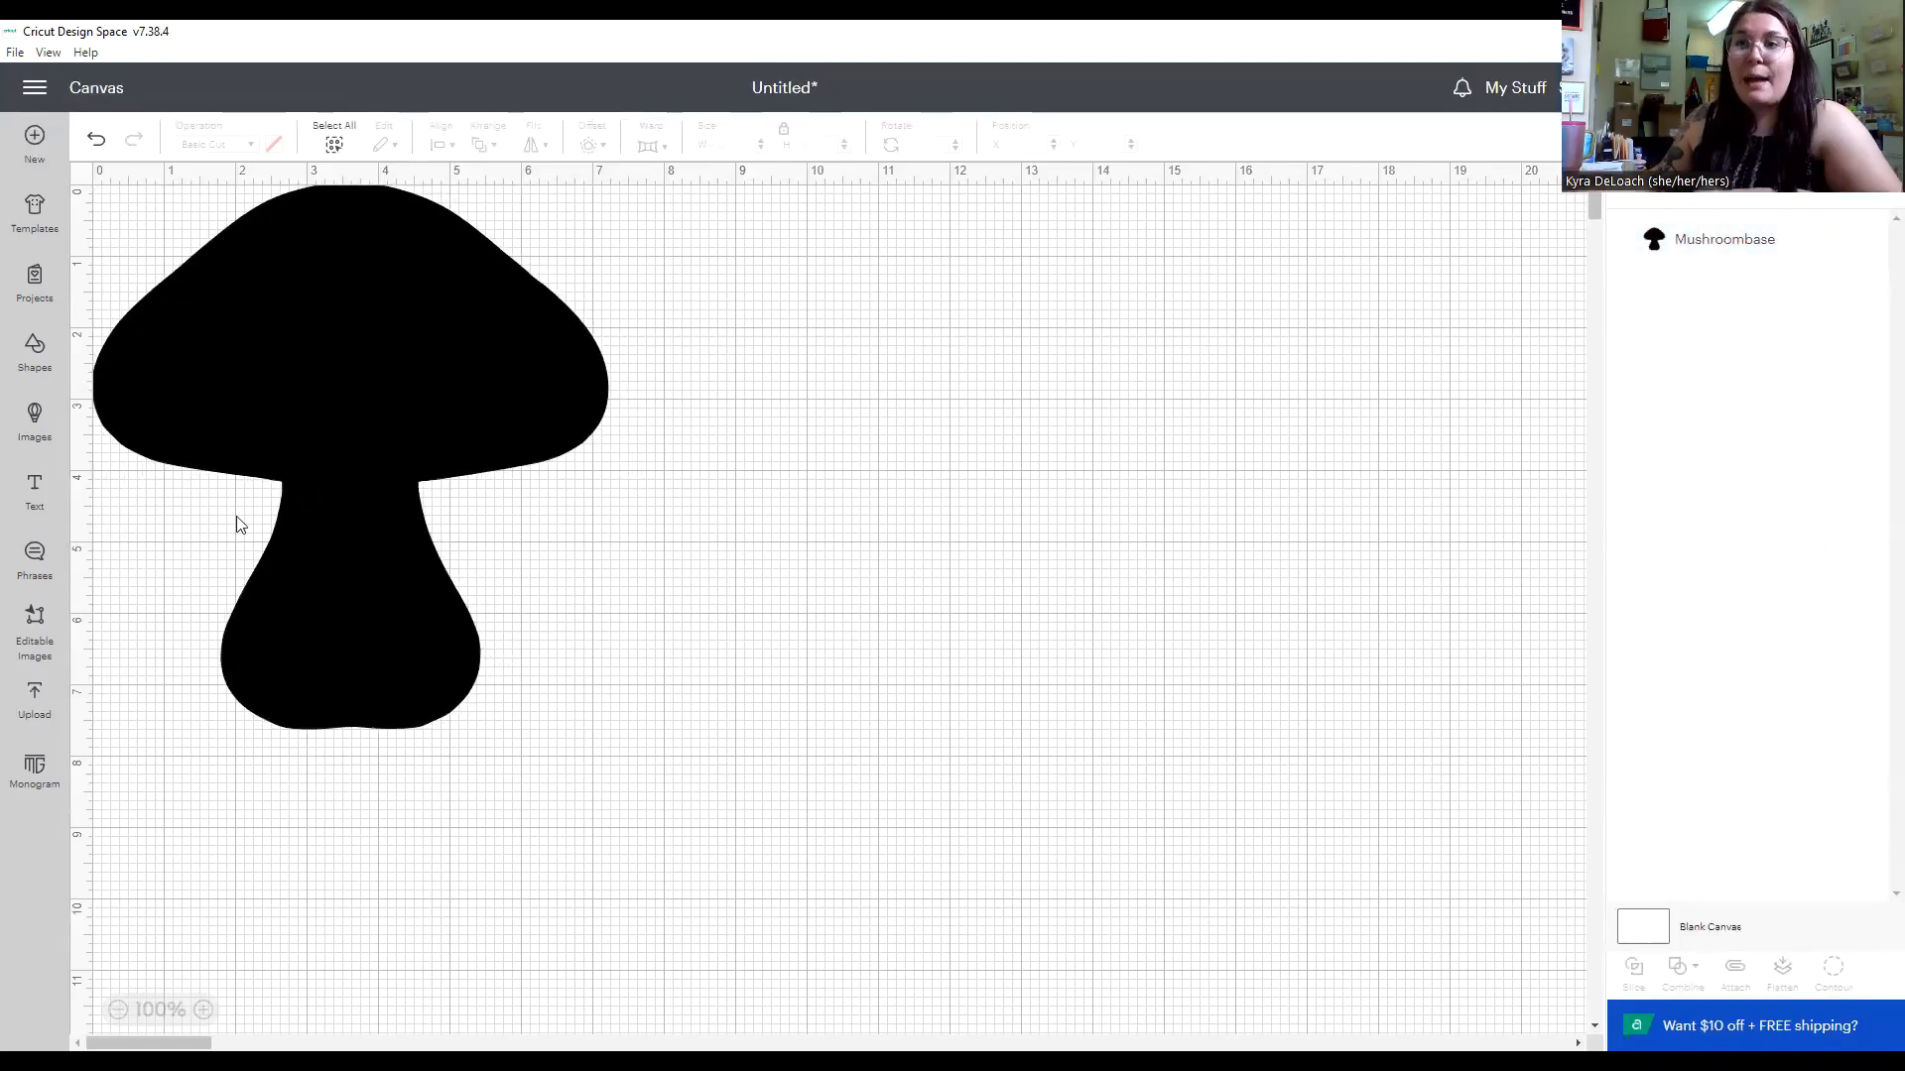
click(30, 703)
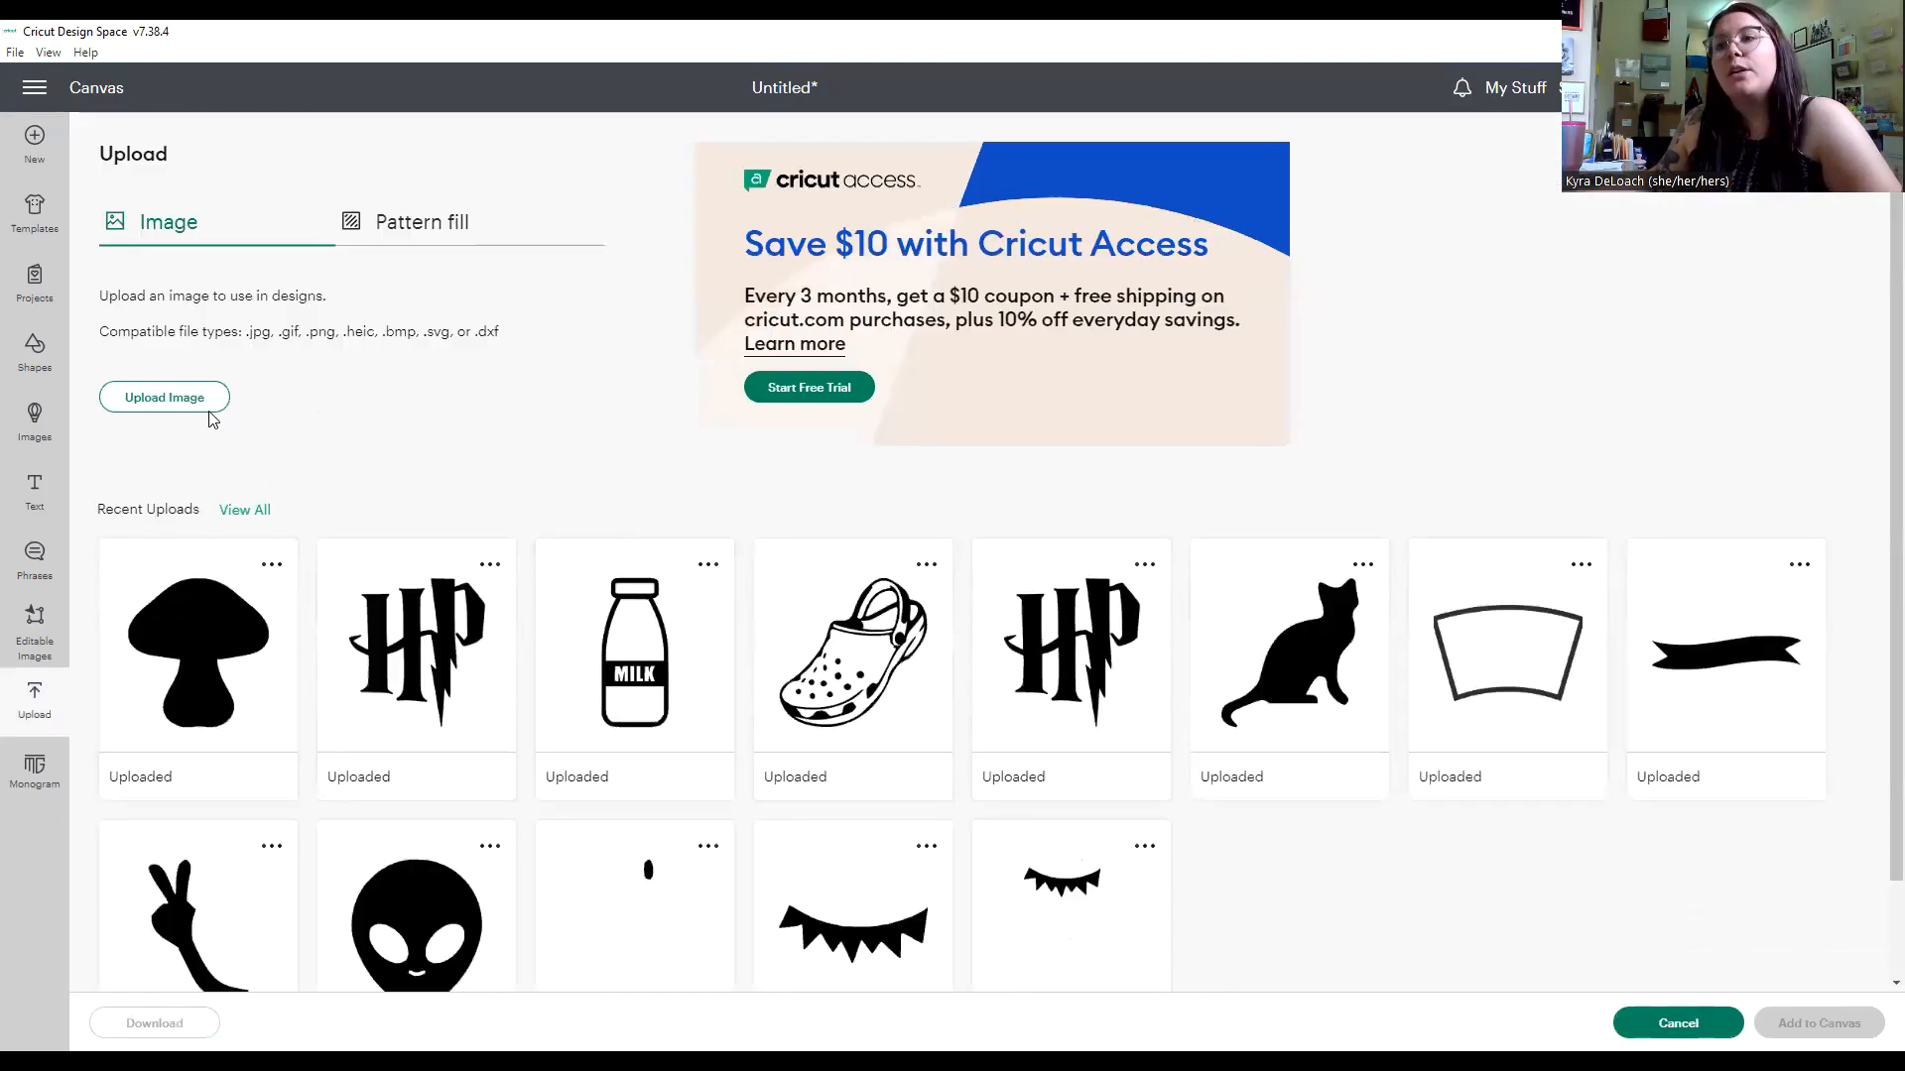
click(200, 401)
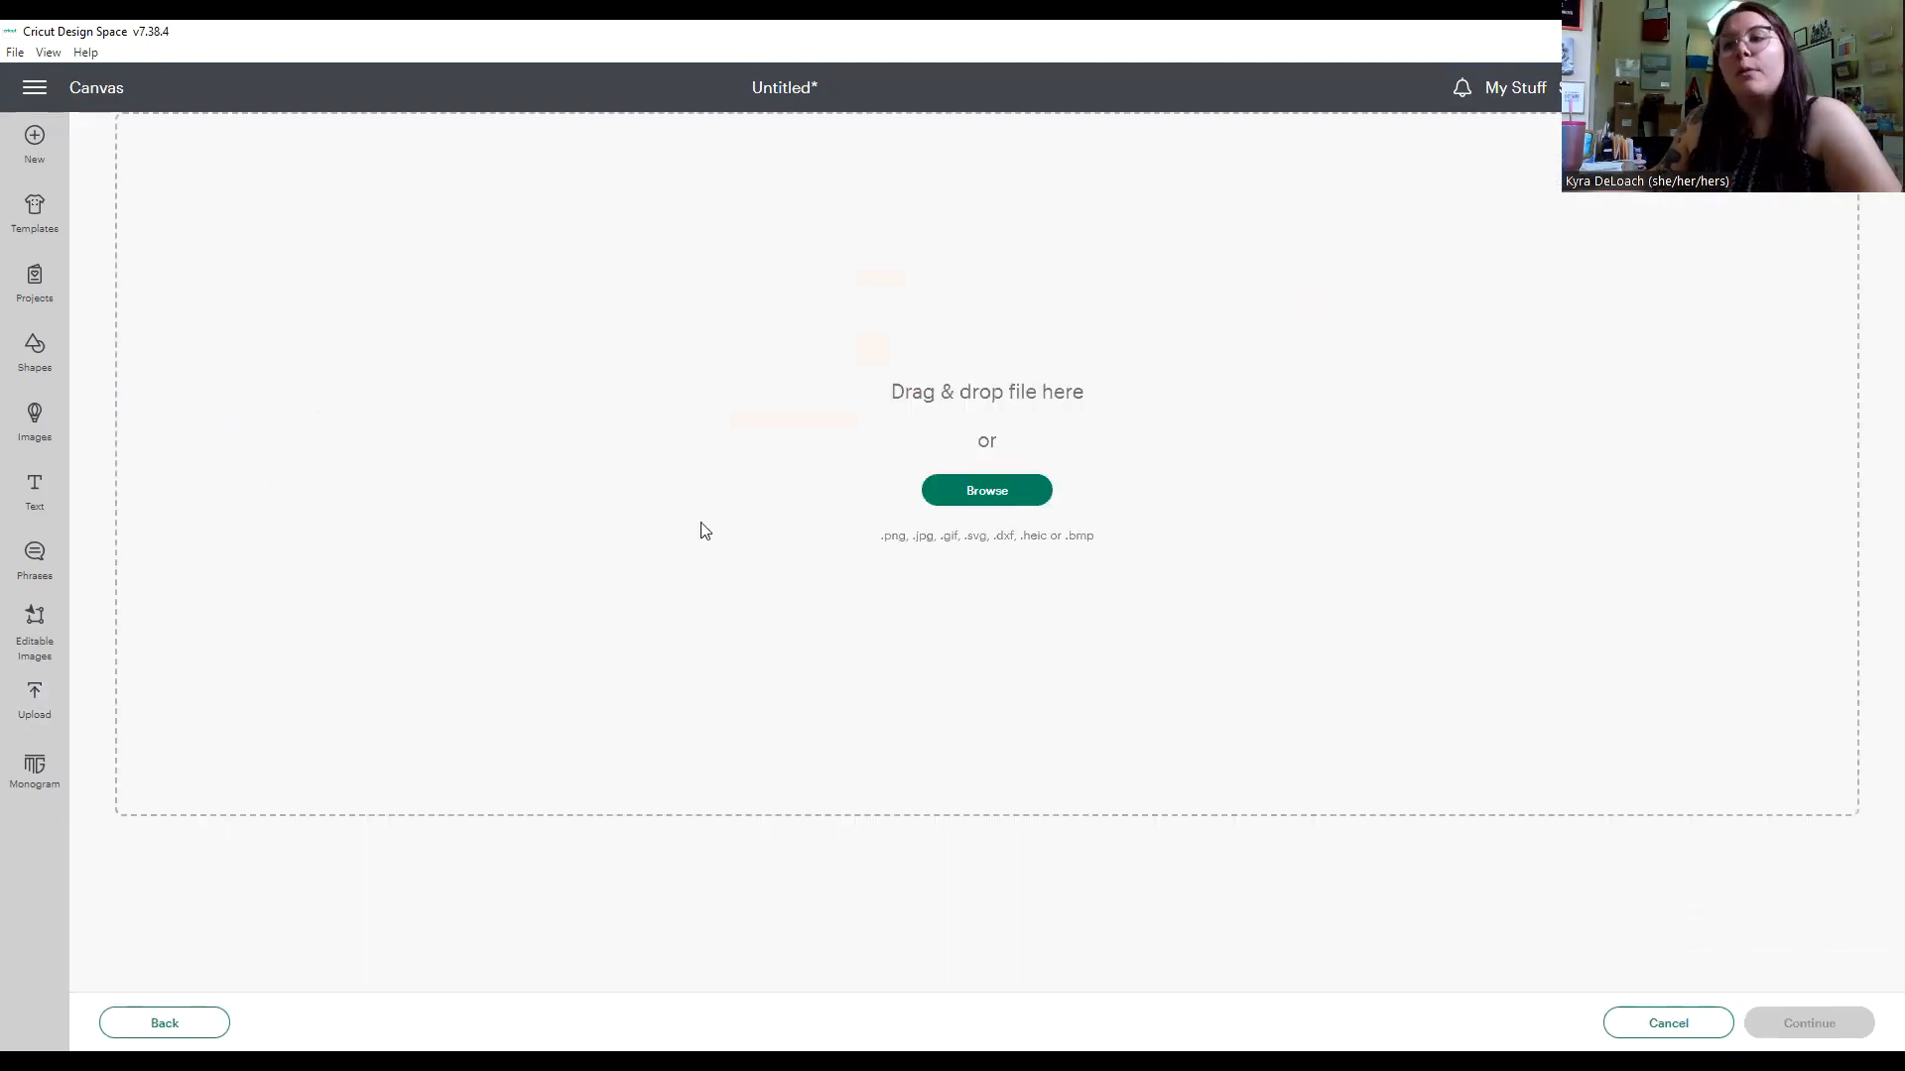
click(1047, 501)
click(297, 246)
click(758, 601)
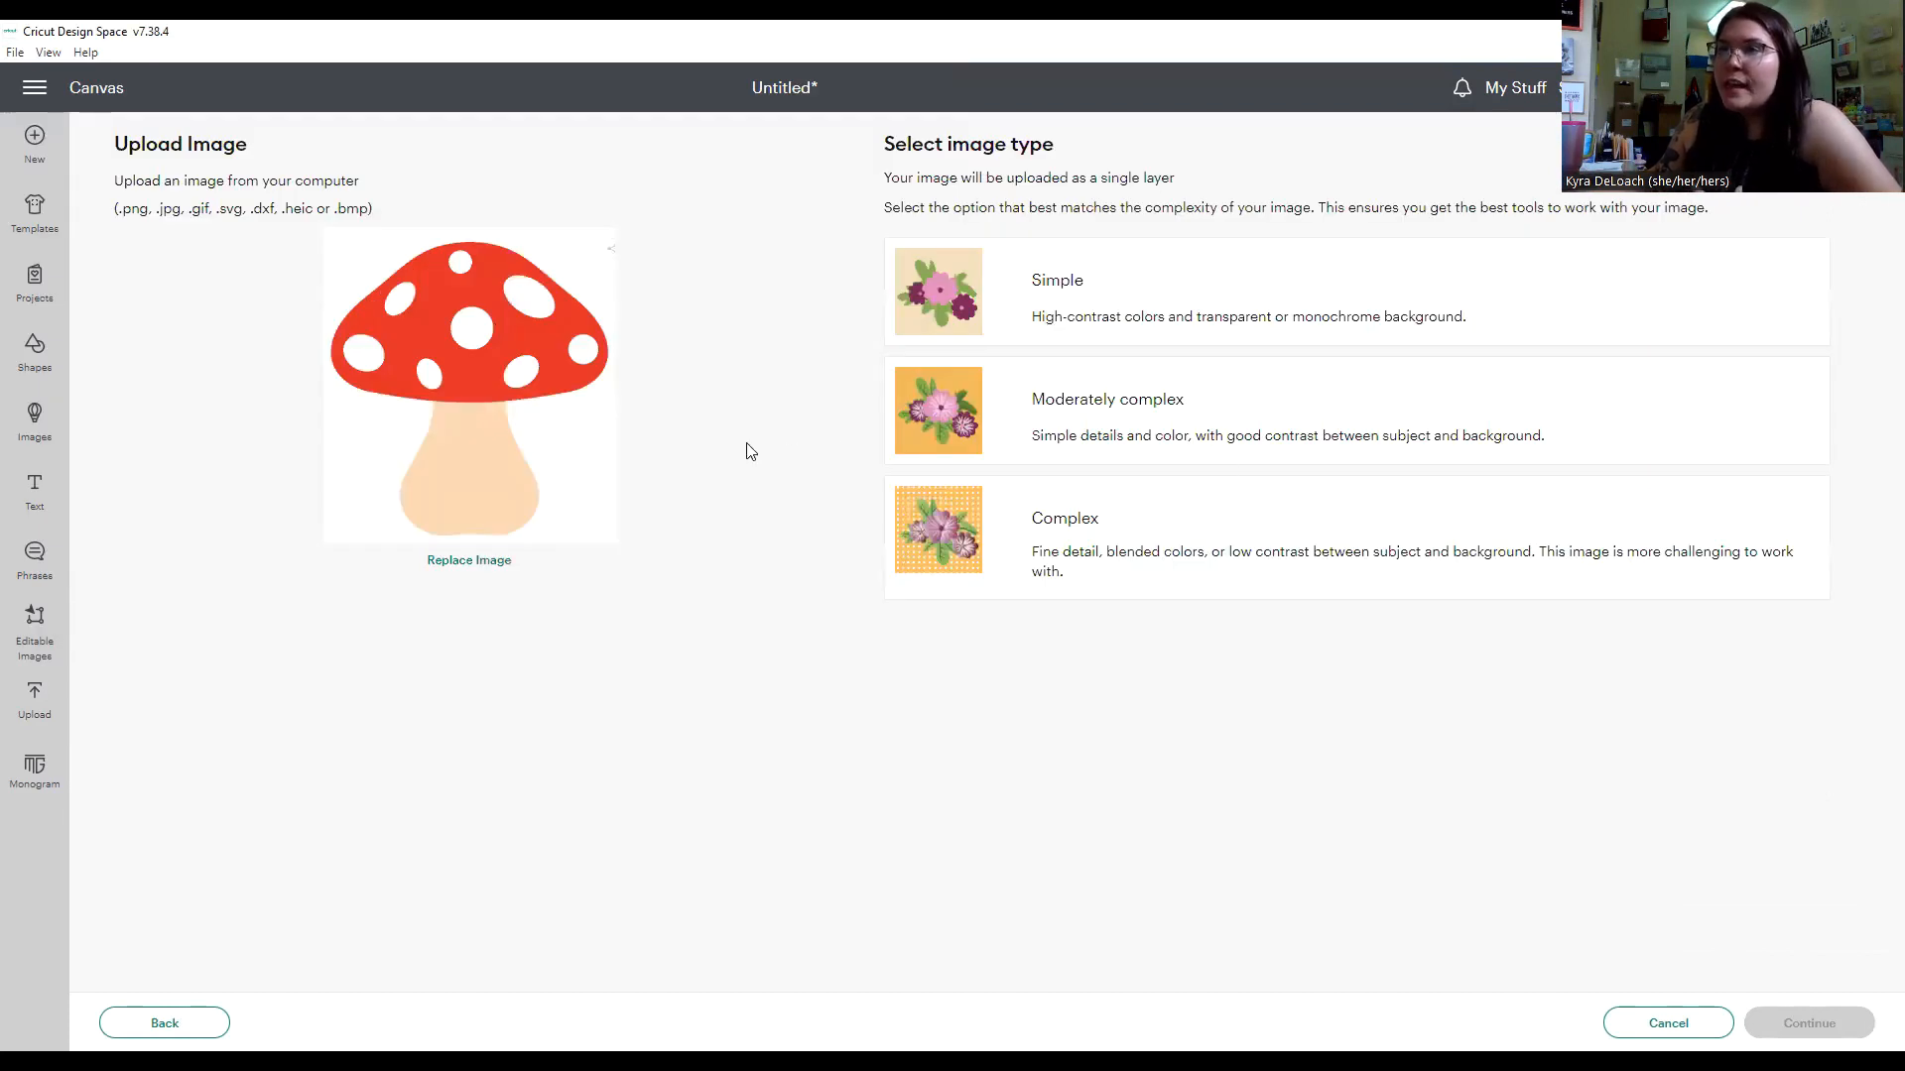
click(1180, 305)
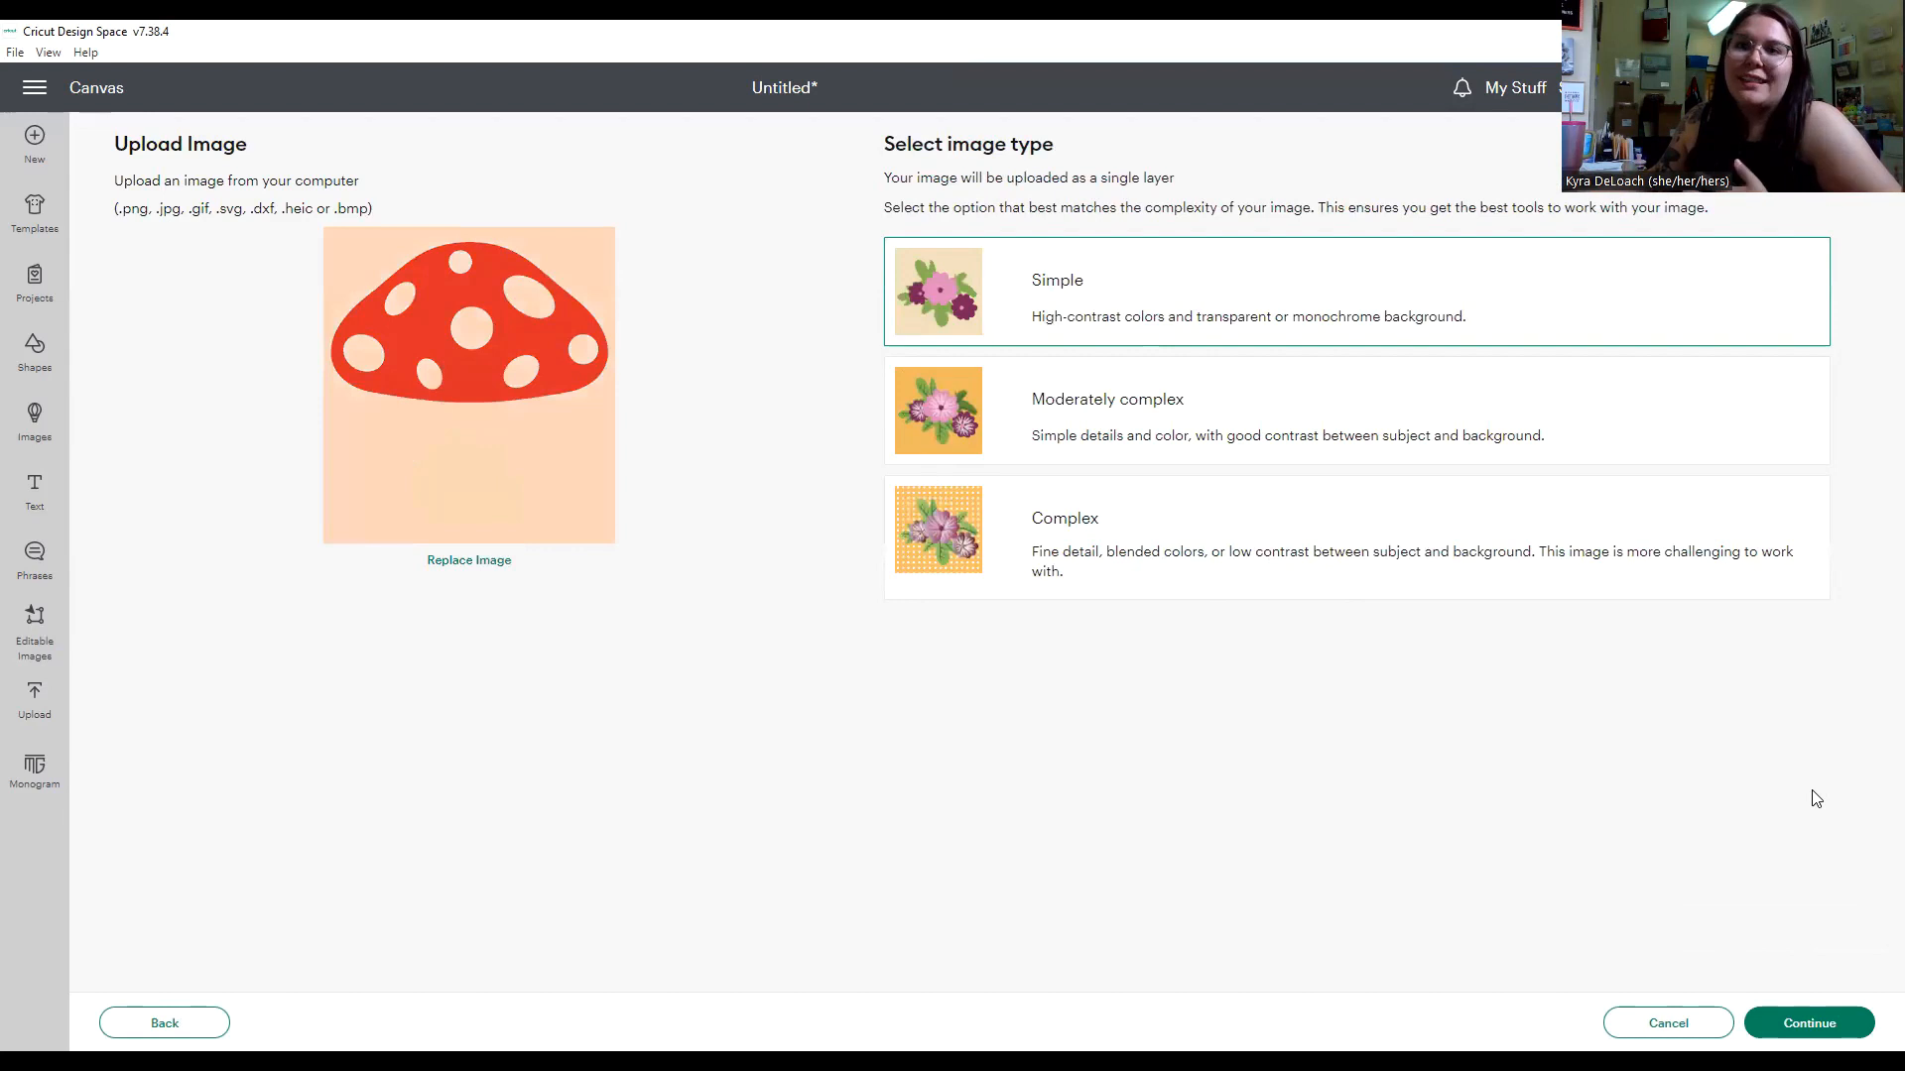
click(1836, 1024)
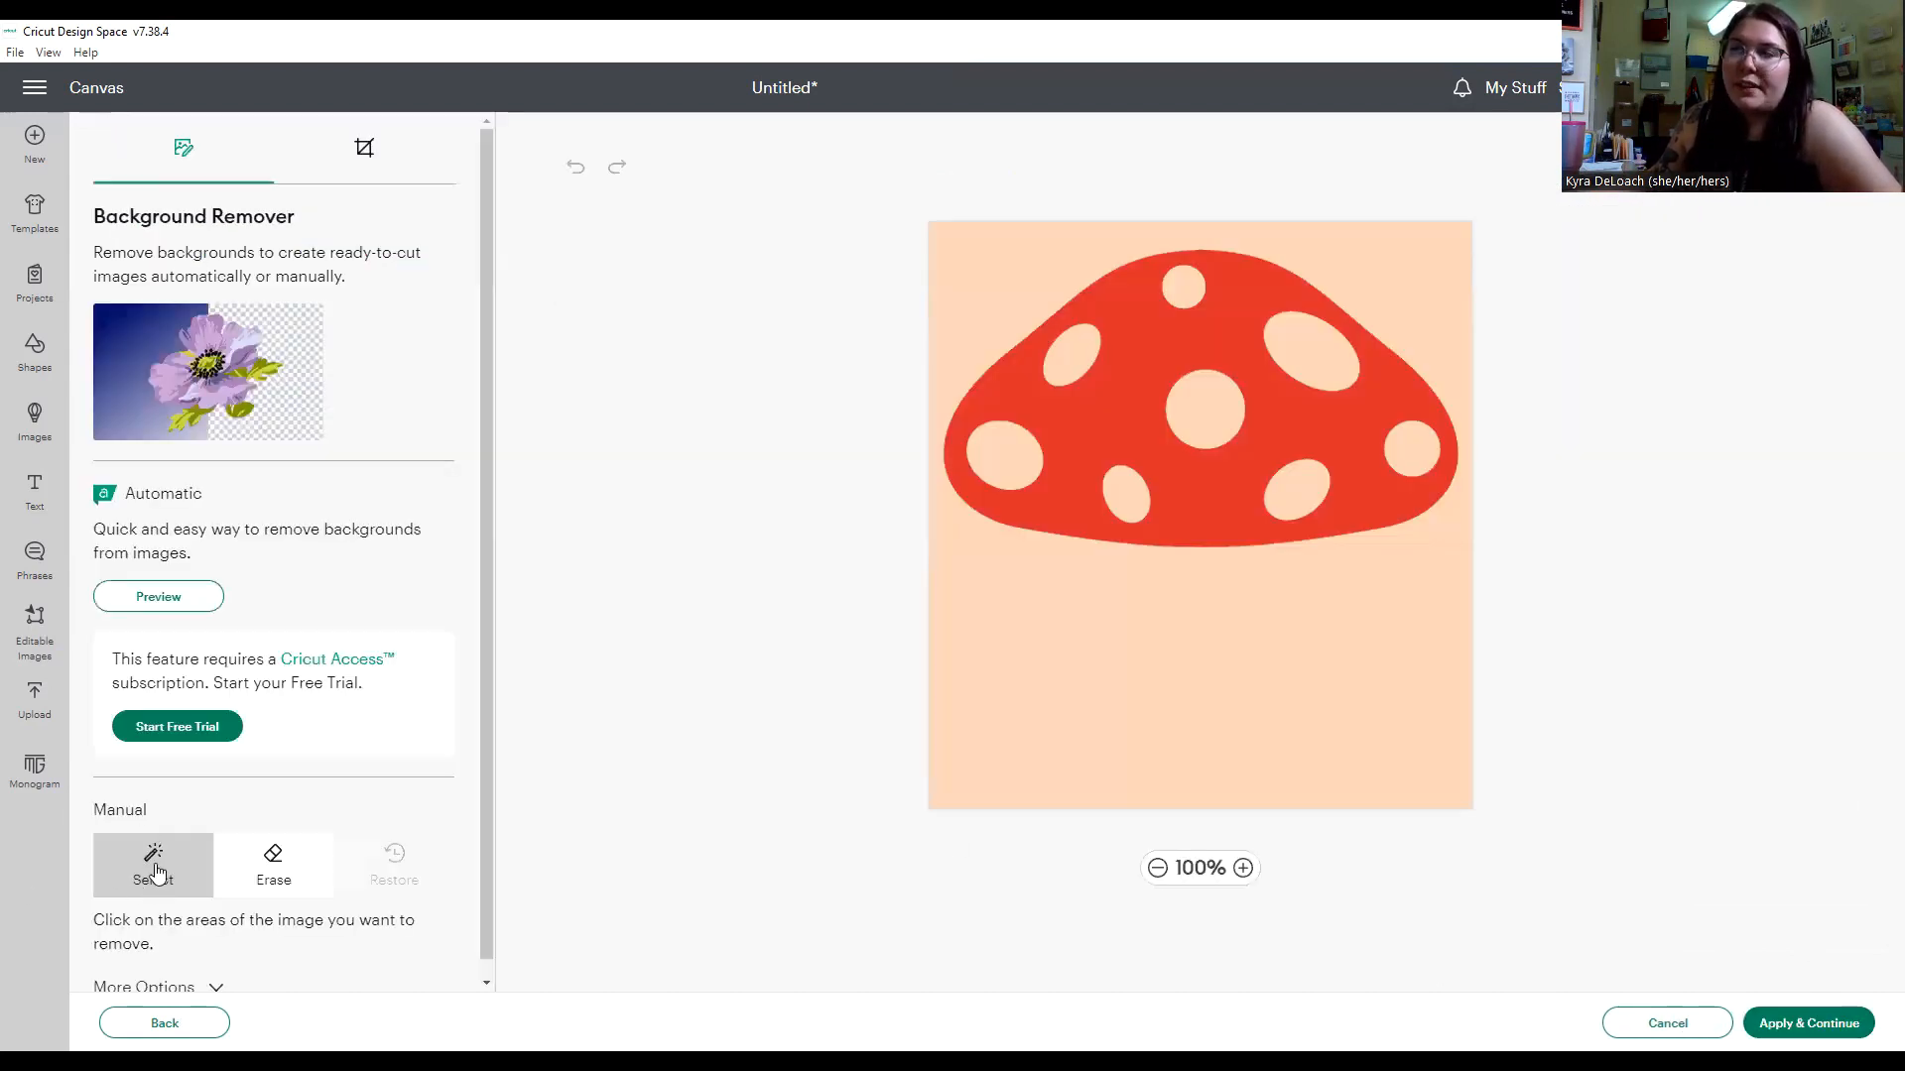
Remove the background and all the spots from the red mushroom cap, preview the cut silhouette, and apply the removal.
click(1074, 640)
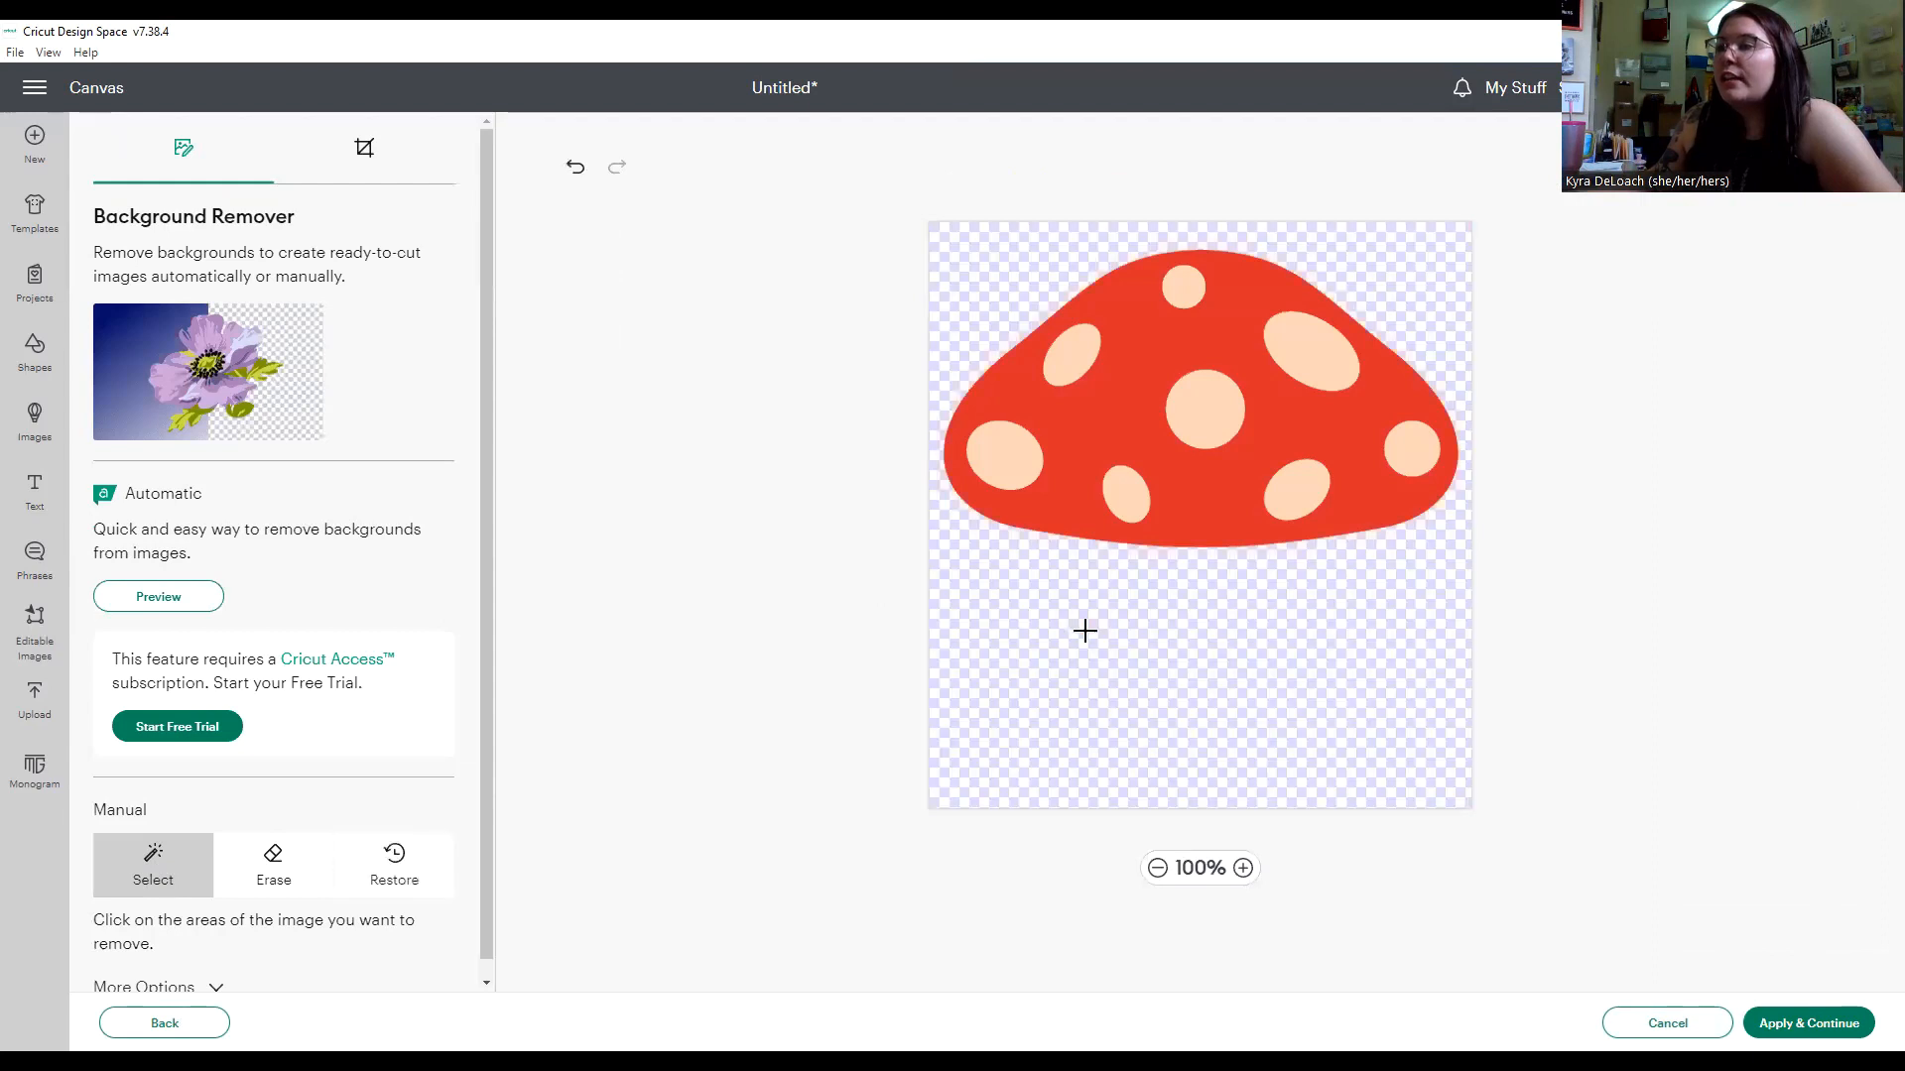
click(997, 452)
click(1071, 355)
click(1174, 289)
click(1206, 404)
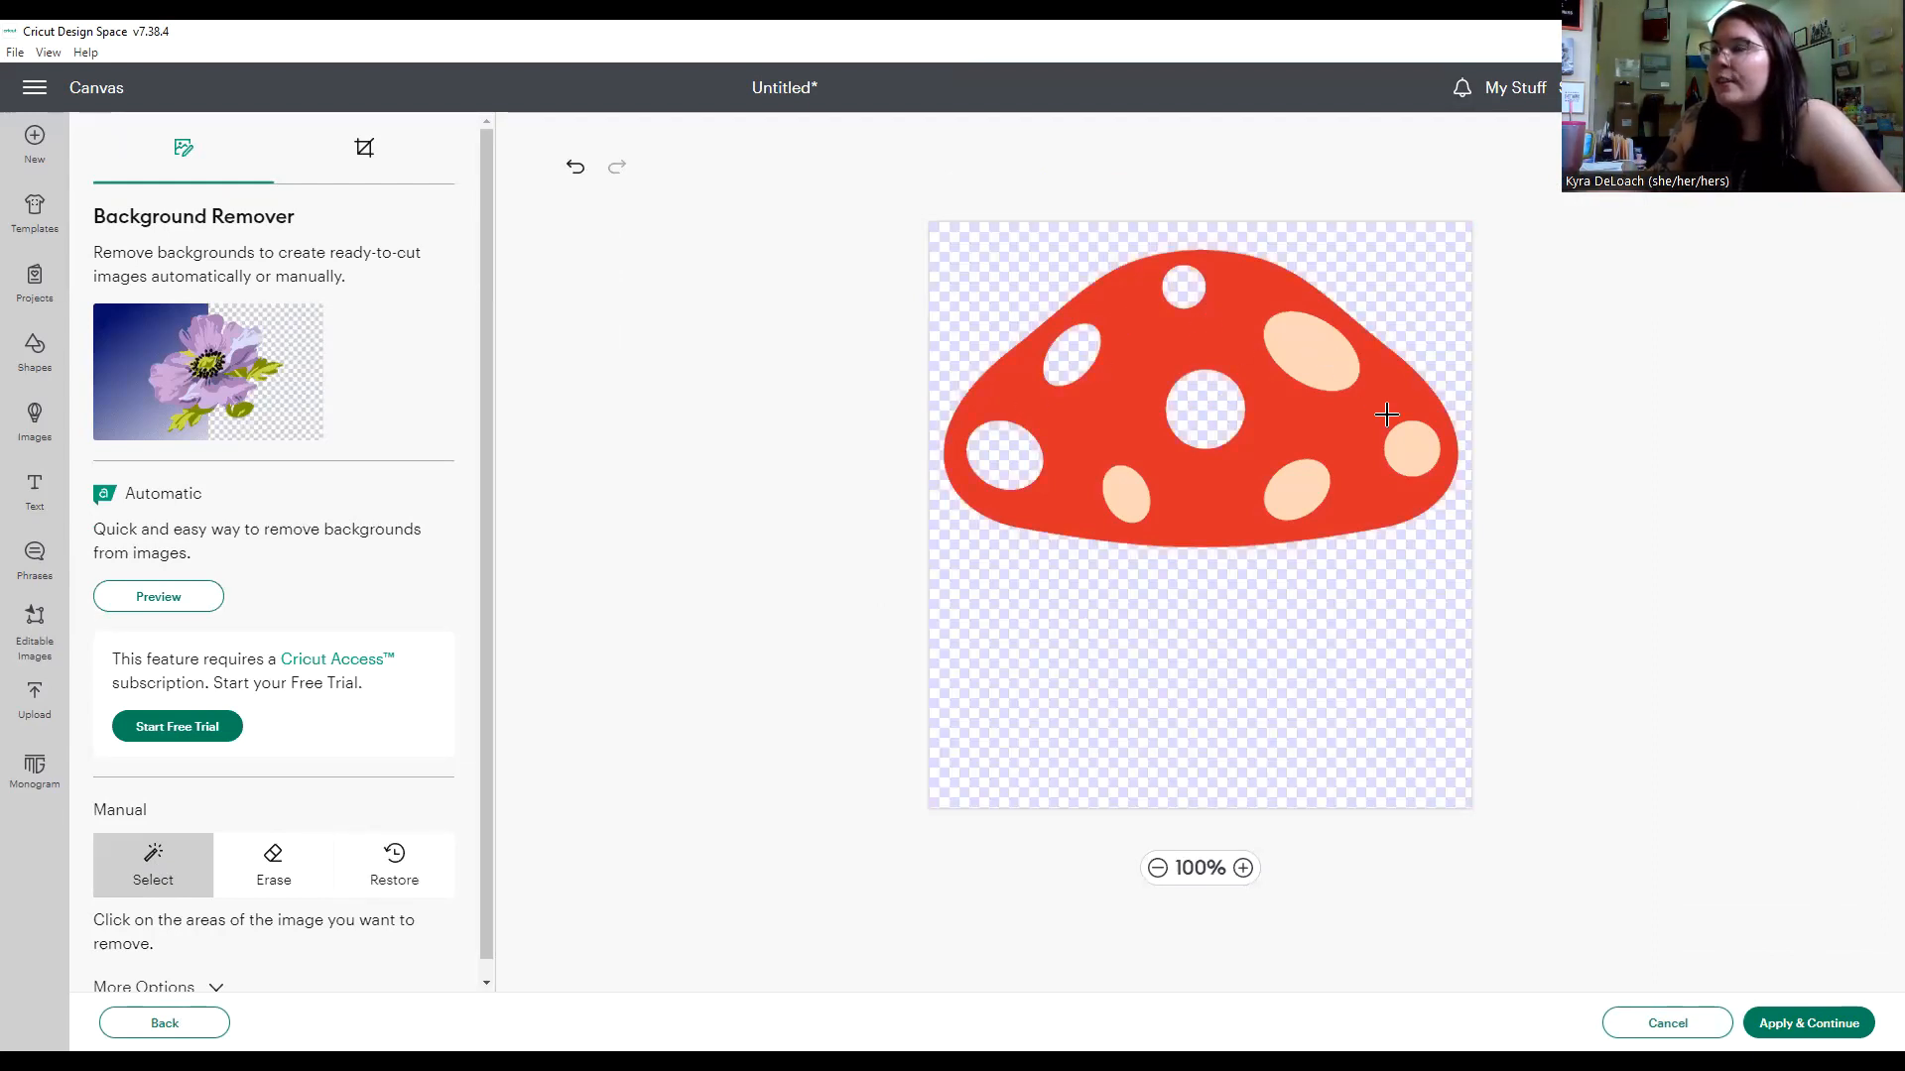
click(1409, 447)
click(1303, 489)
click(1126, 489)
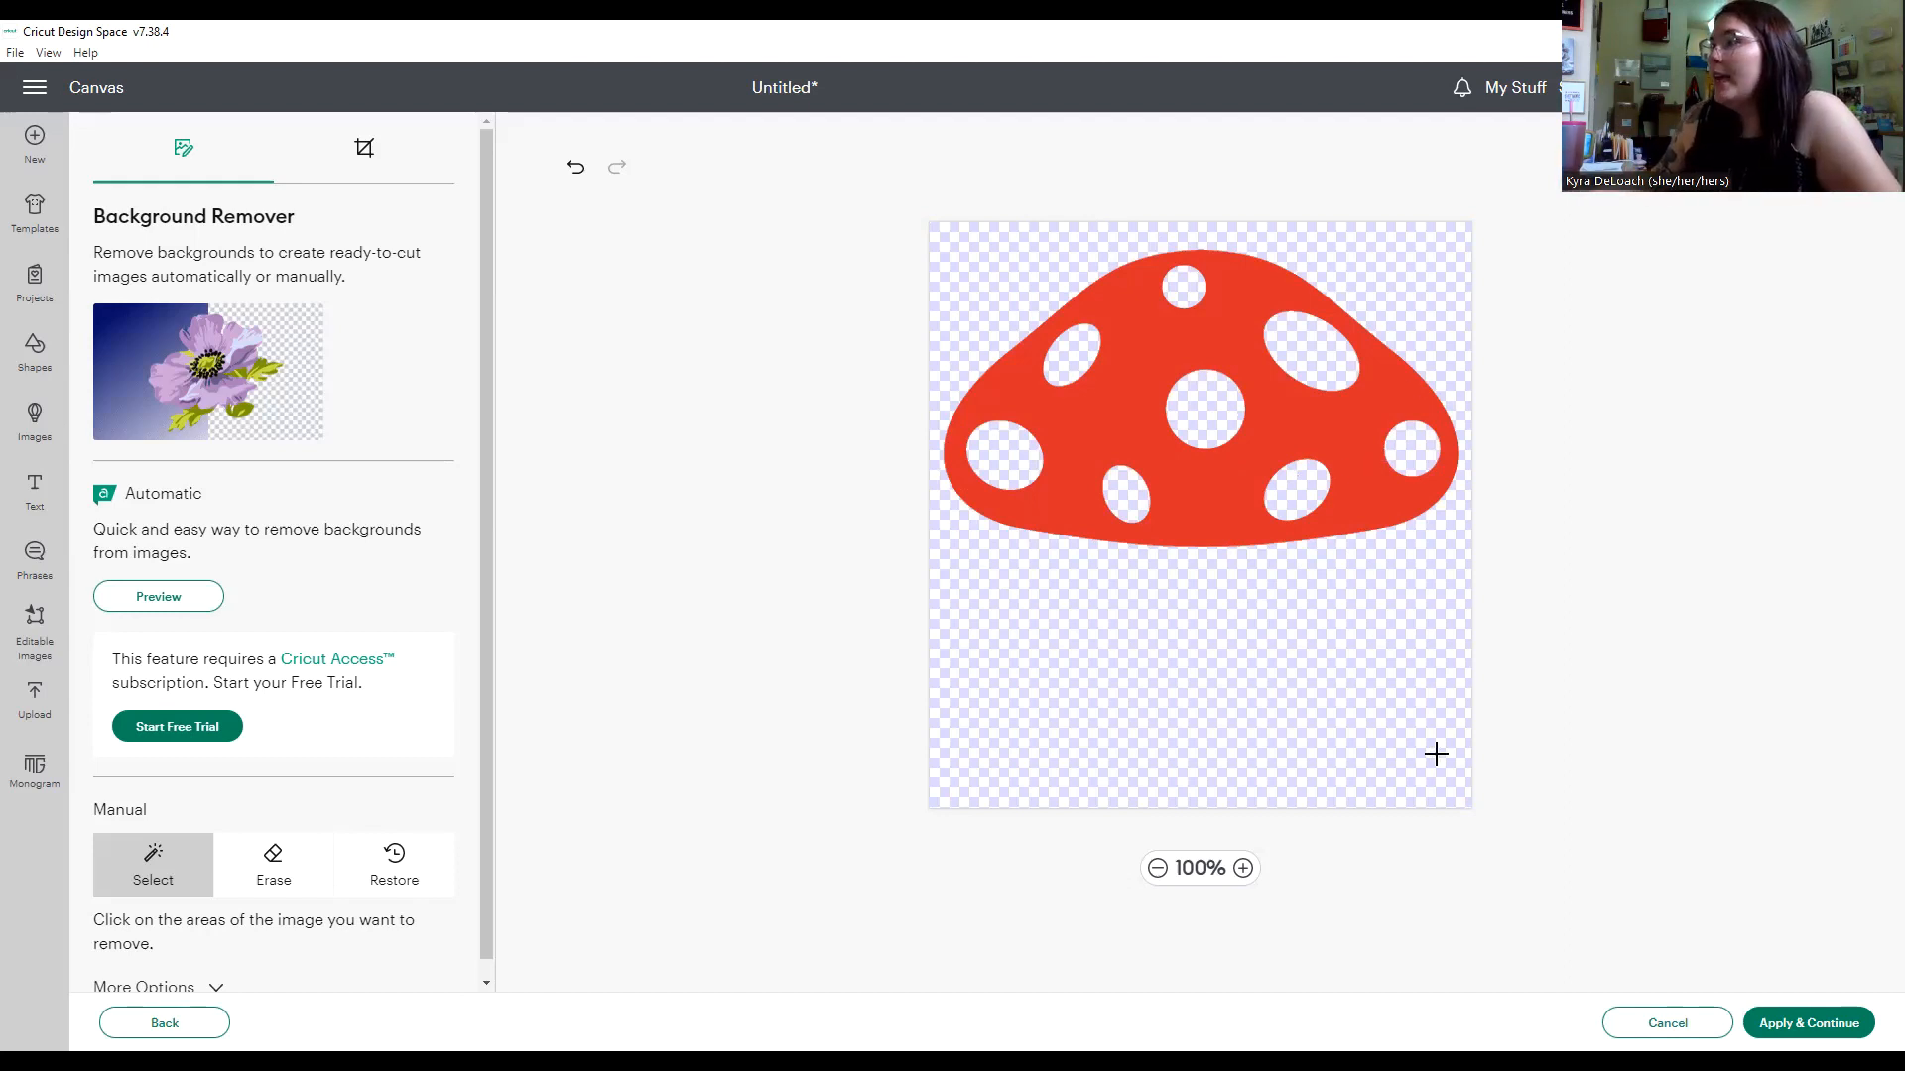
click(1734, 177)
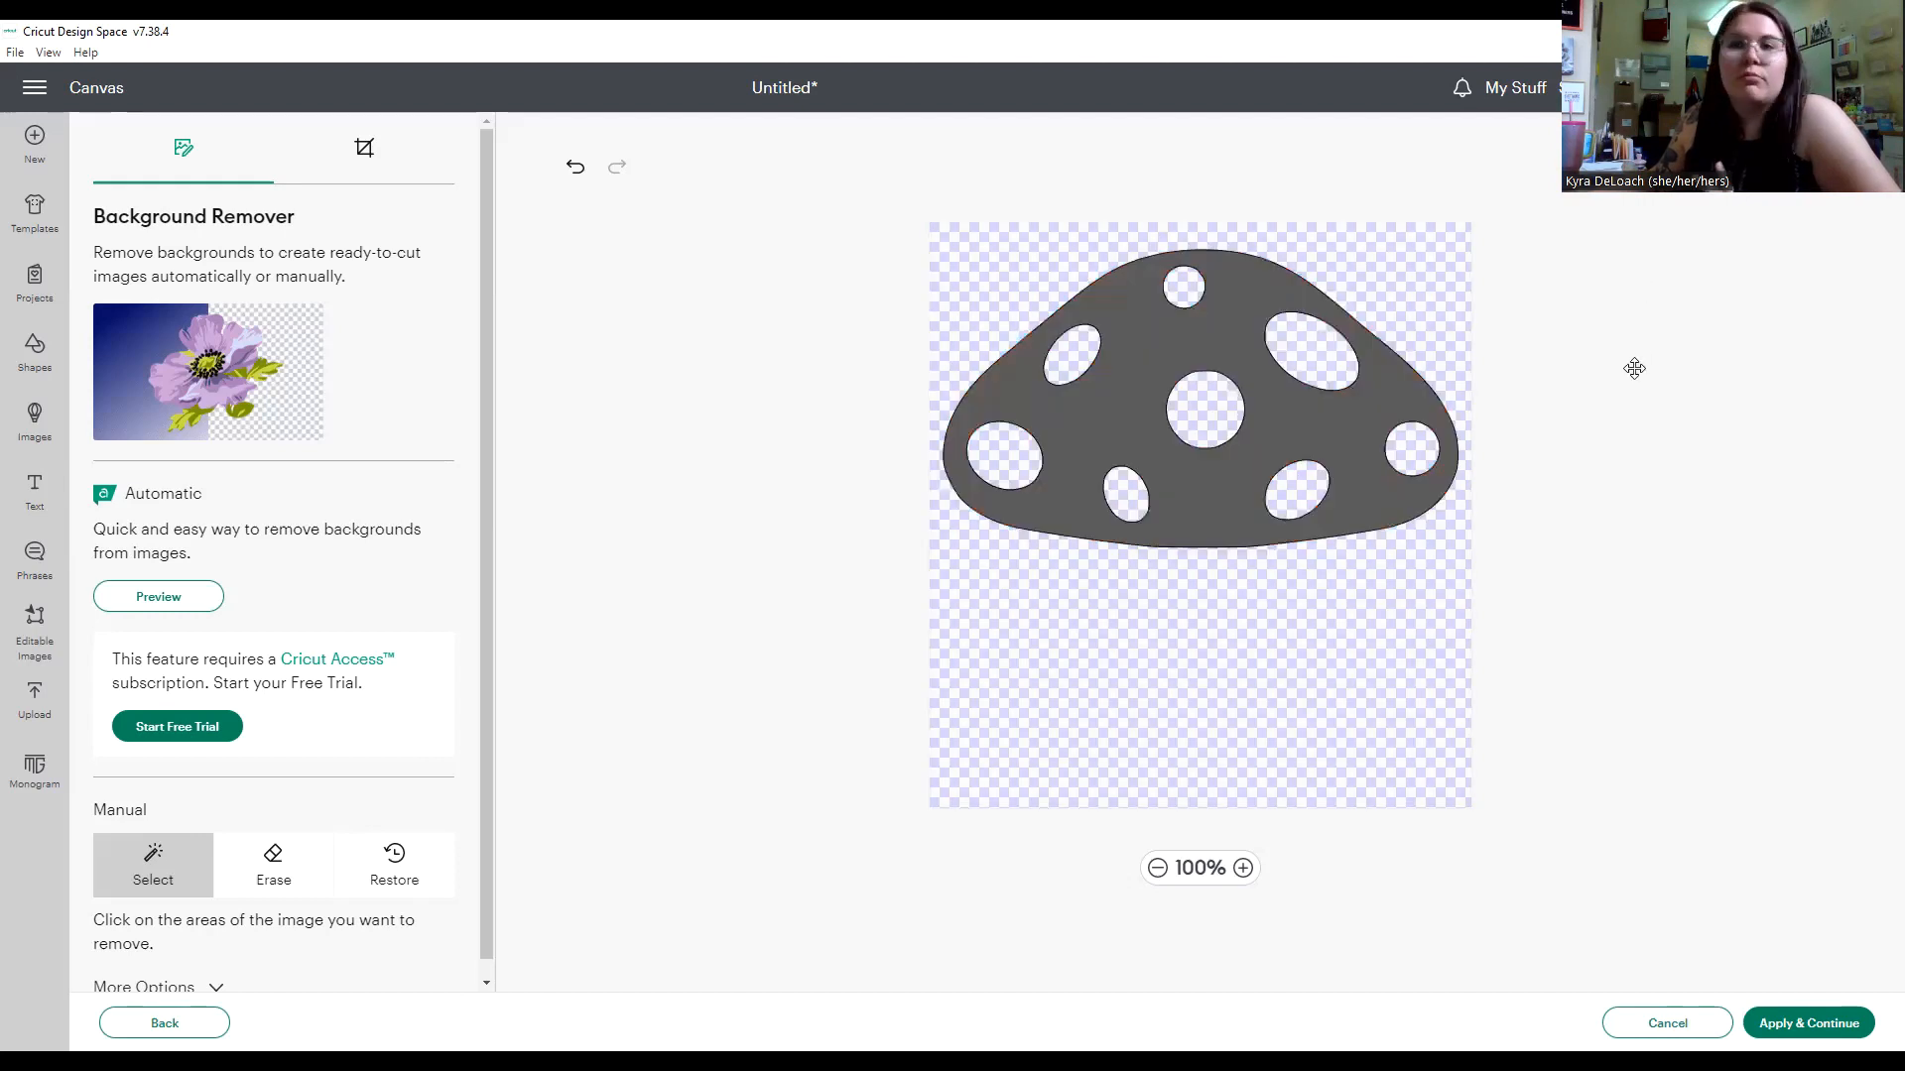
click(1800, 1022)
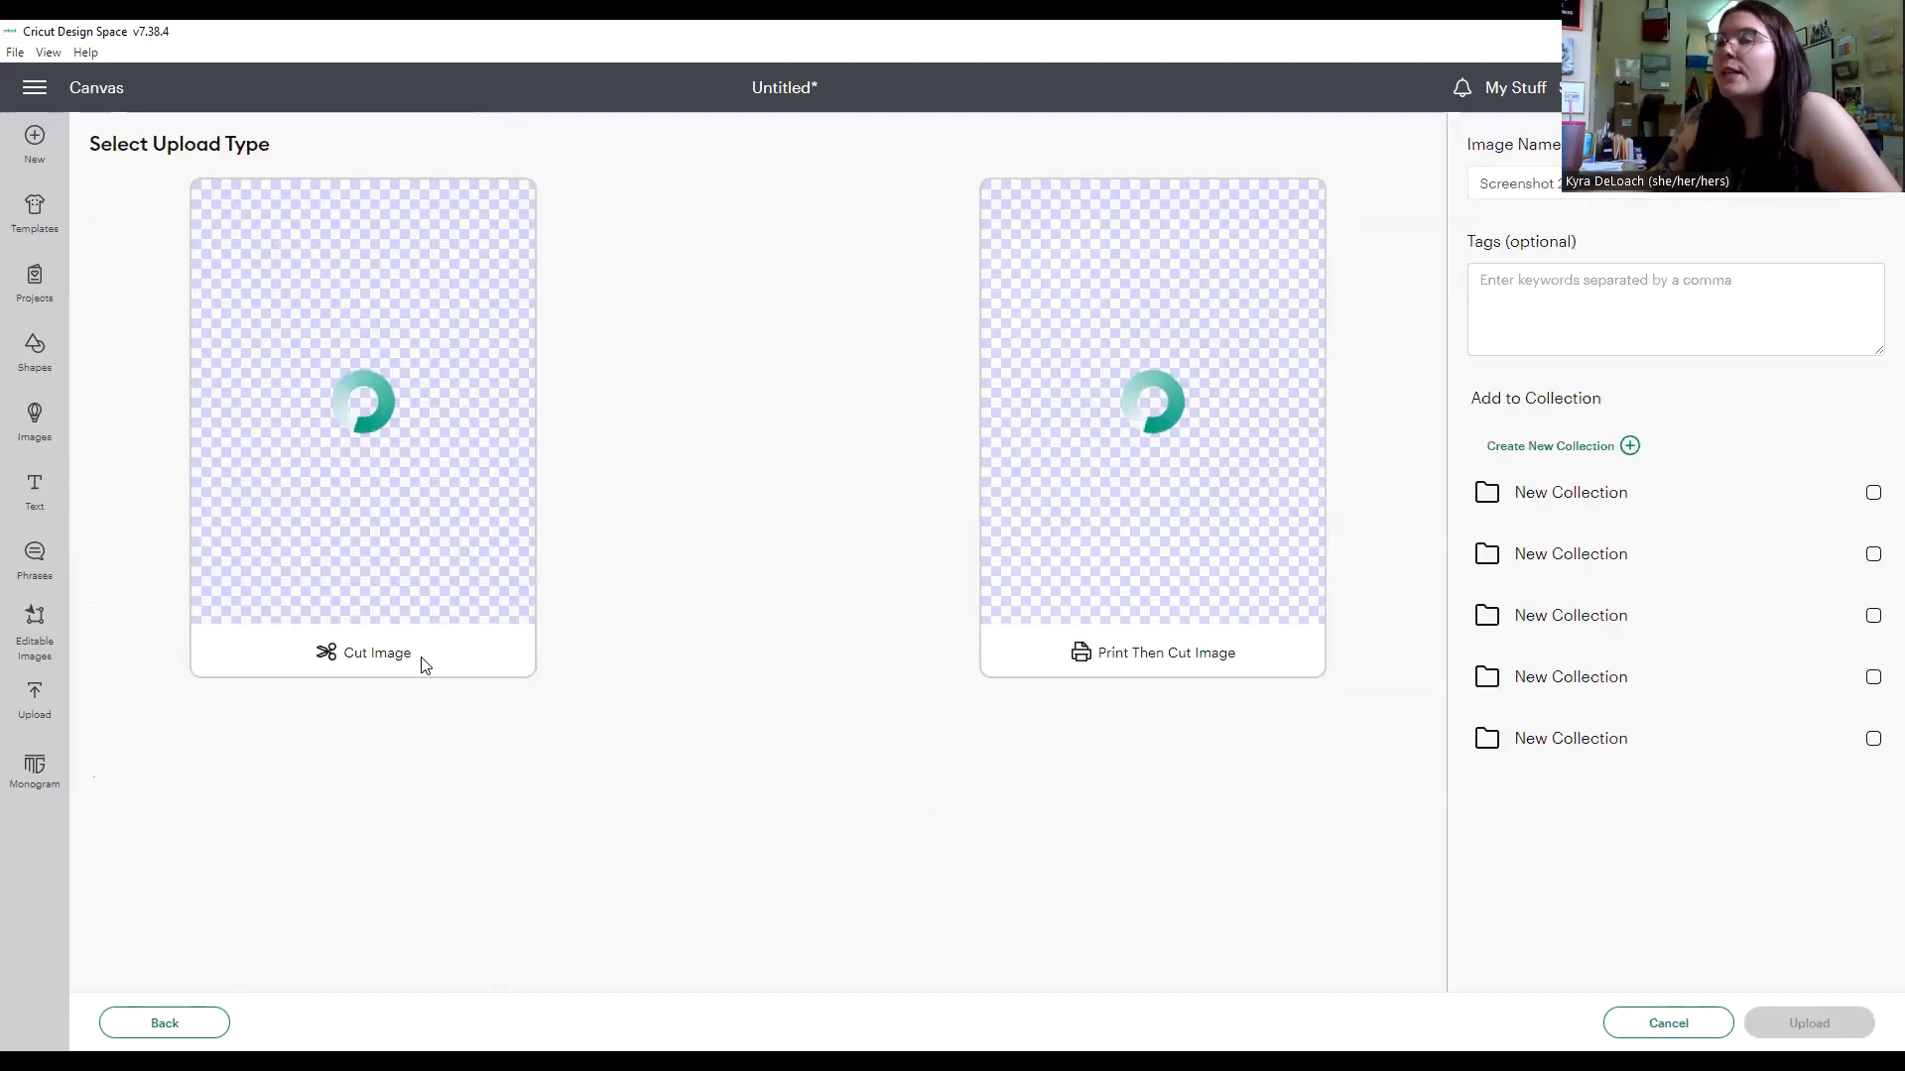
Upload the spotted cap as a Cut Image named "mushroomcap".
click(404, 446)
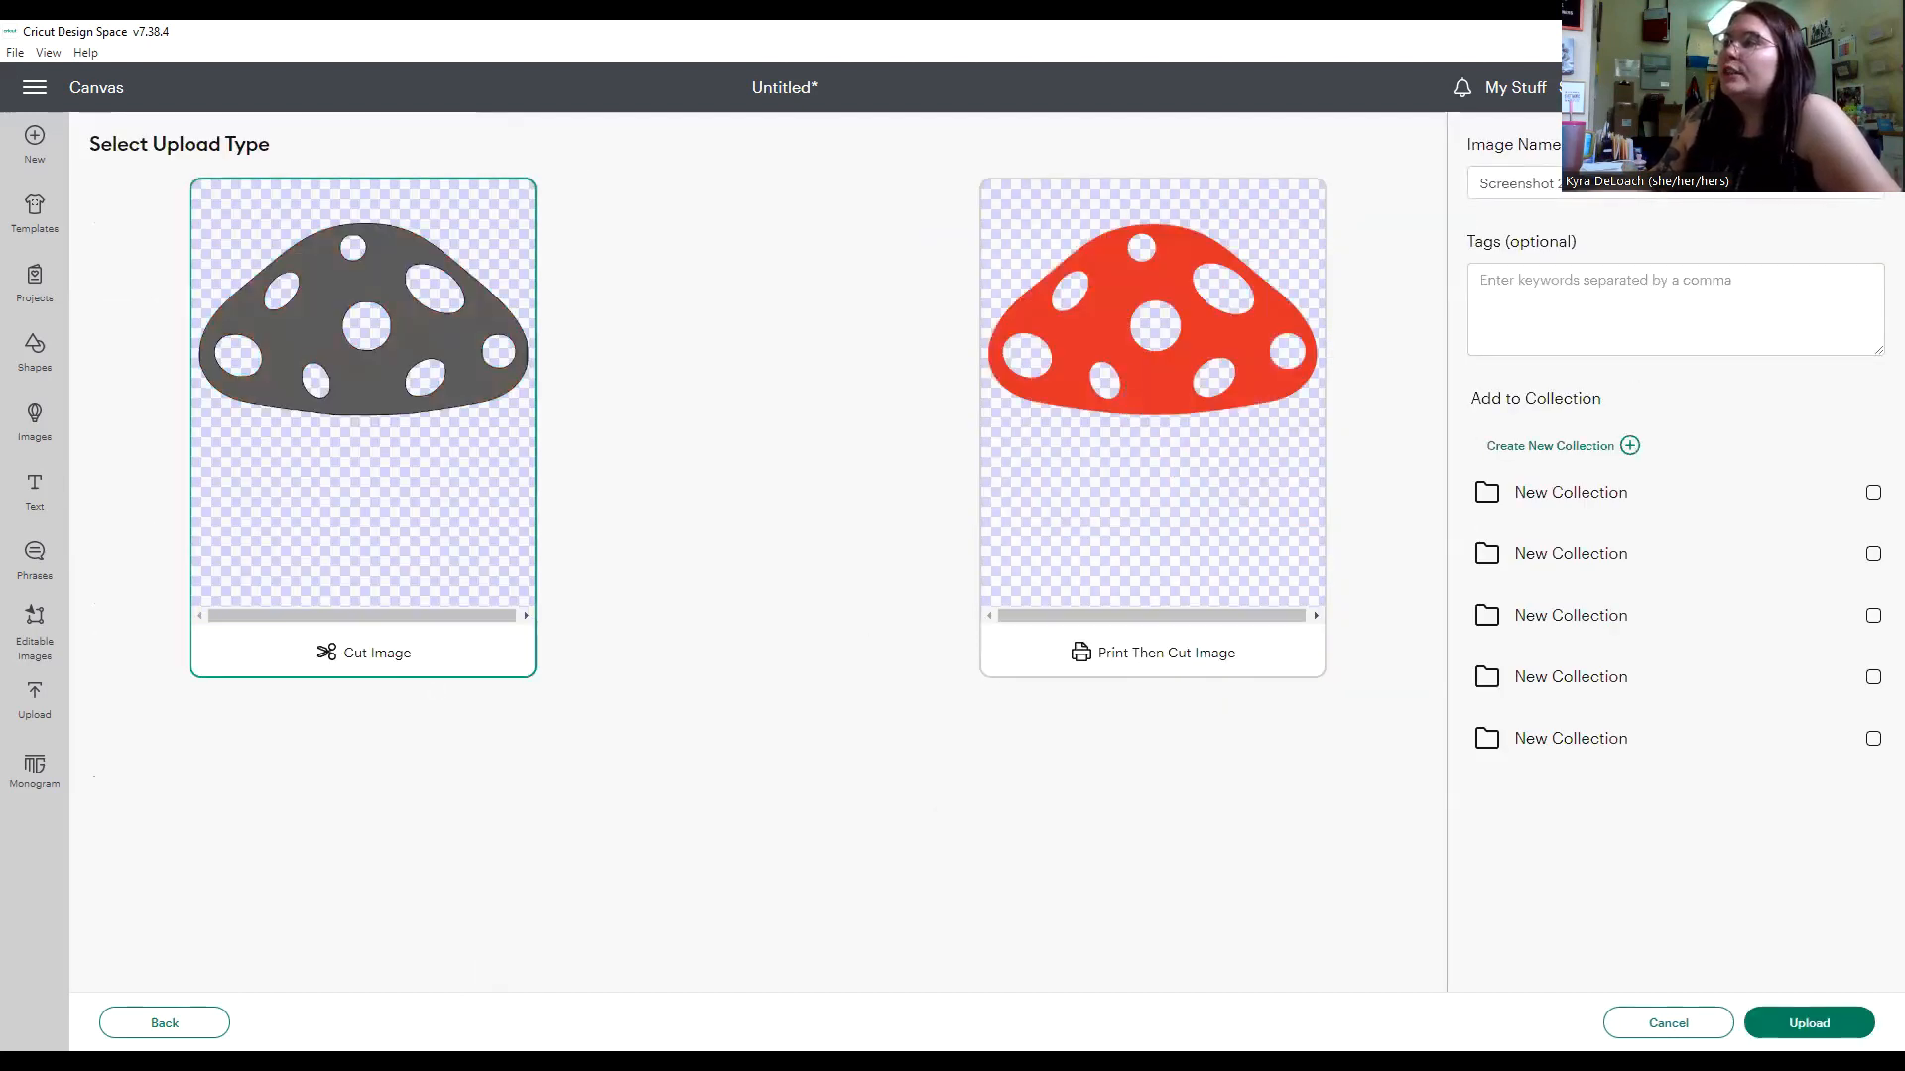
click(1676, 182)
text(mushroomca)
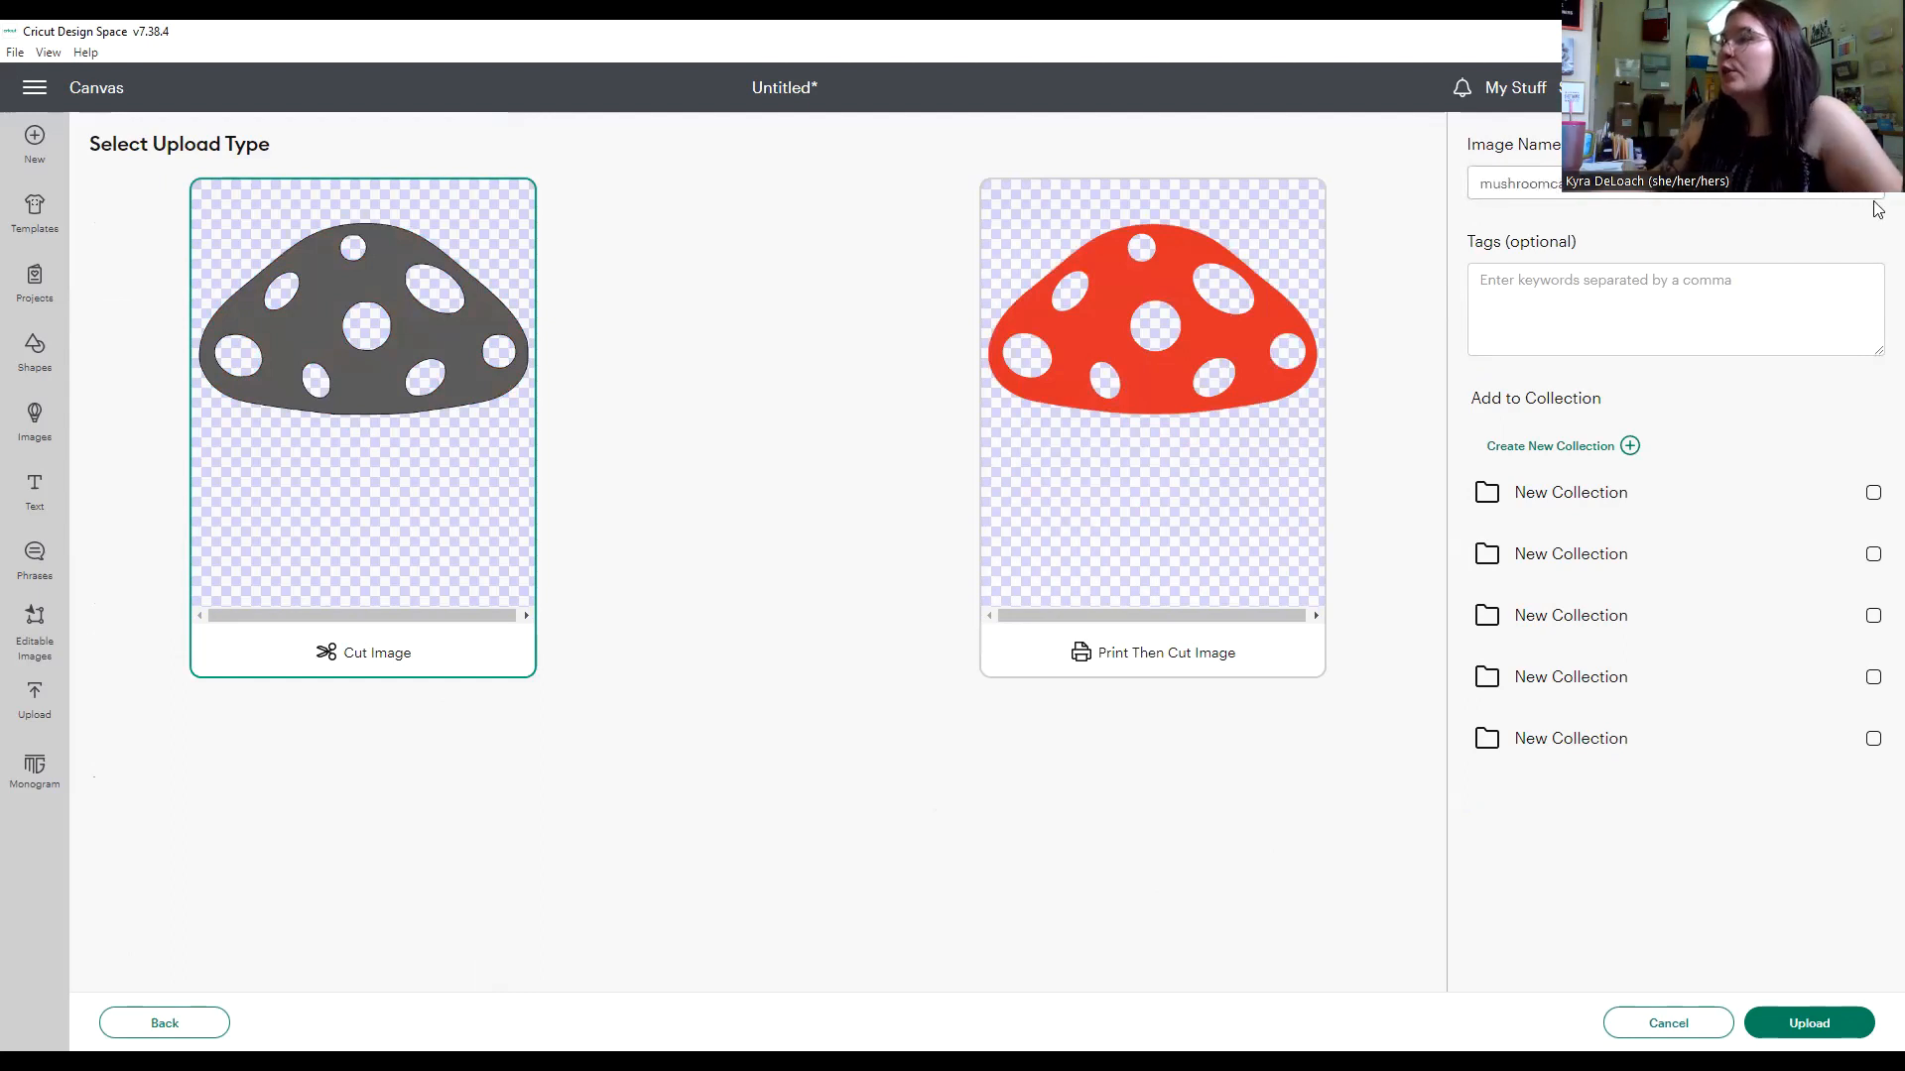
click(1801, 1027)
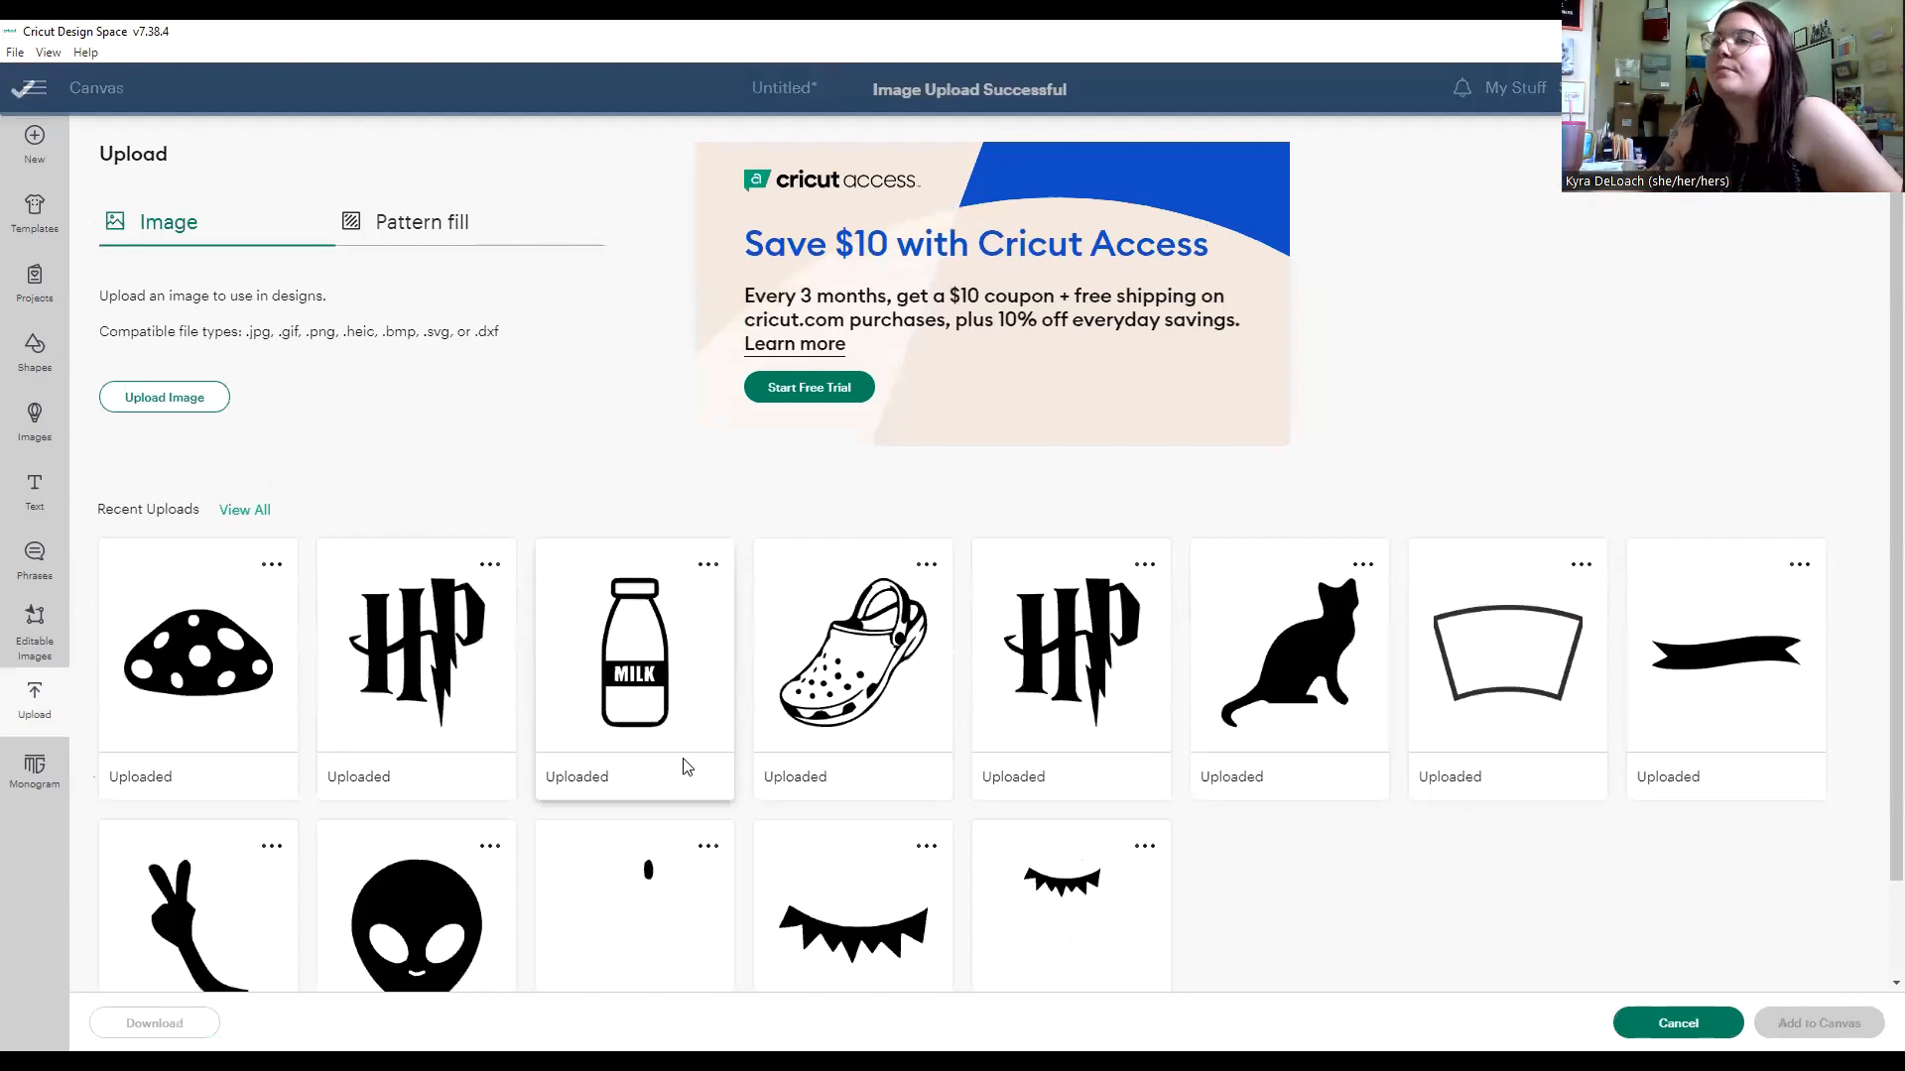
Add the uploaded mushroom cap to the canvas and place it to the right of the mushroom base.
click(224, 660)
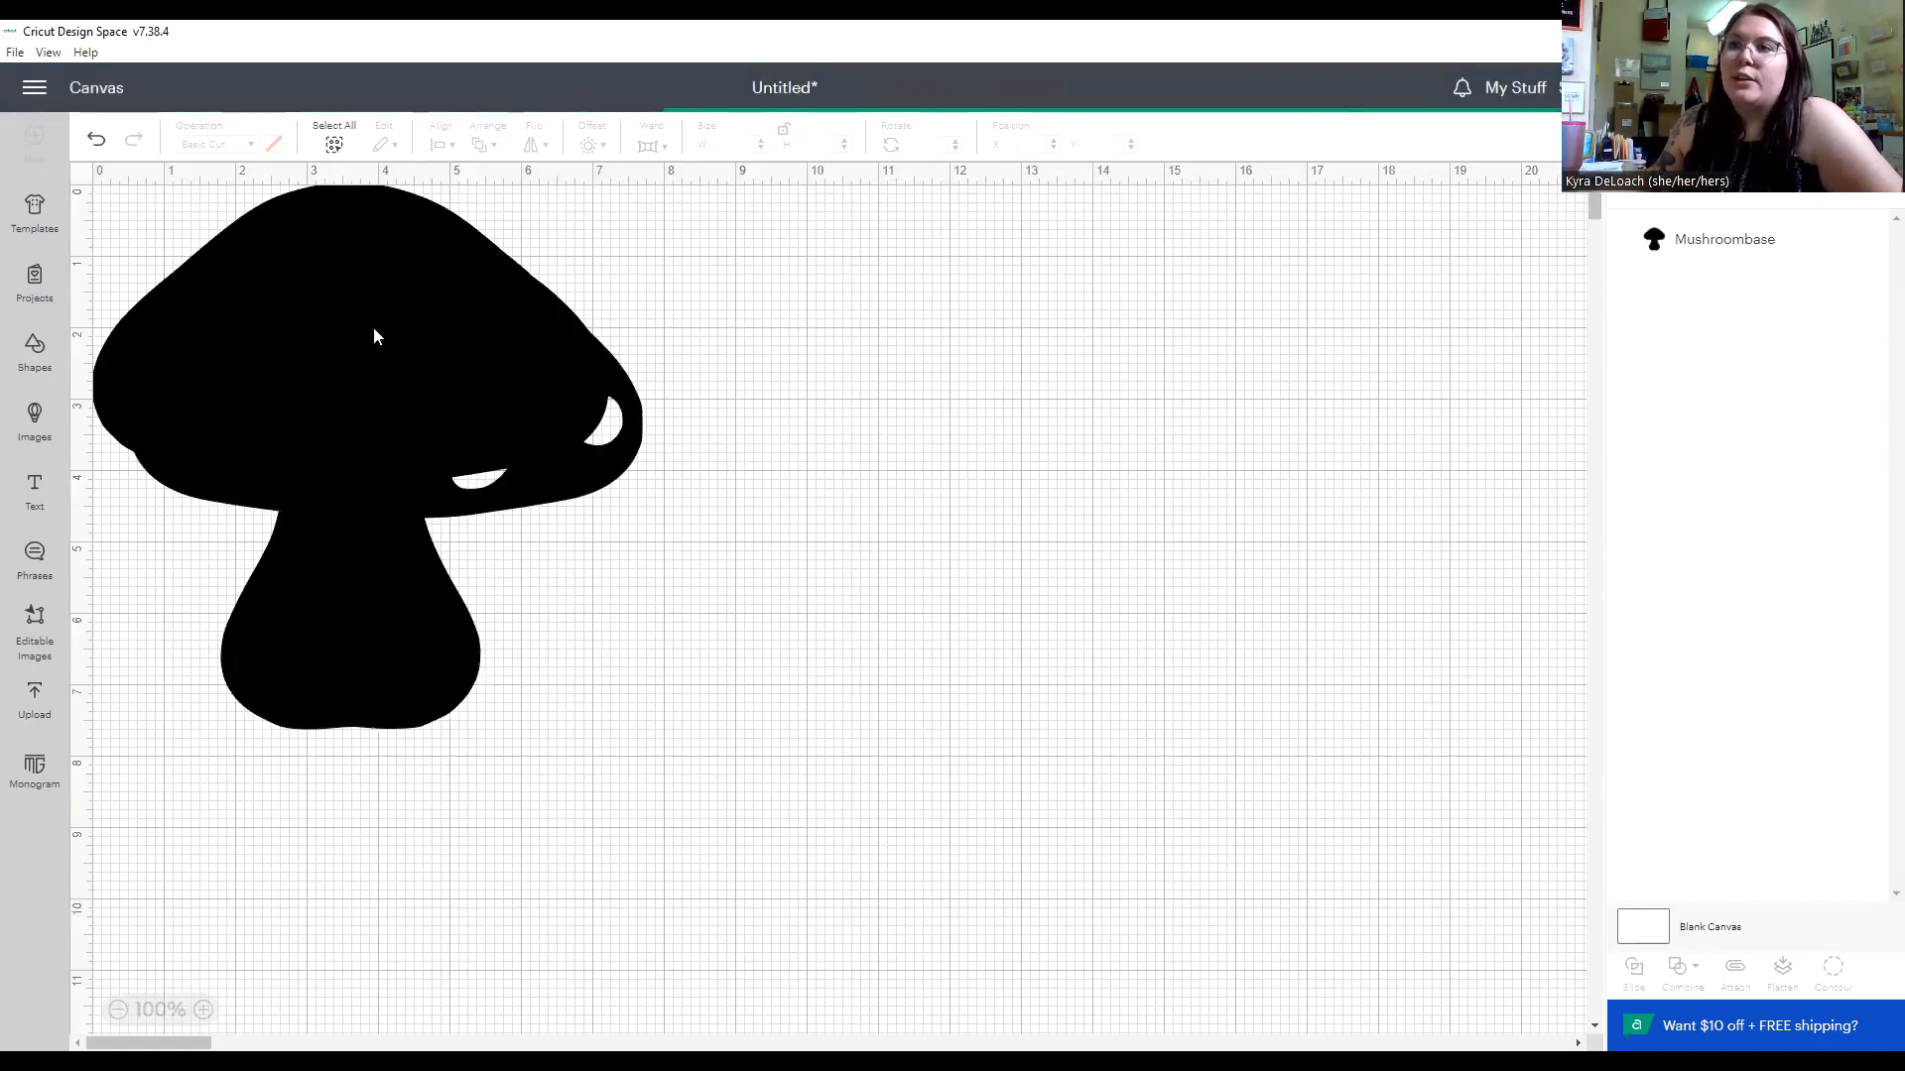
drag(408, 389, 916, 409)
click(956, 557)
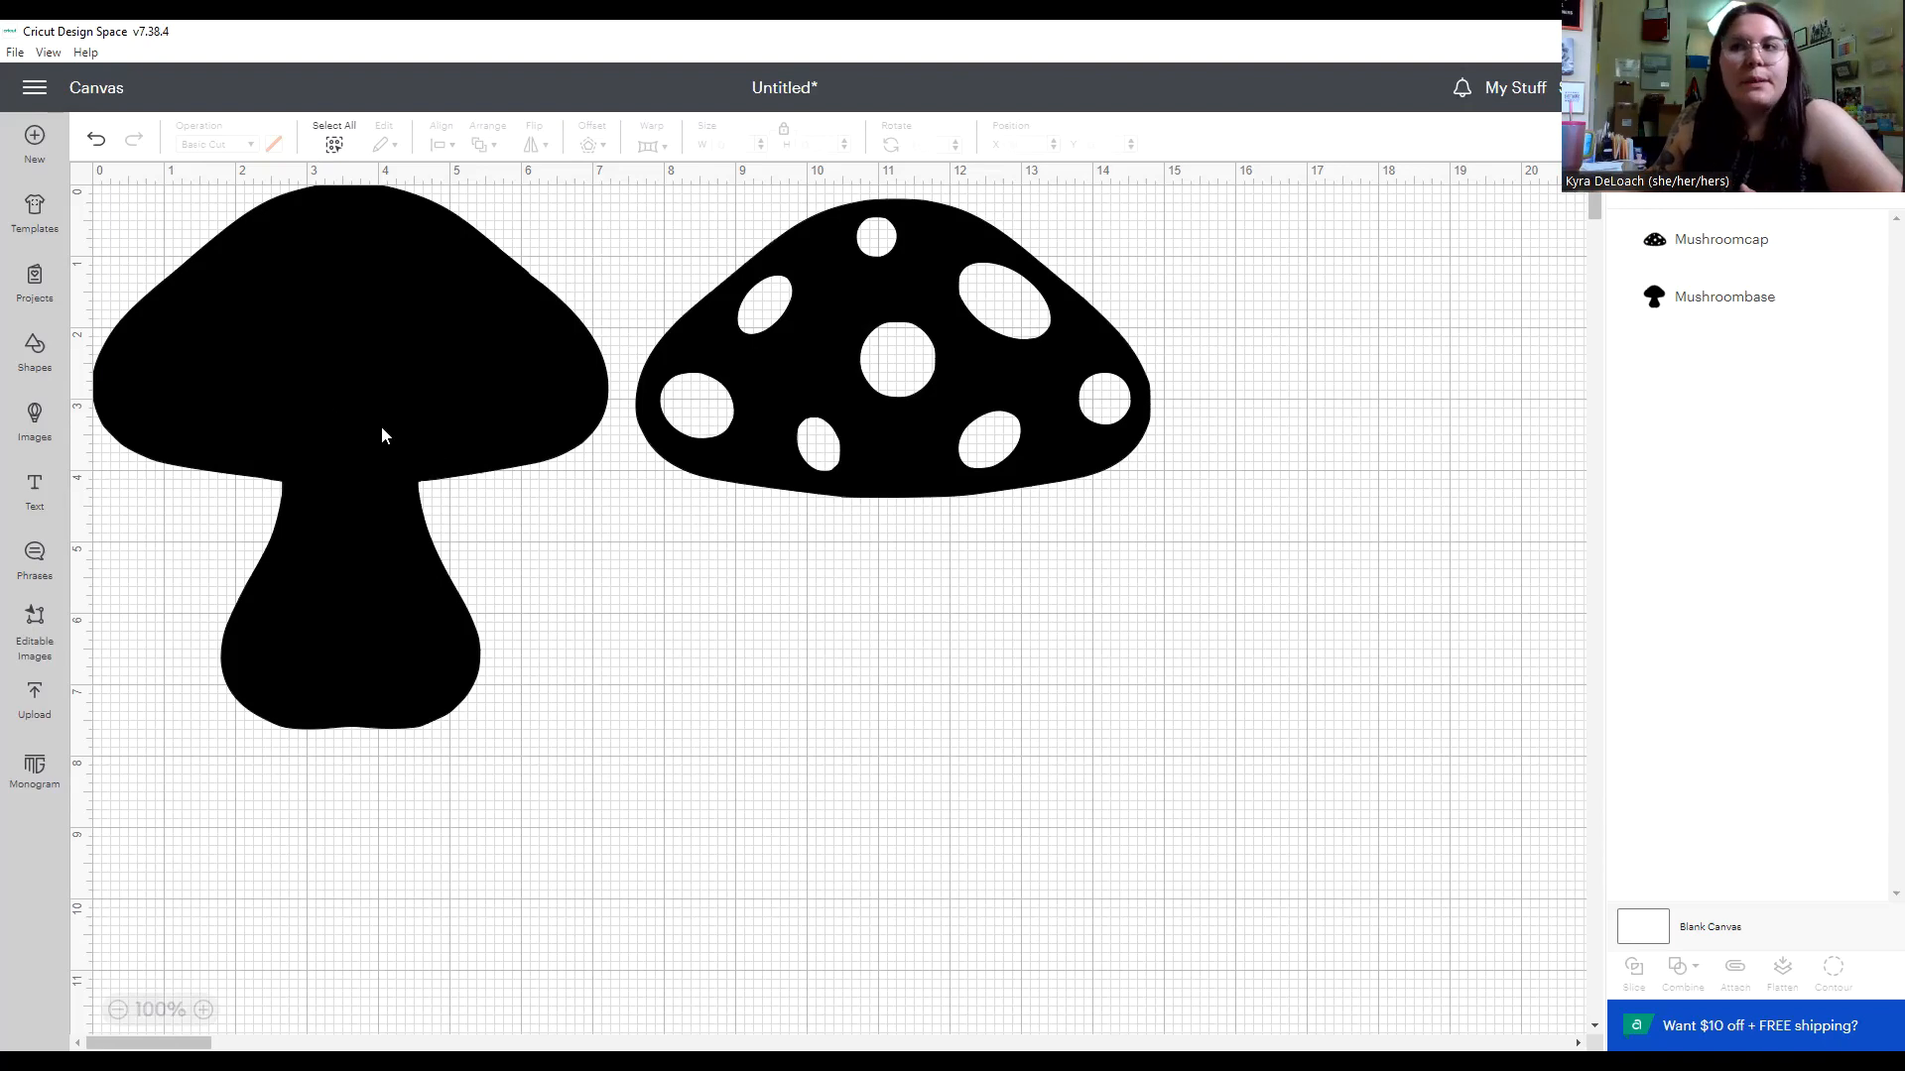
Set the material colour of the mushroom base to white and of the mushroom cap to red.
click(327, 415)
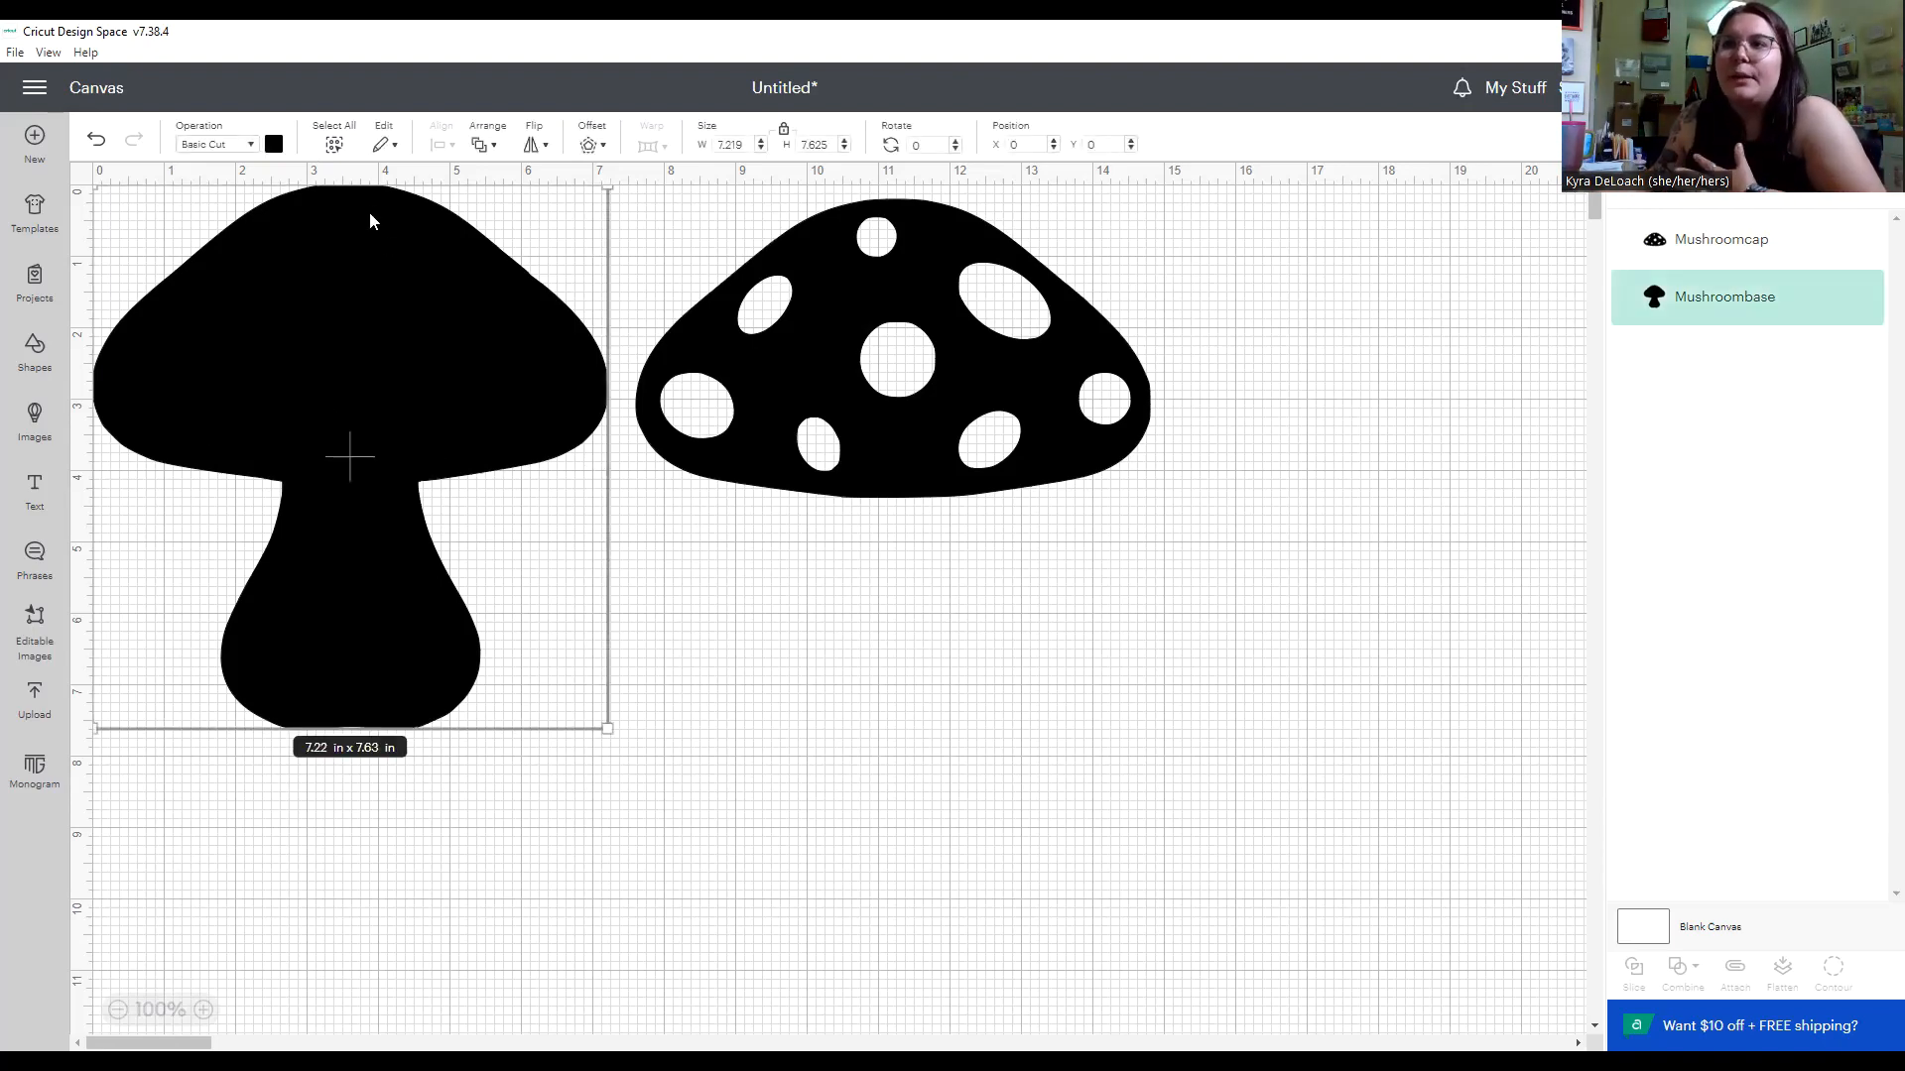
click(275, 146)
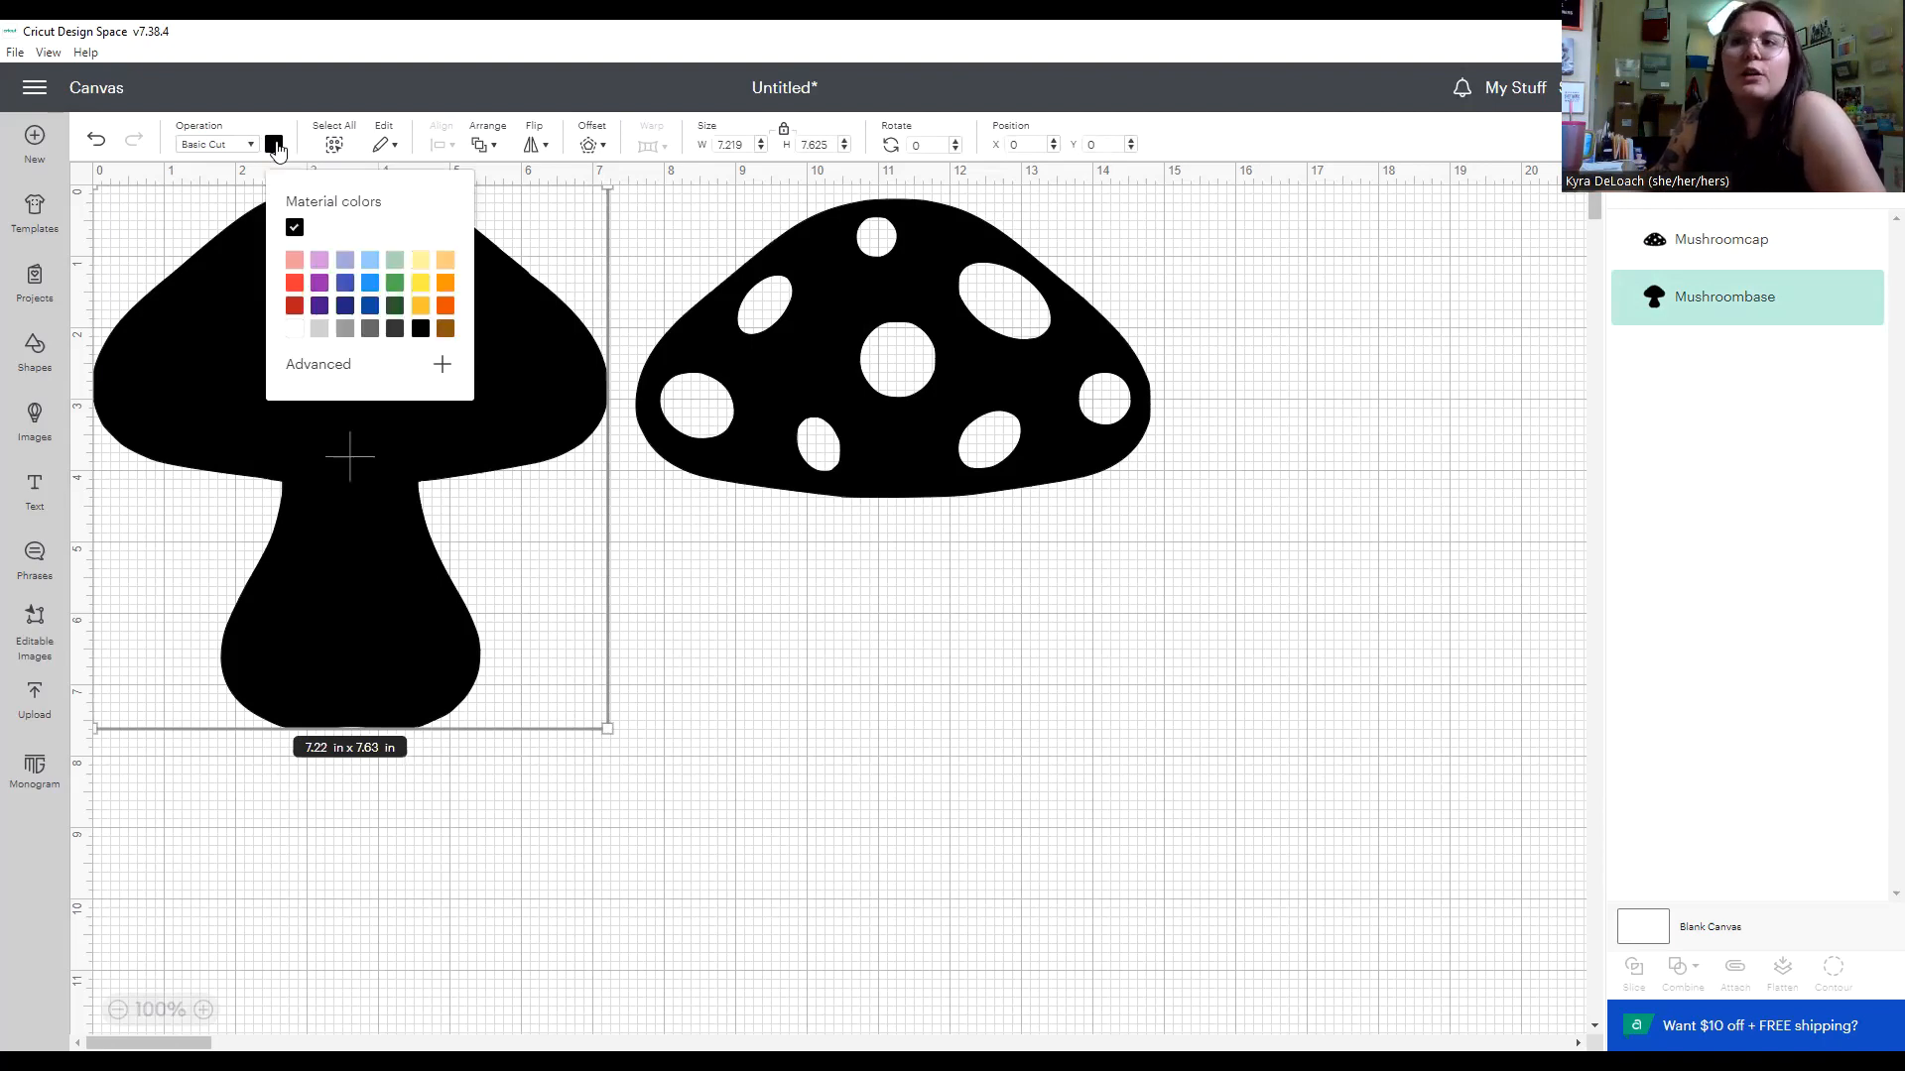
click(294, 328)
click(812, 385)
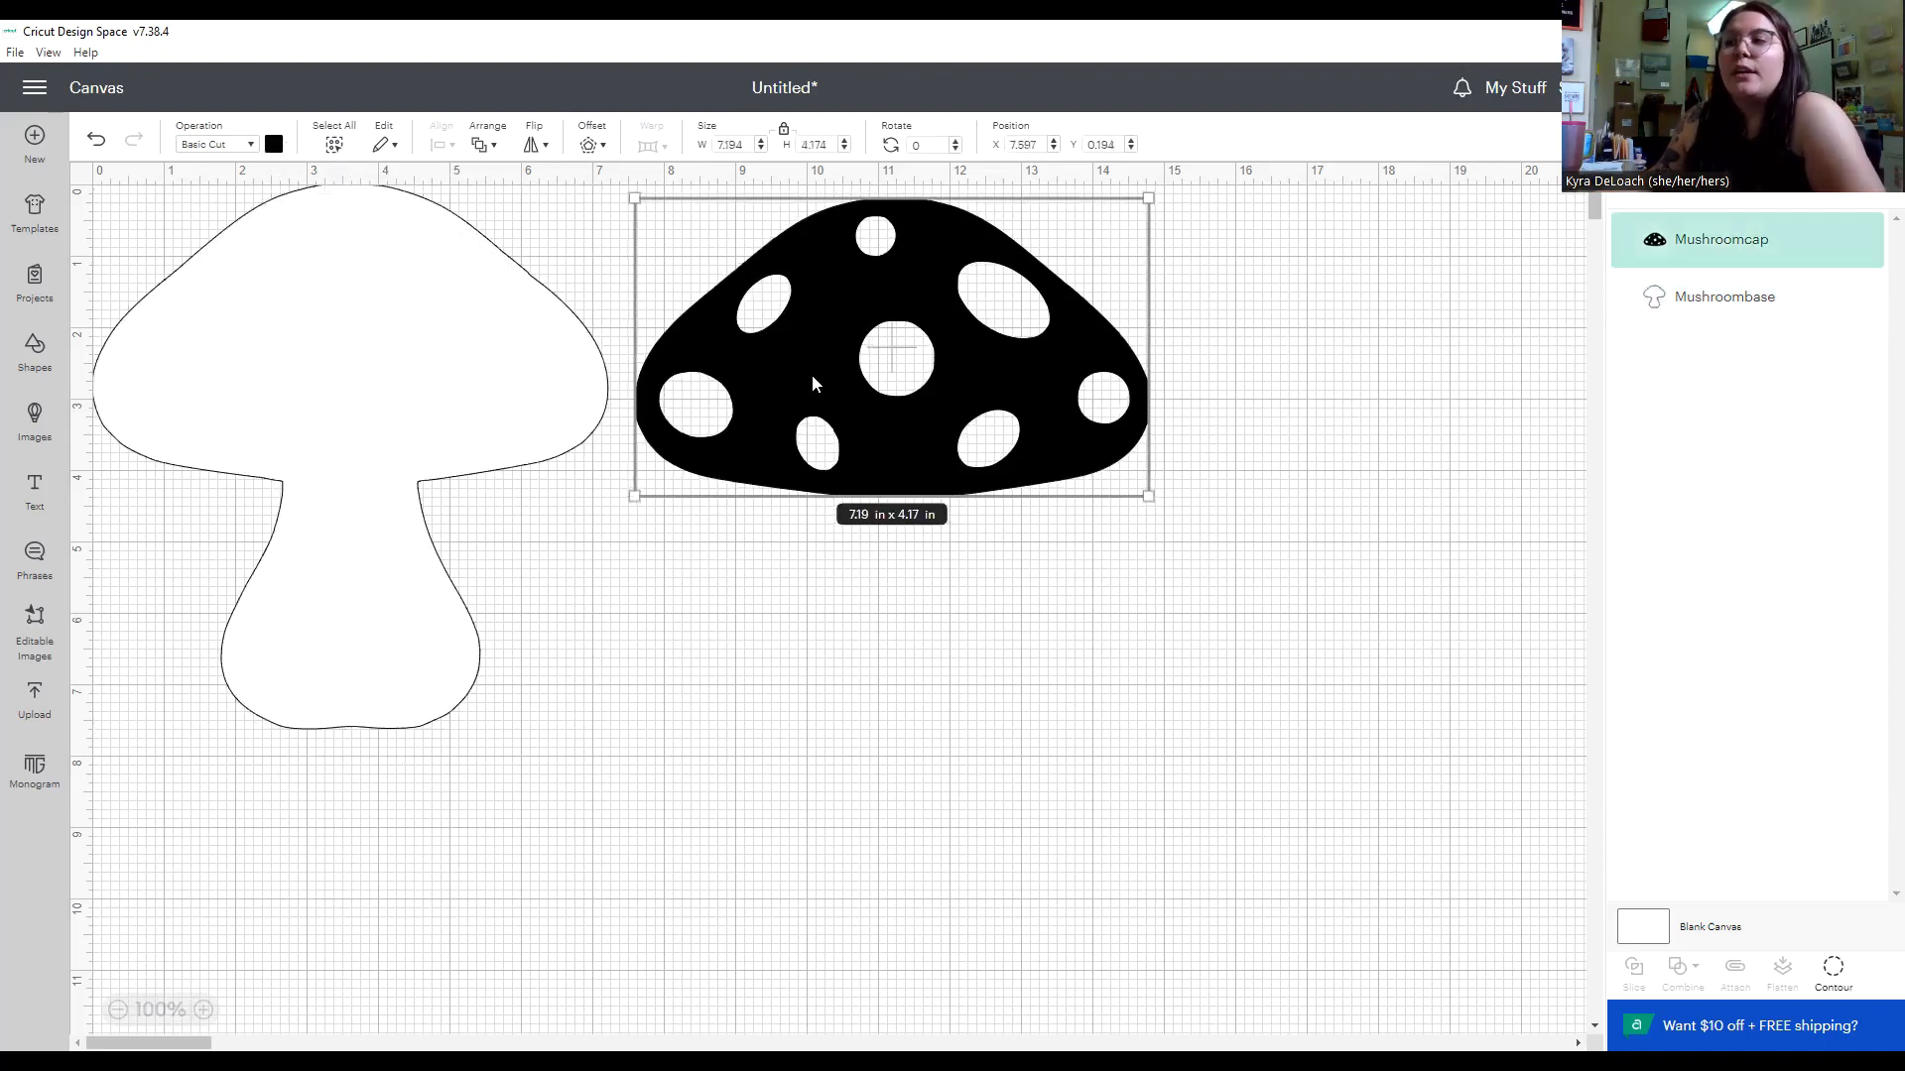
click(274, 146)
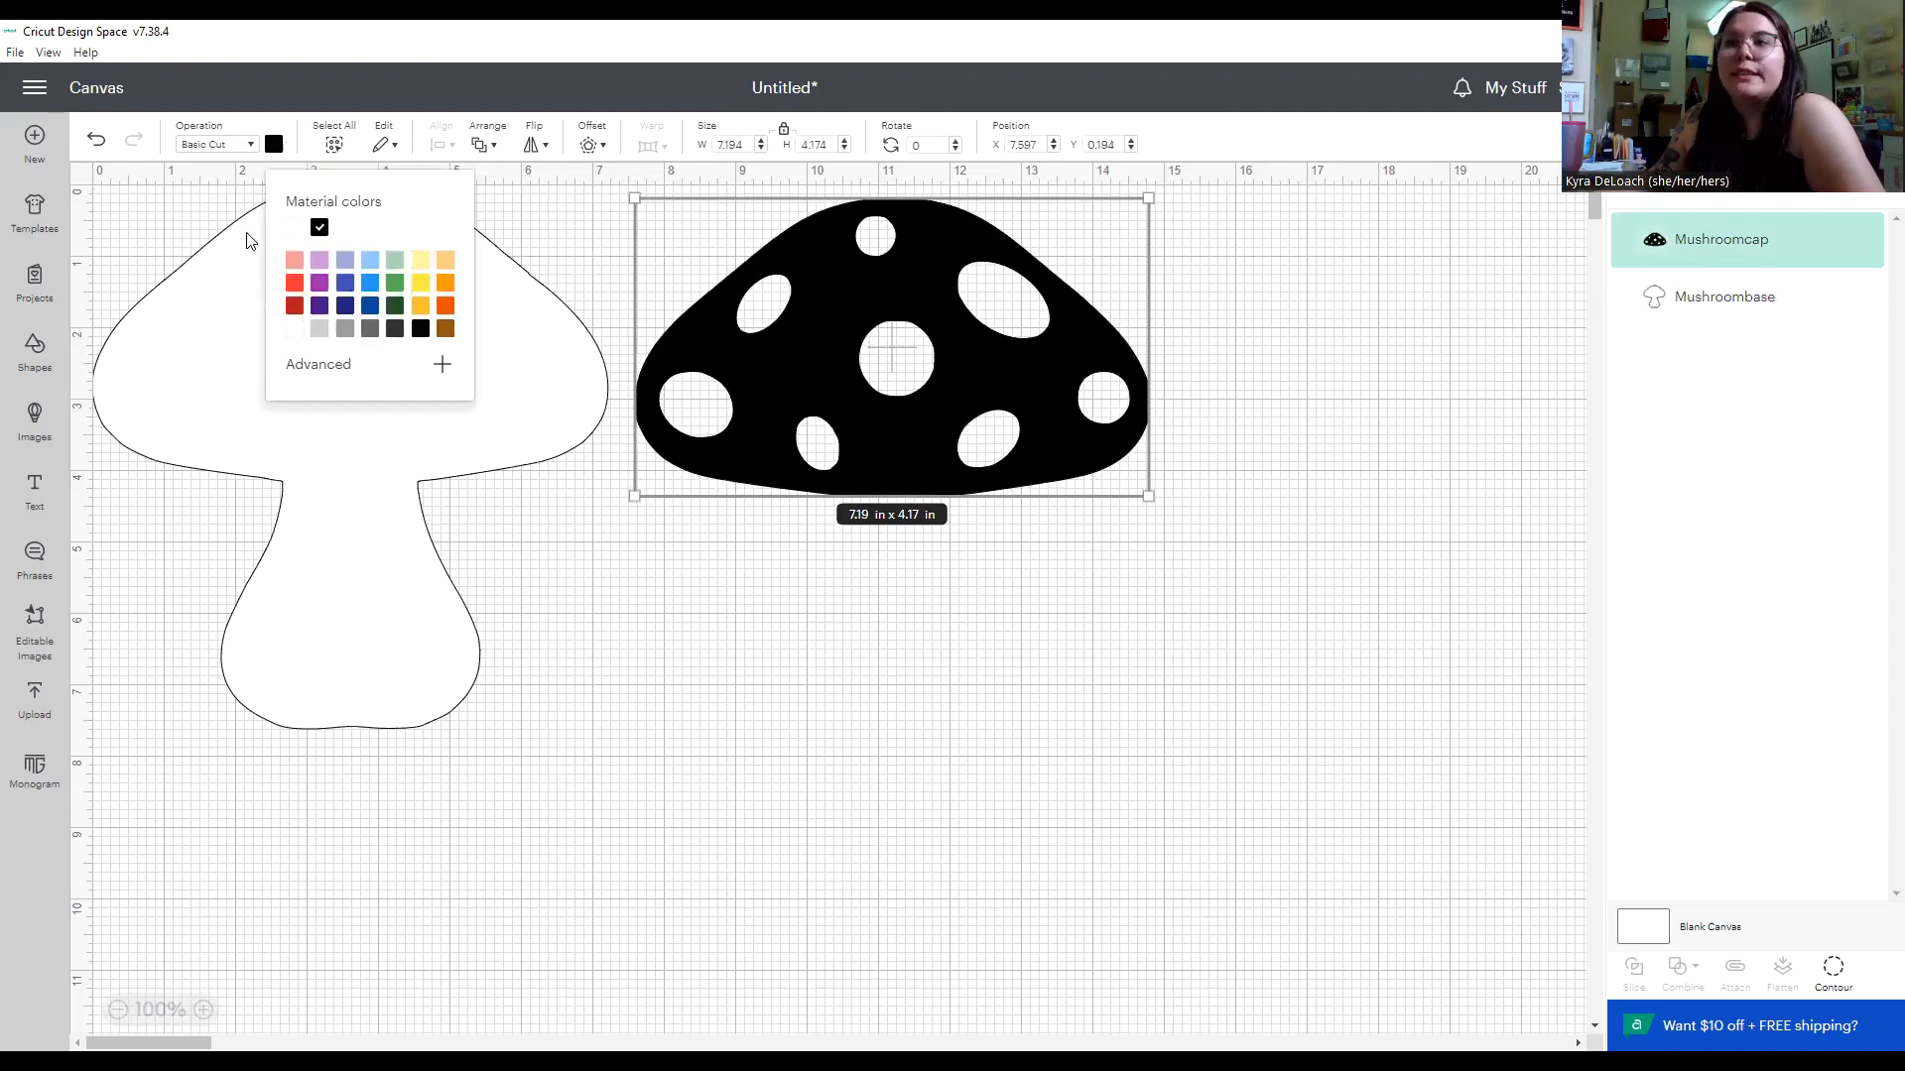
click(296, 296)
click(721, 643)
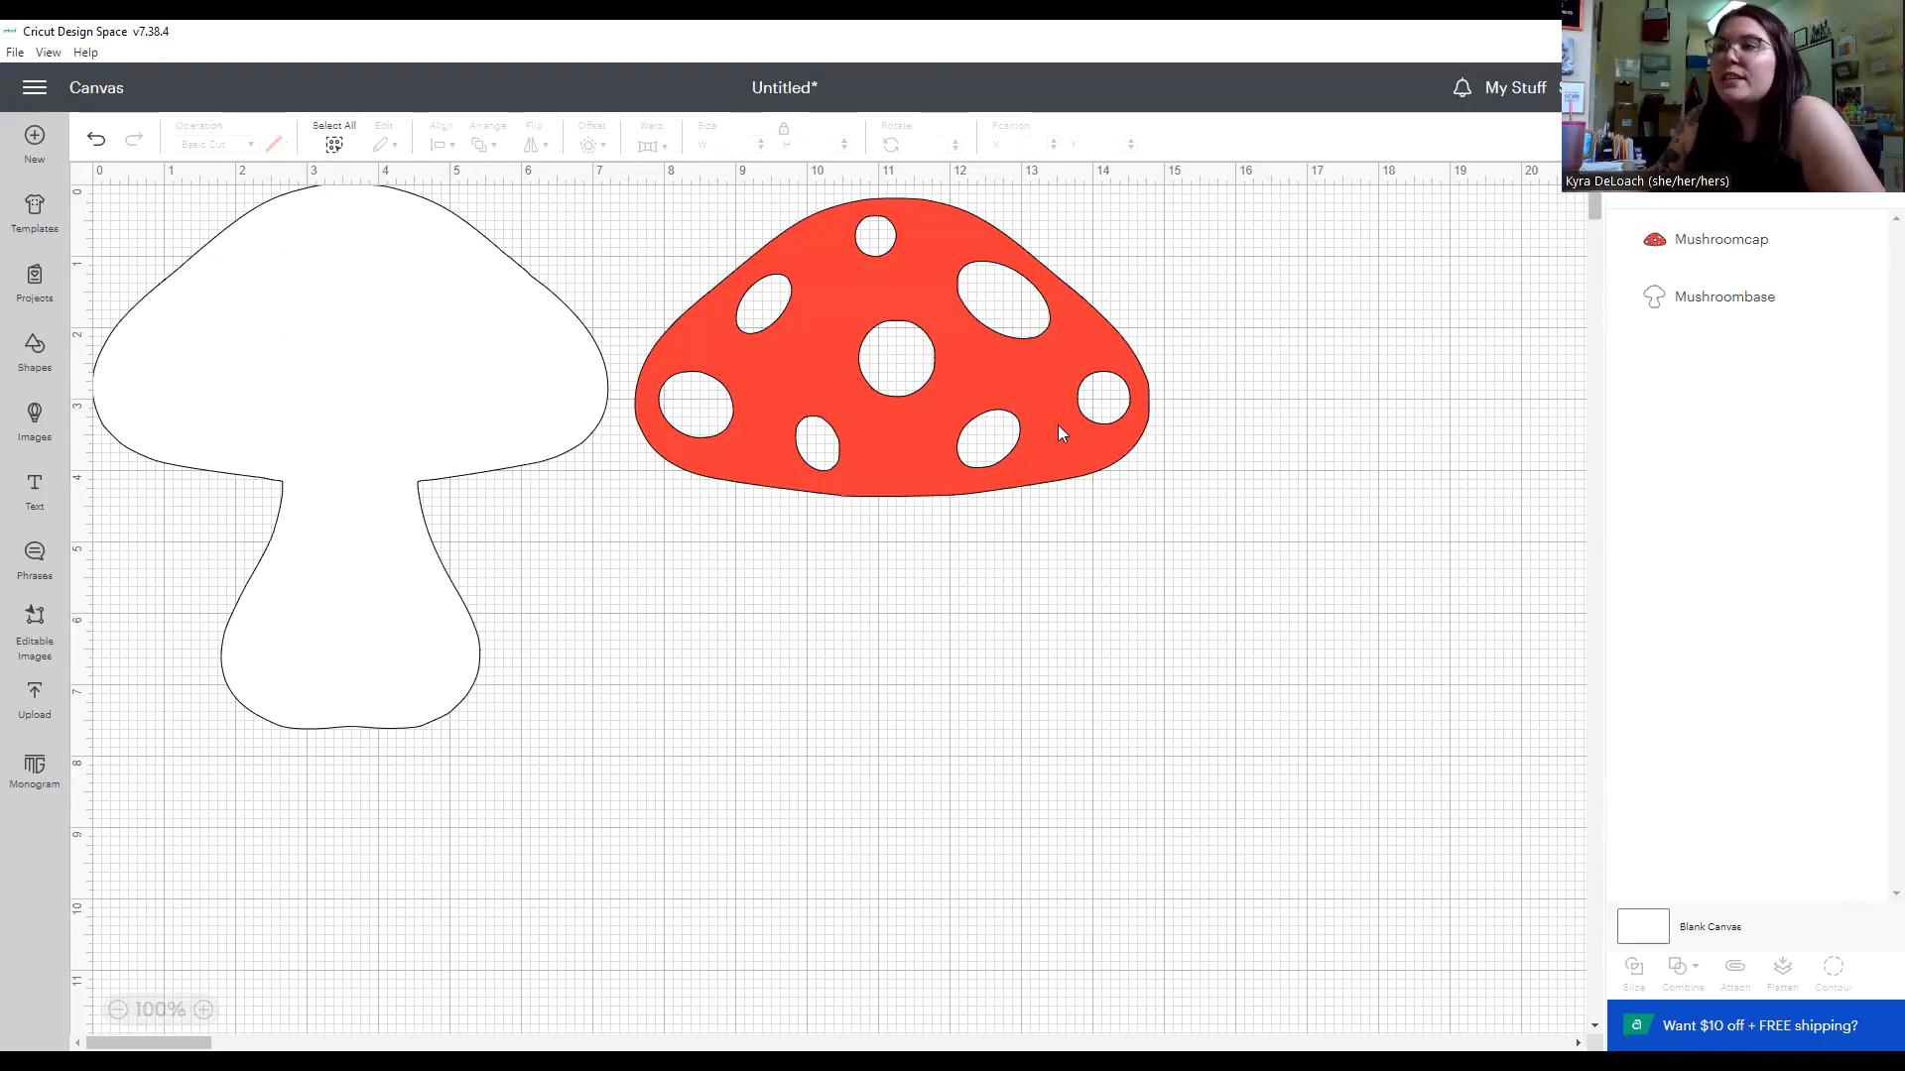
Move the red cap onto the upper part of the mushroom base, at position X 0, Y 0.
drag(1044, 377, 494, 315)
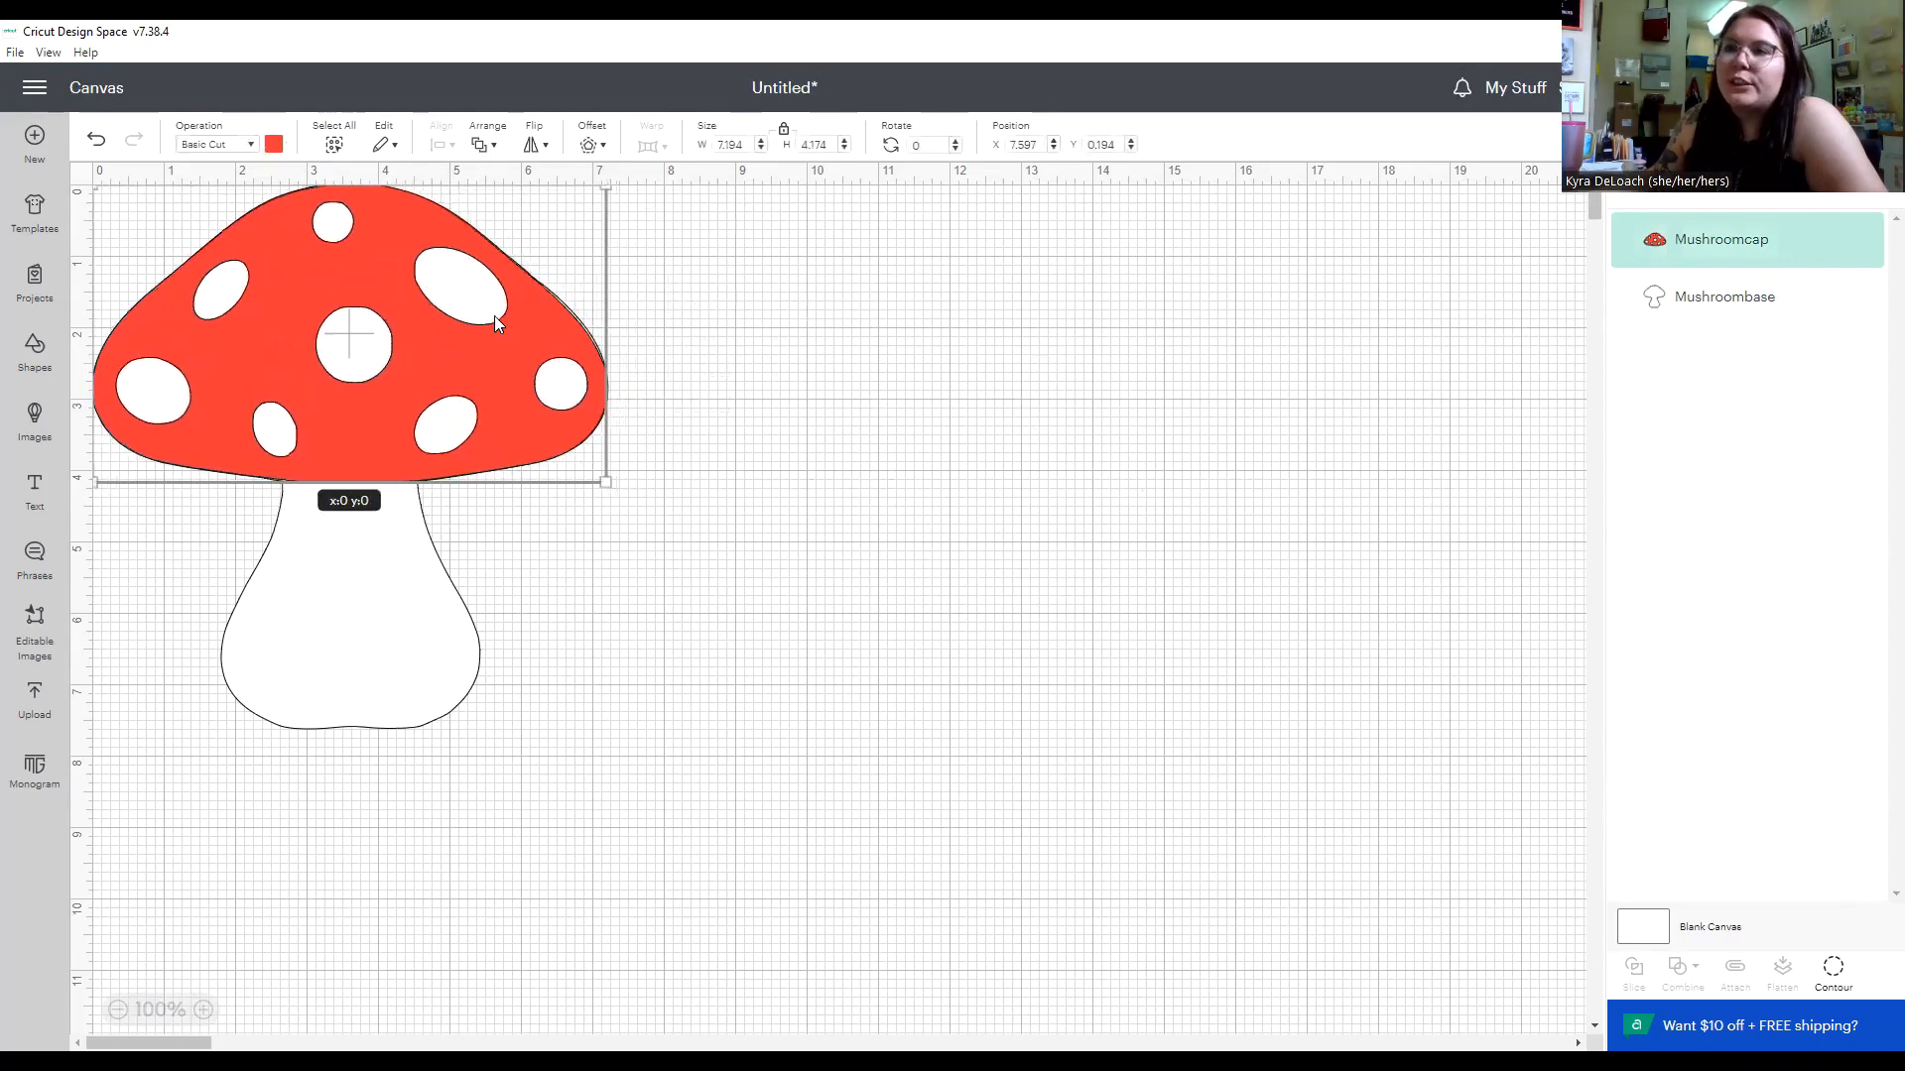
click(912, 511)
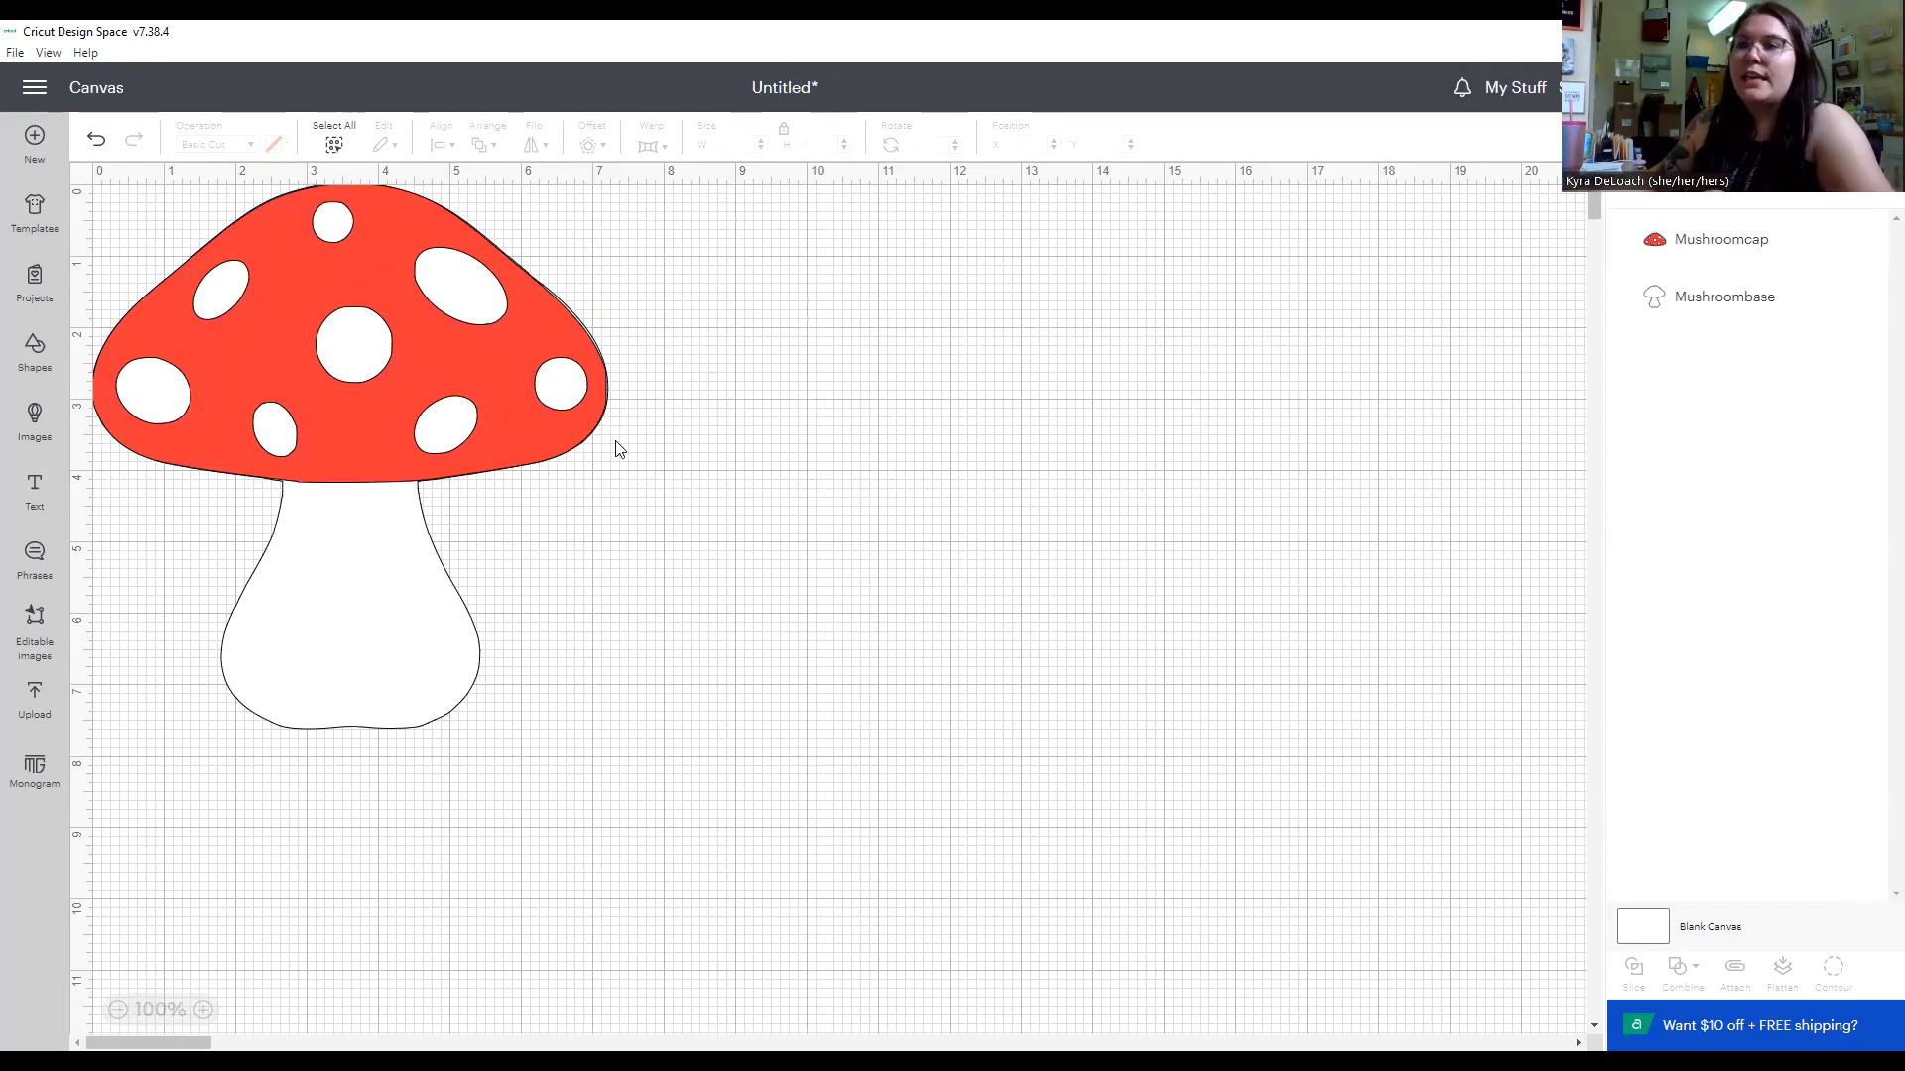
Try blue as the mushroom base's material colour, and set it back to white.
click(344, 573)
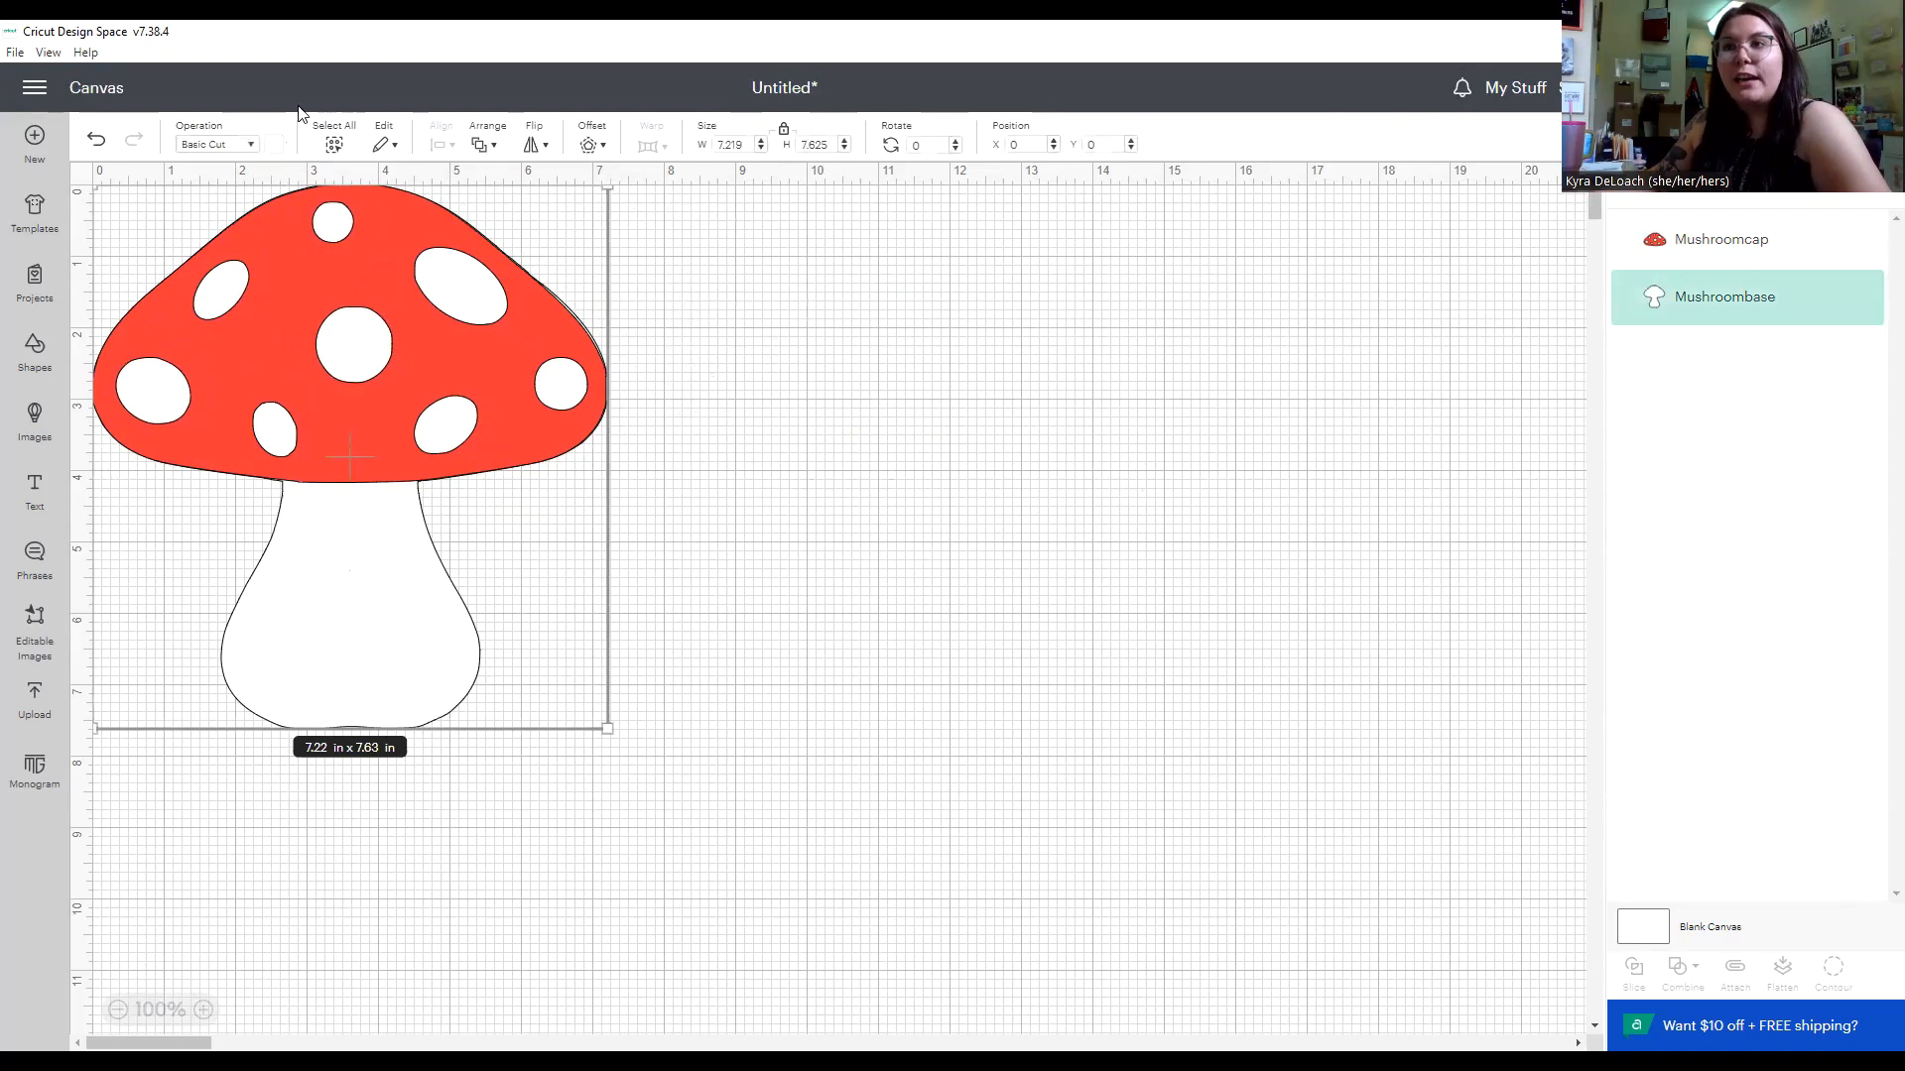
click(274, 146)
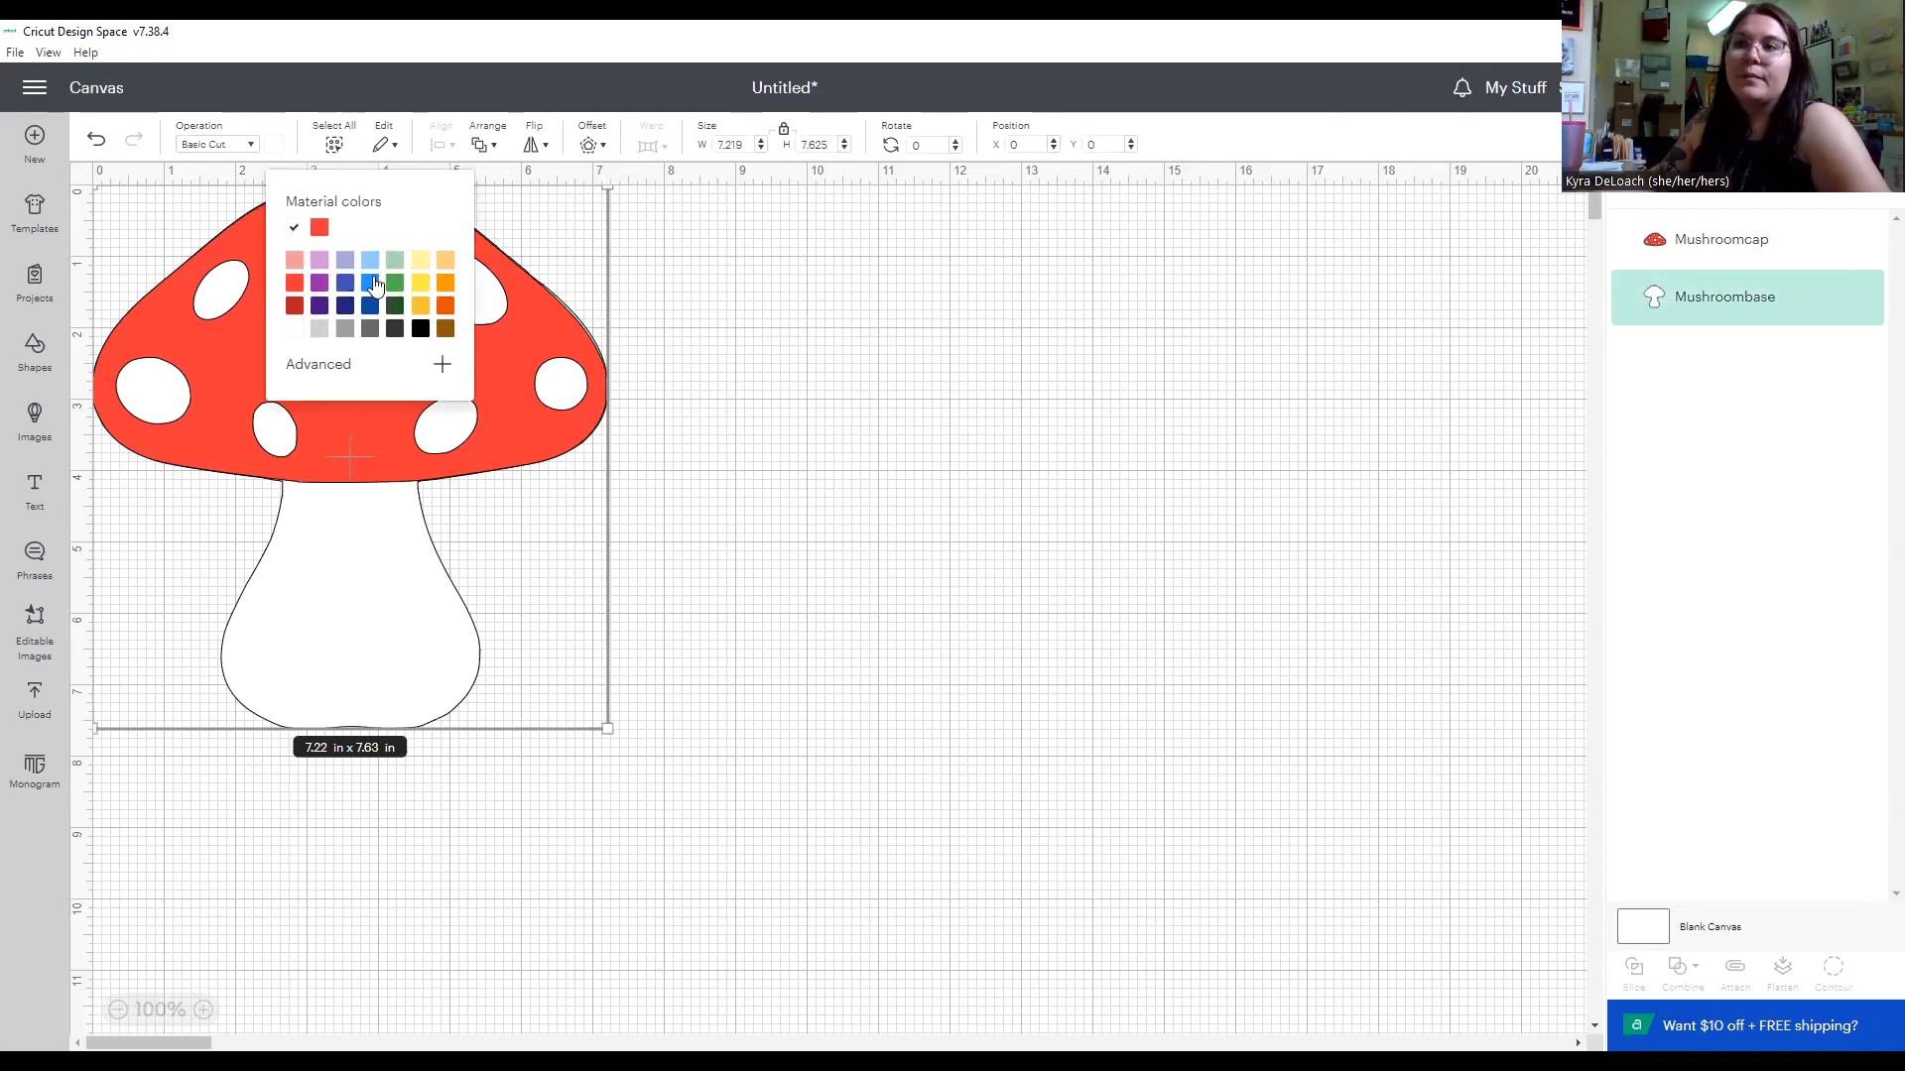
click(370, 284)
click(1046, 523)
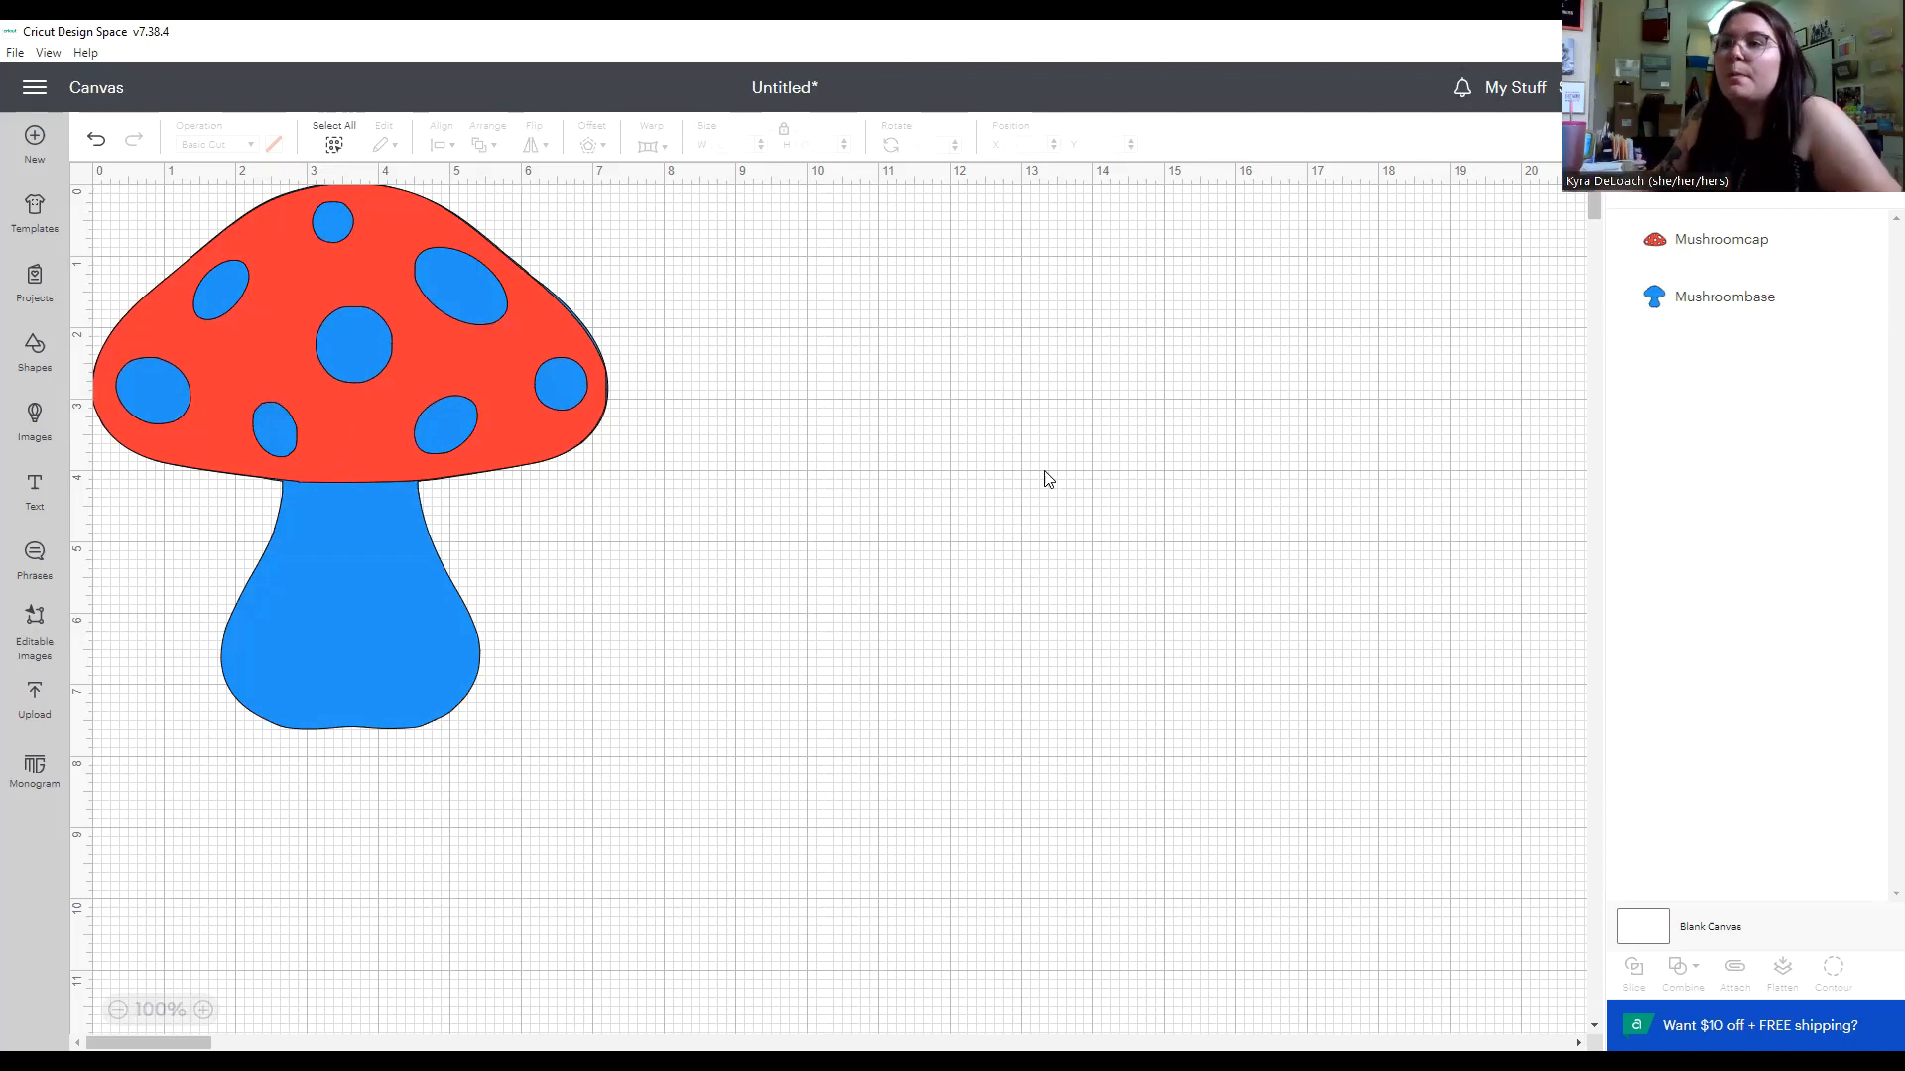
click(552, 221)
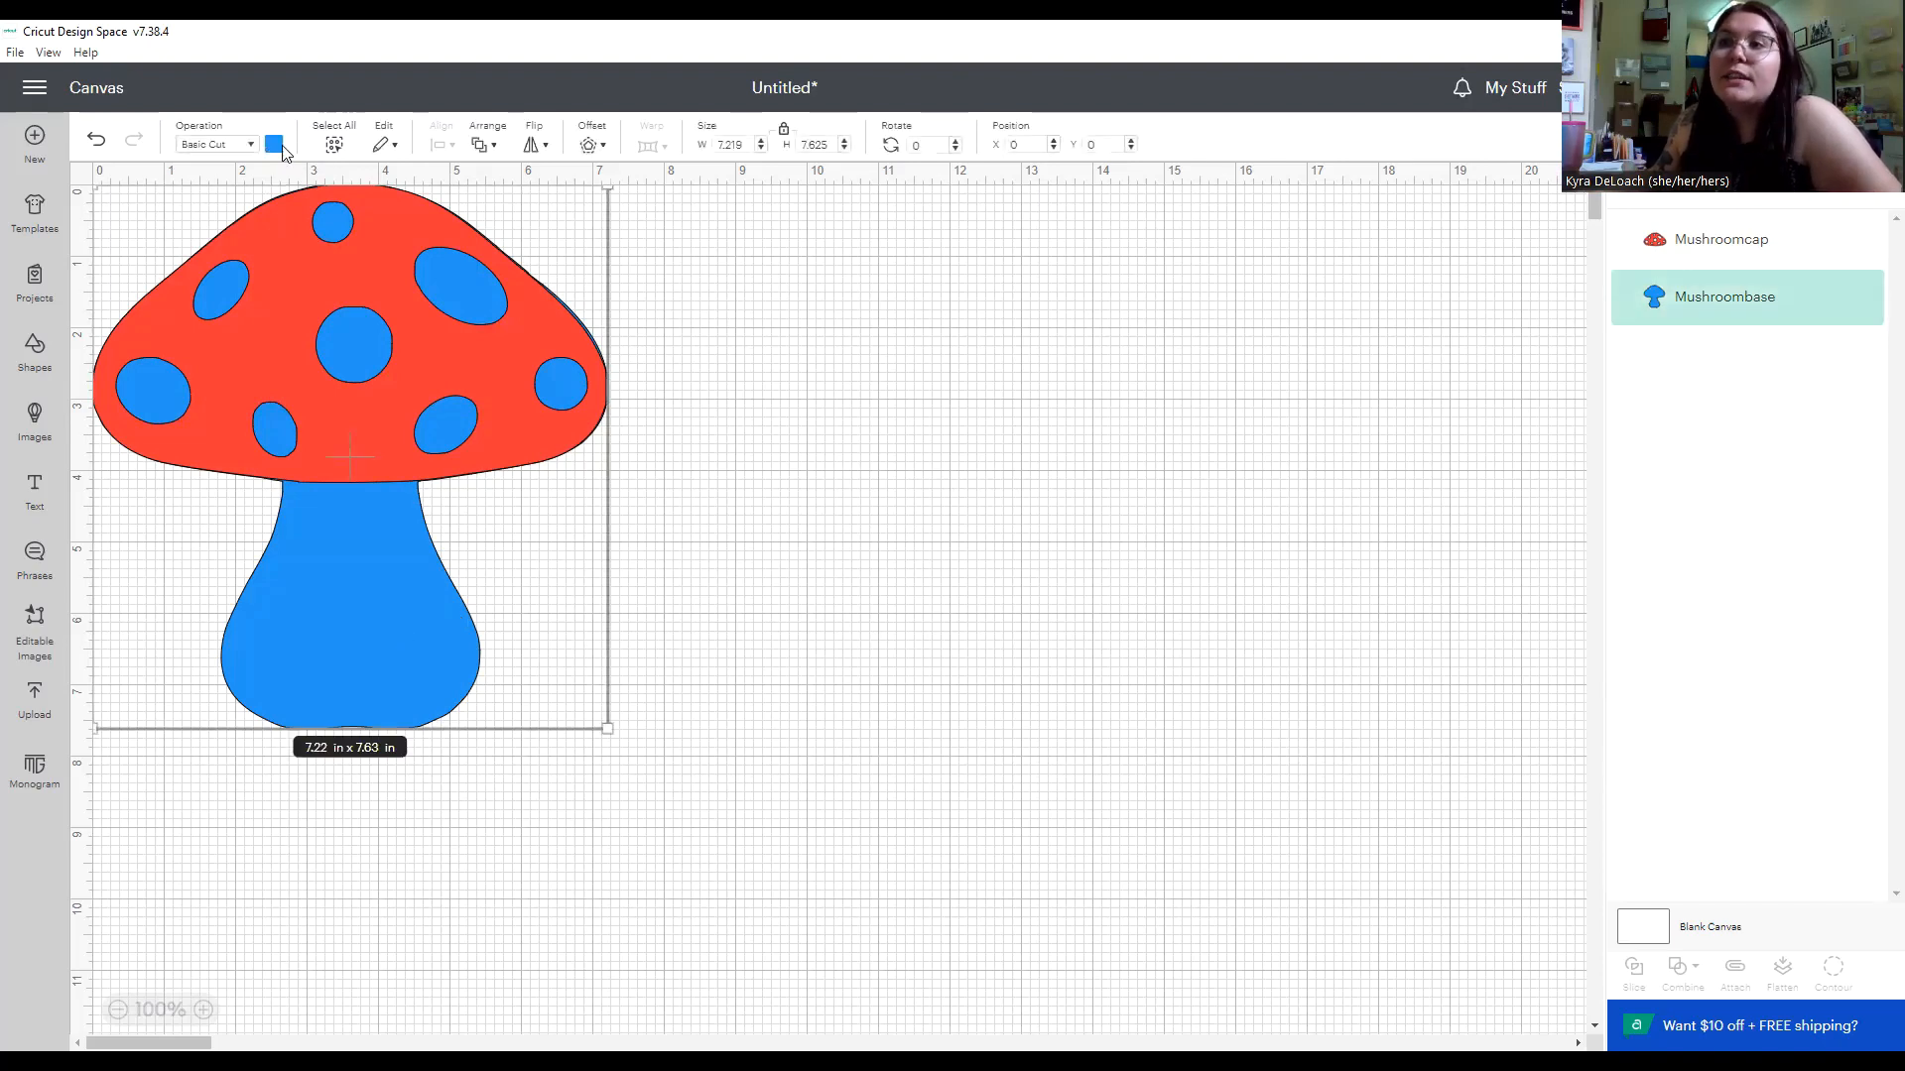
click(283, 148)
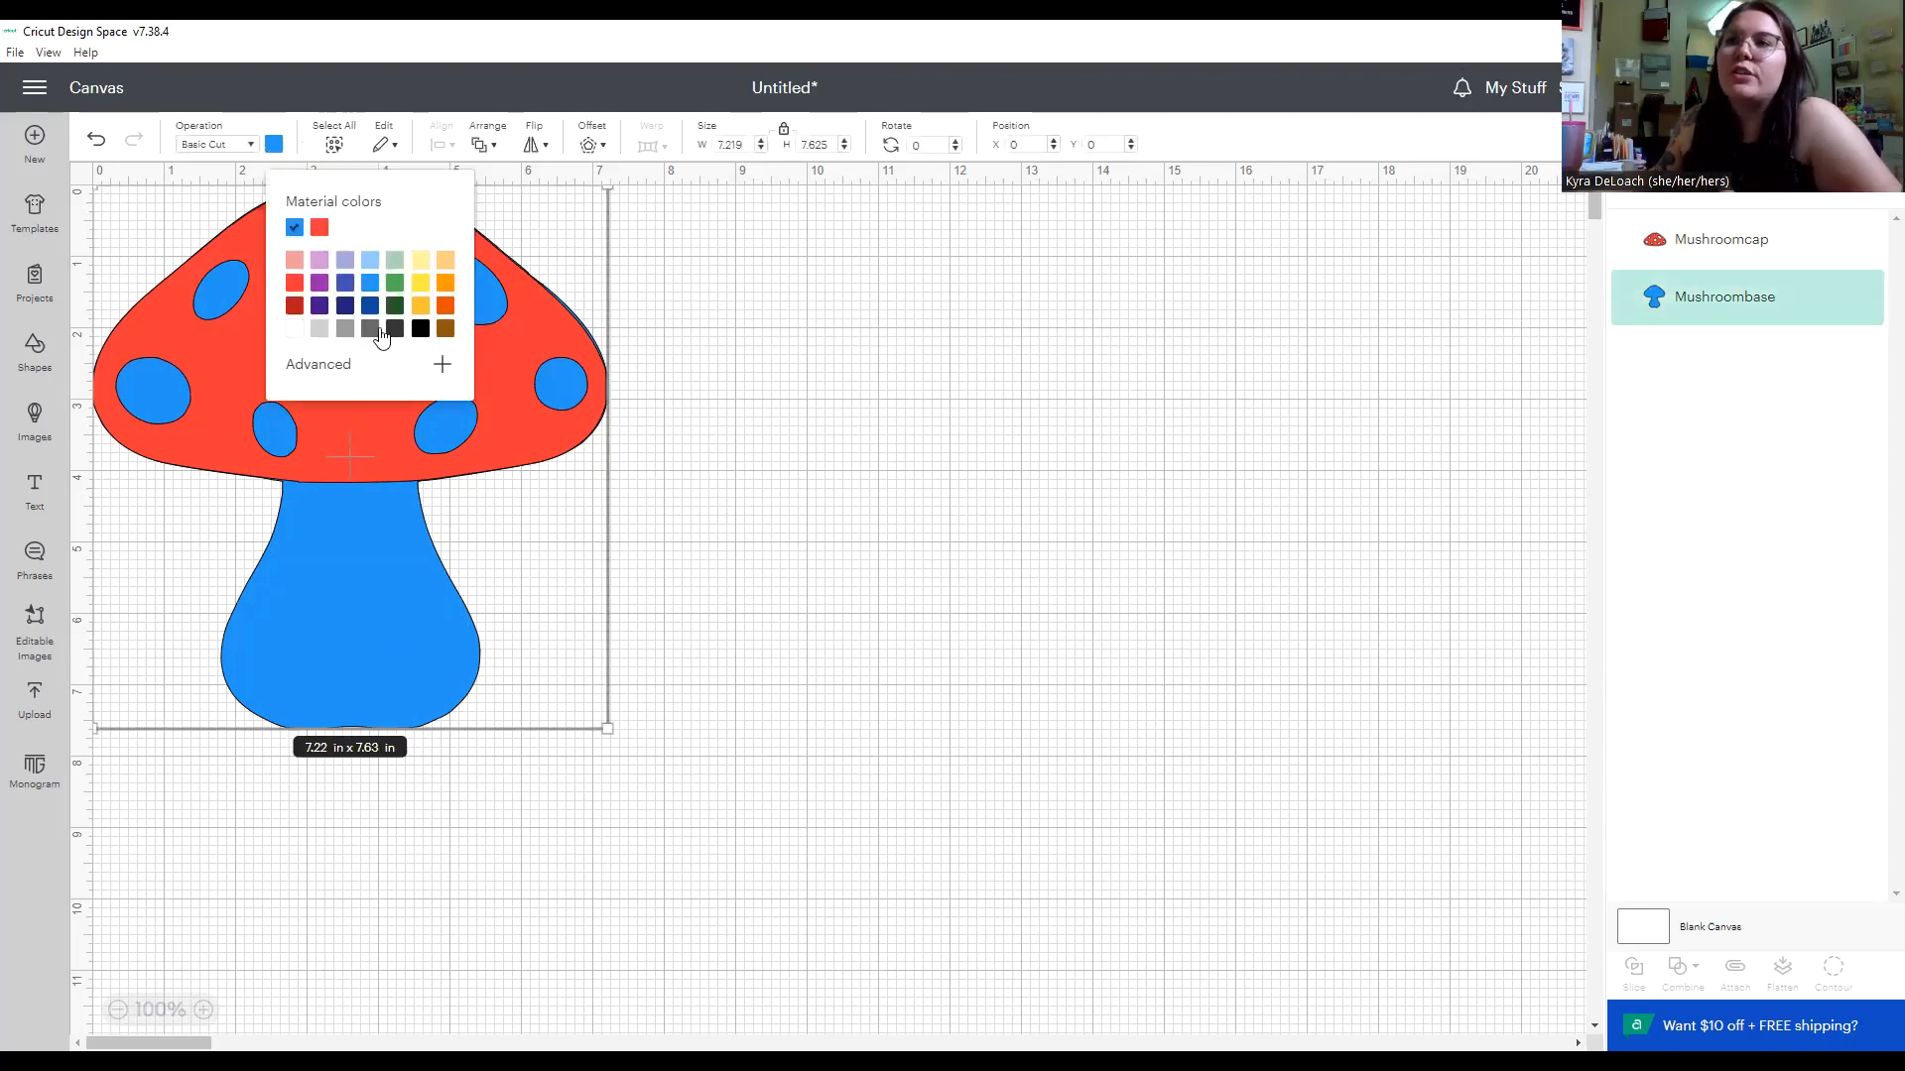
click(301, 330)
click(866, 435)
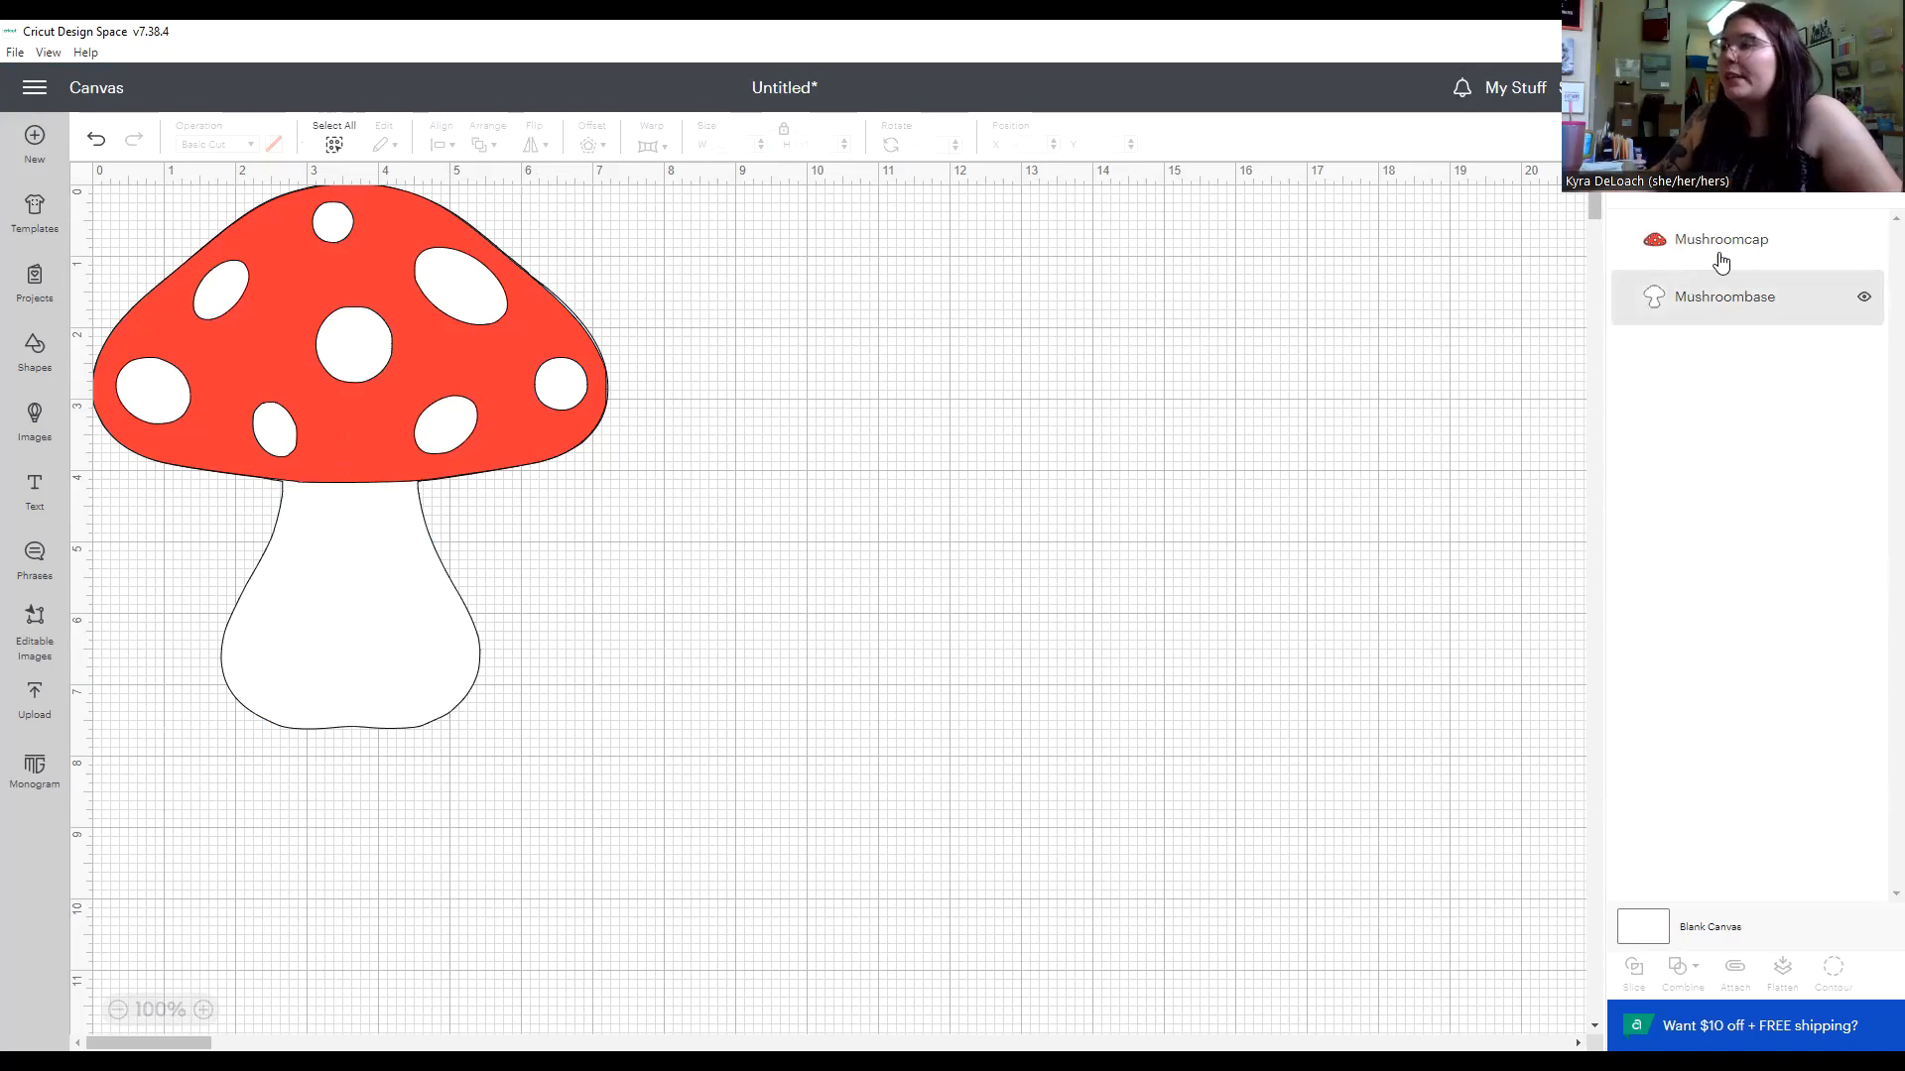
Move the Mushroomcap layer beneath Mushroombase and back on top, and switch the cap's visibility off and on.
drag(1722, 248, 1744, 323)
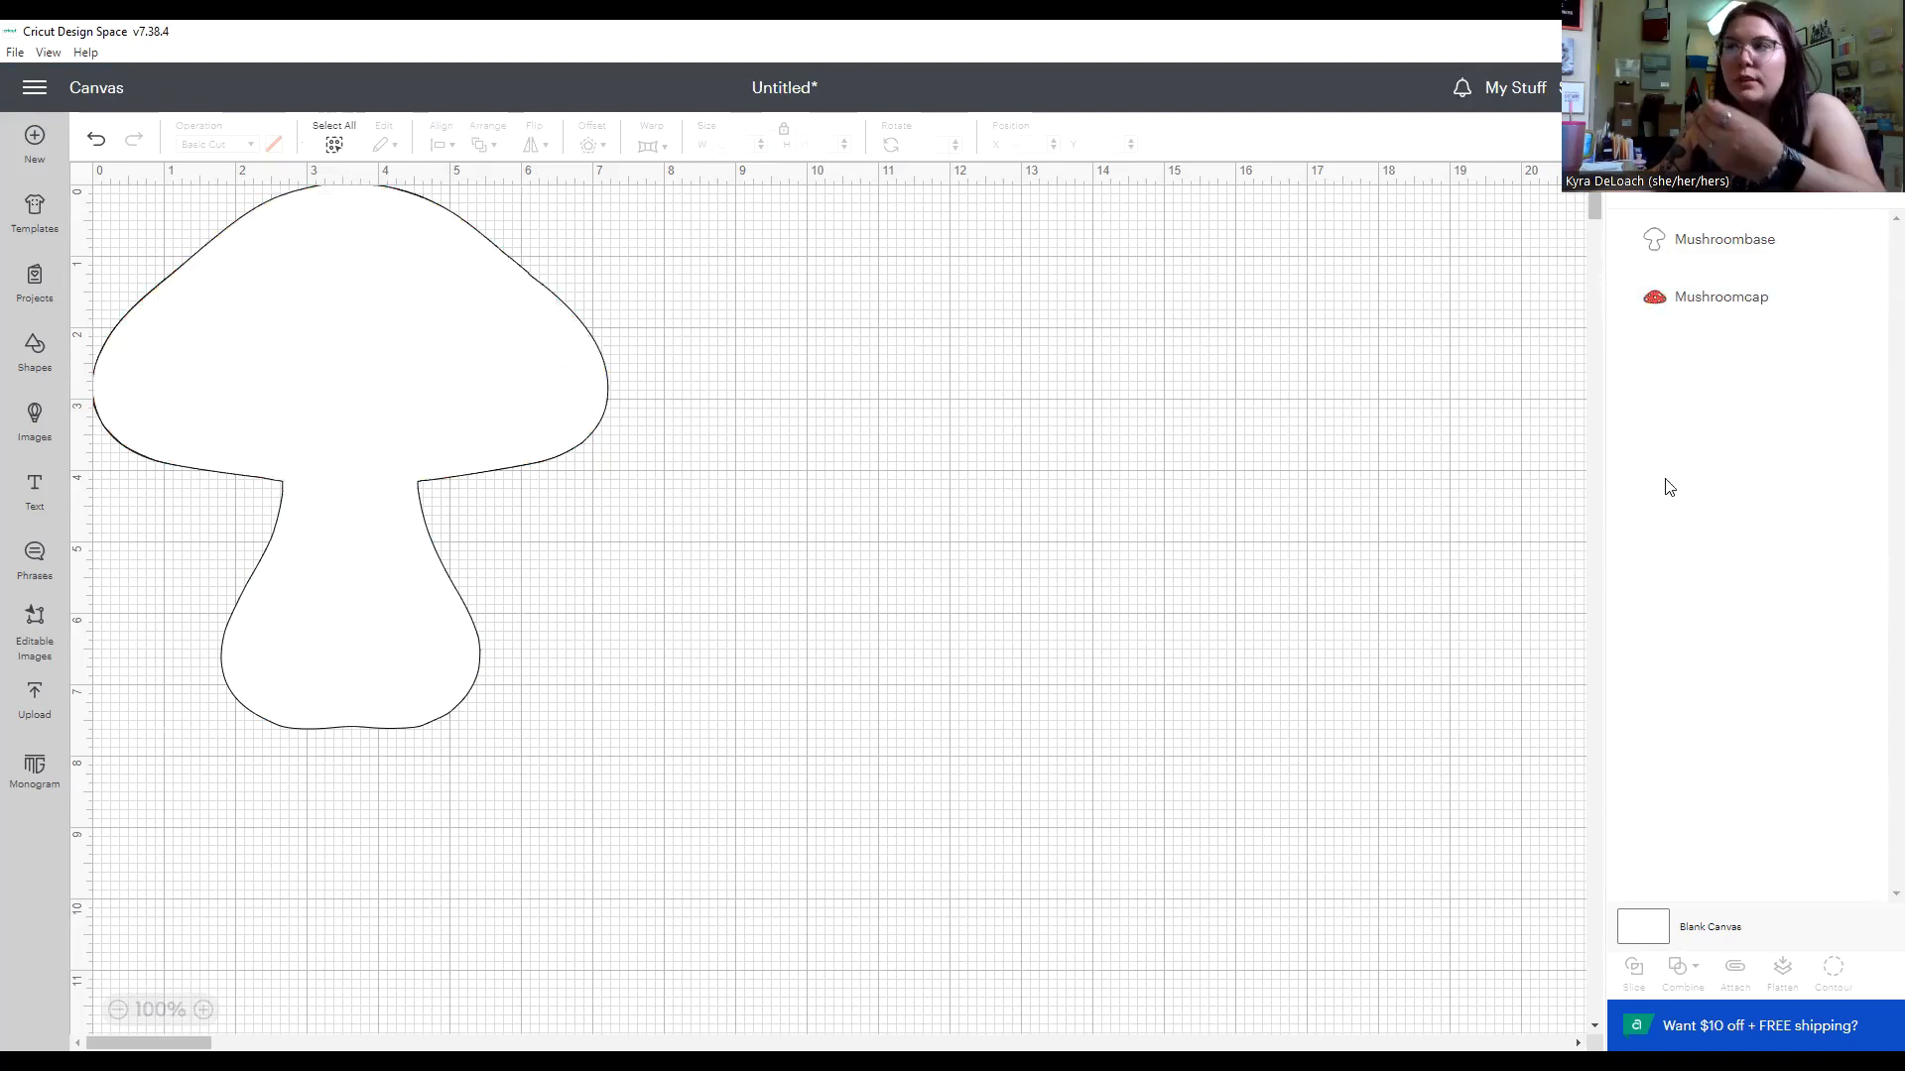
drag(472, 416, 317, 375)
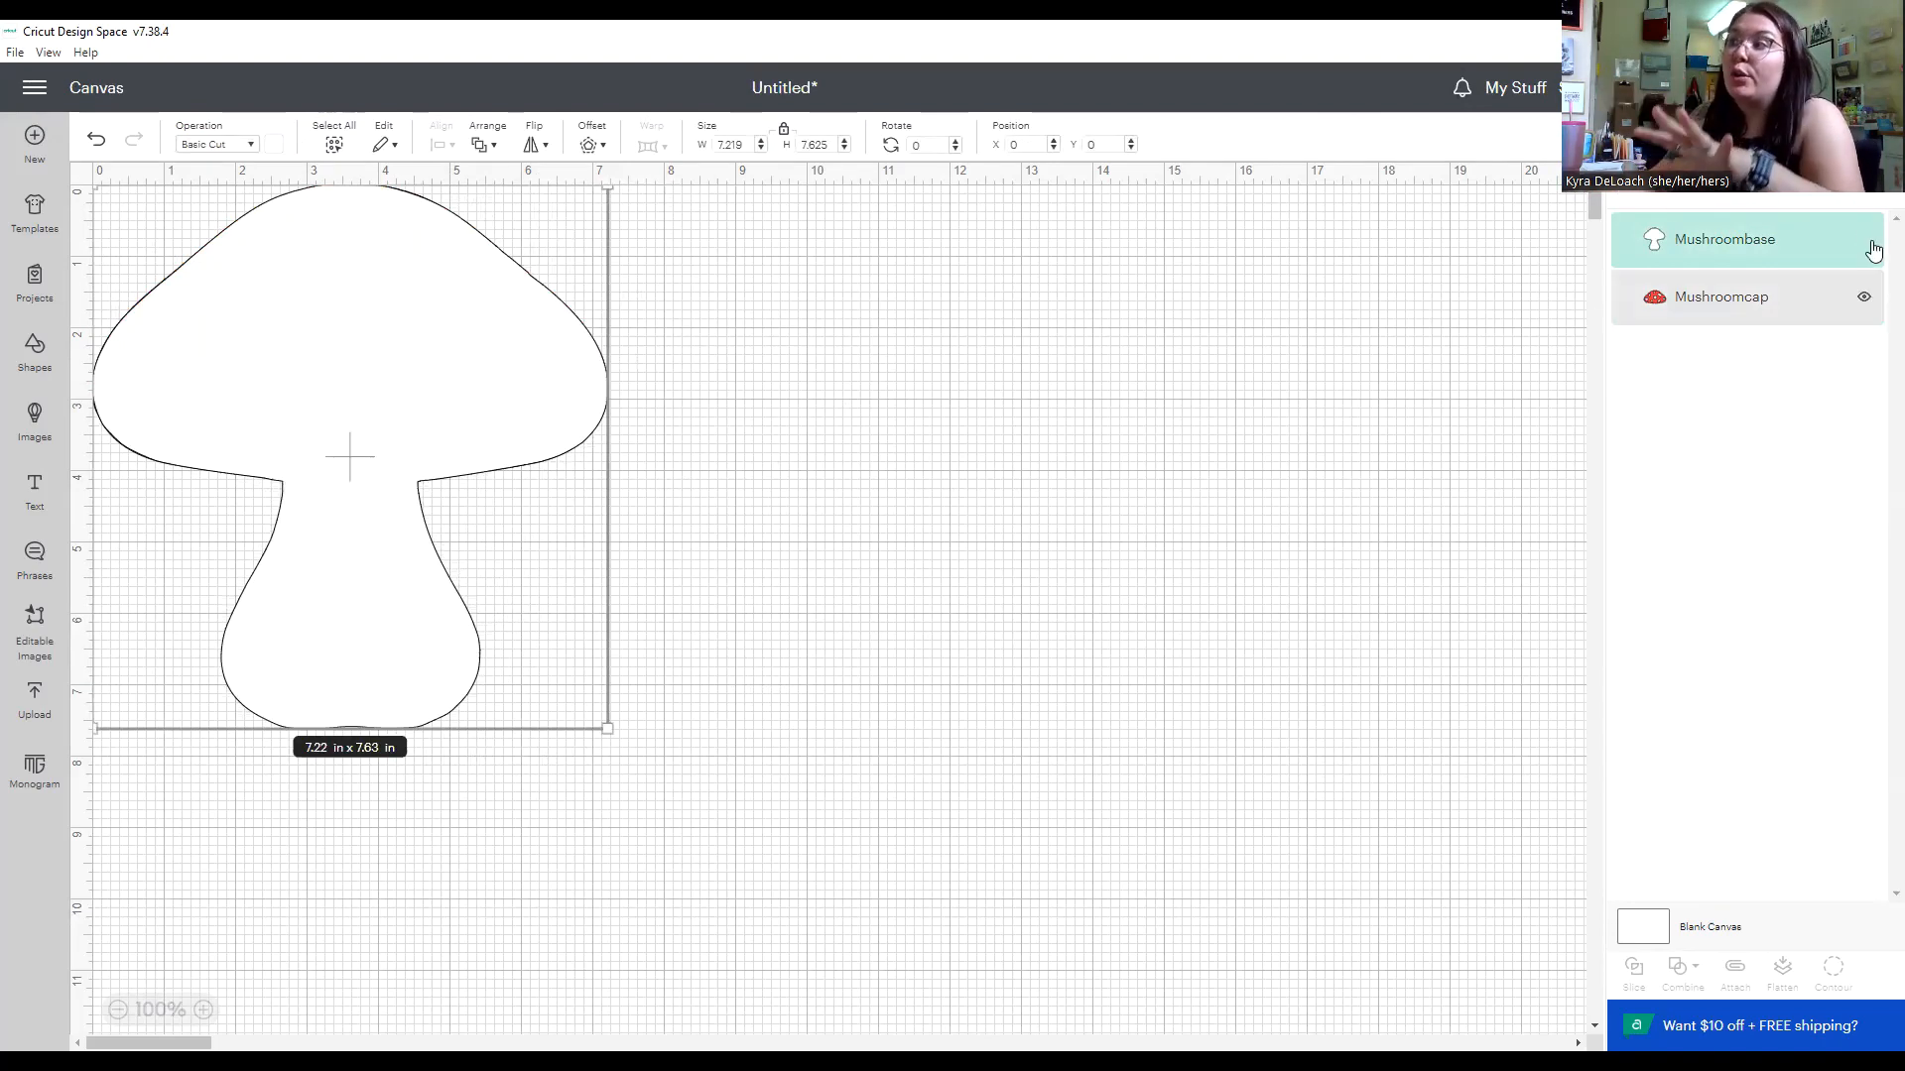
drag(1789, 306, 1796, 238)
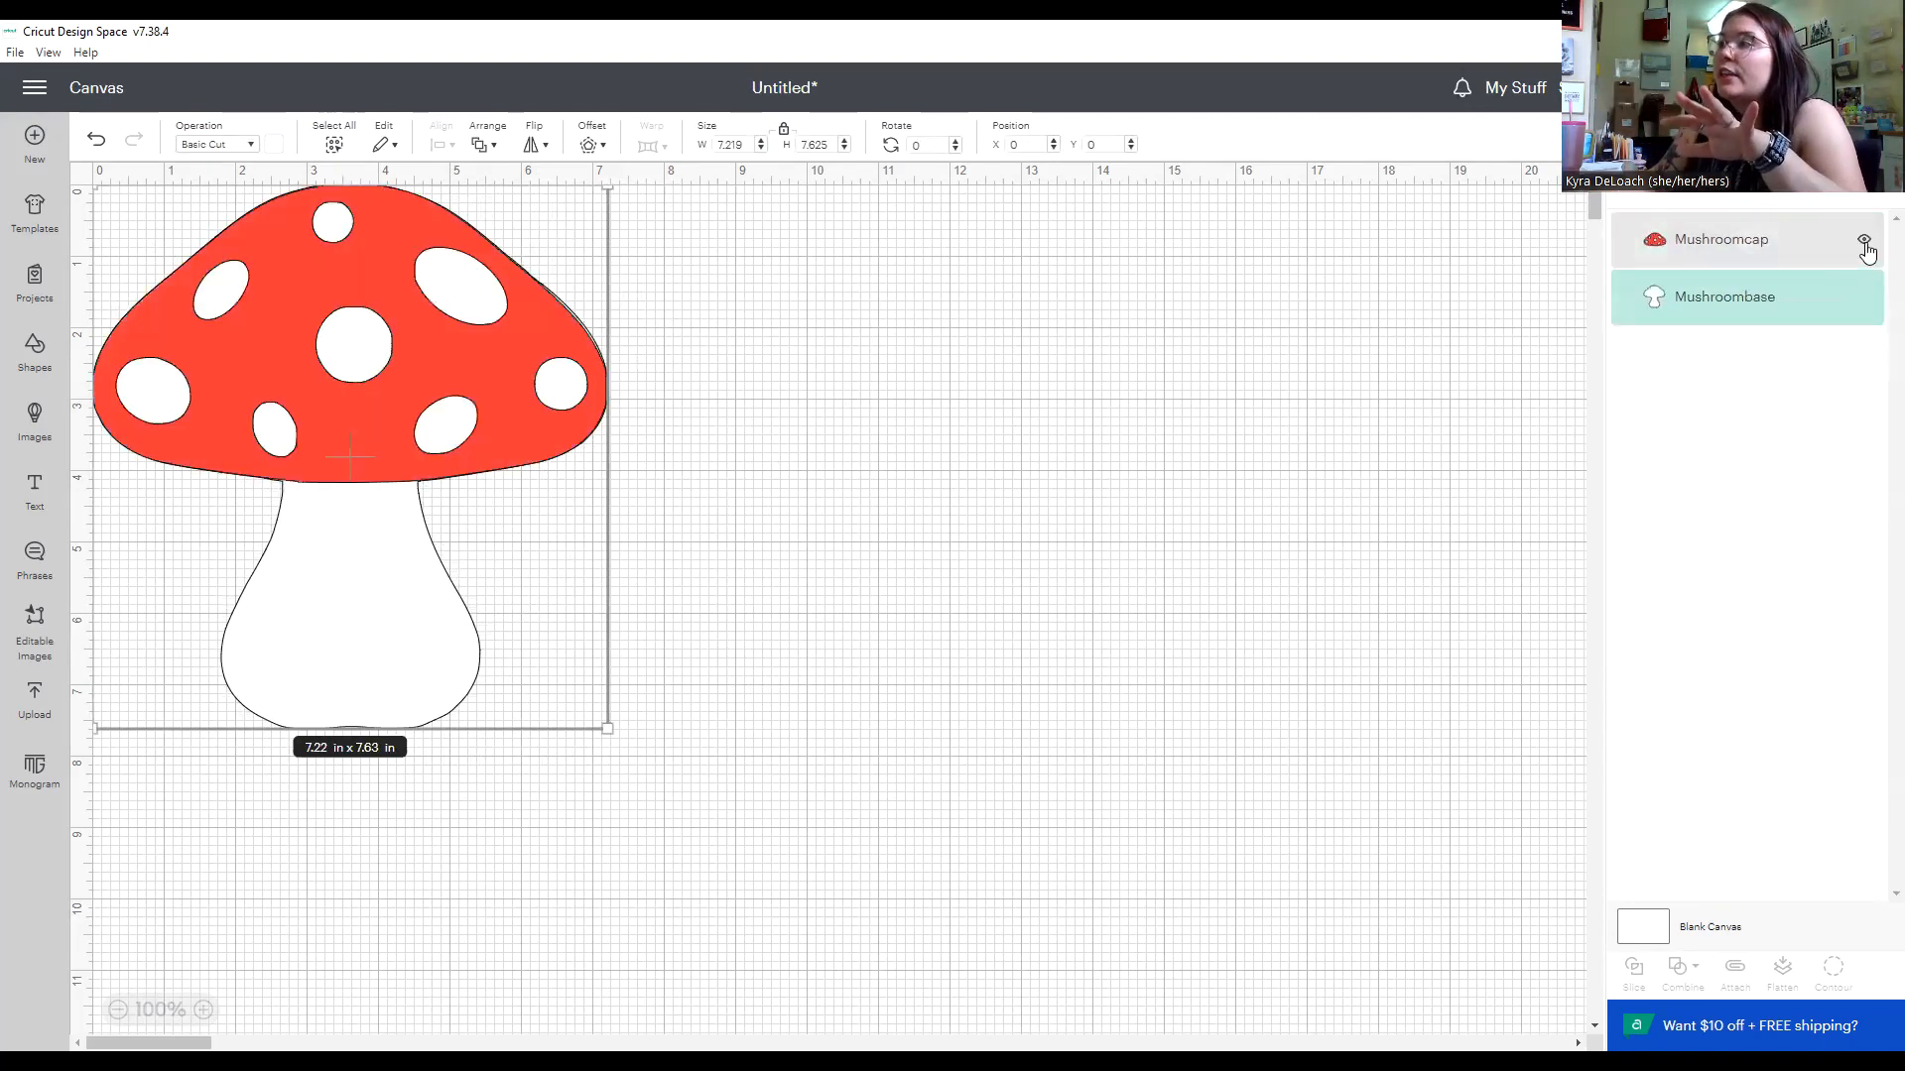
click(1864, 241)
click(1865, 243)
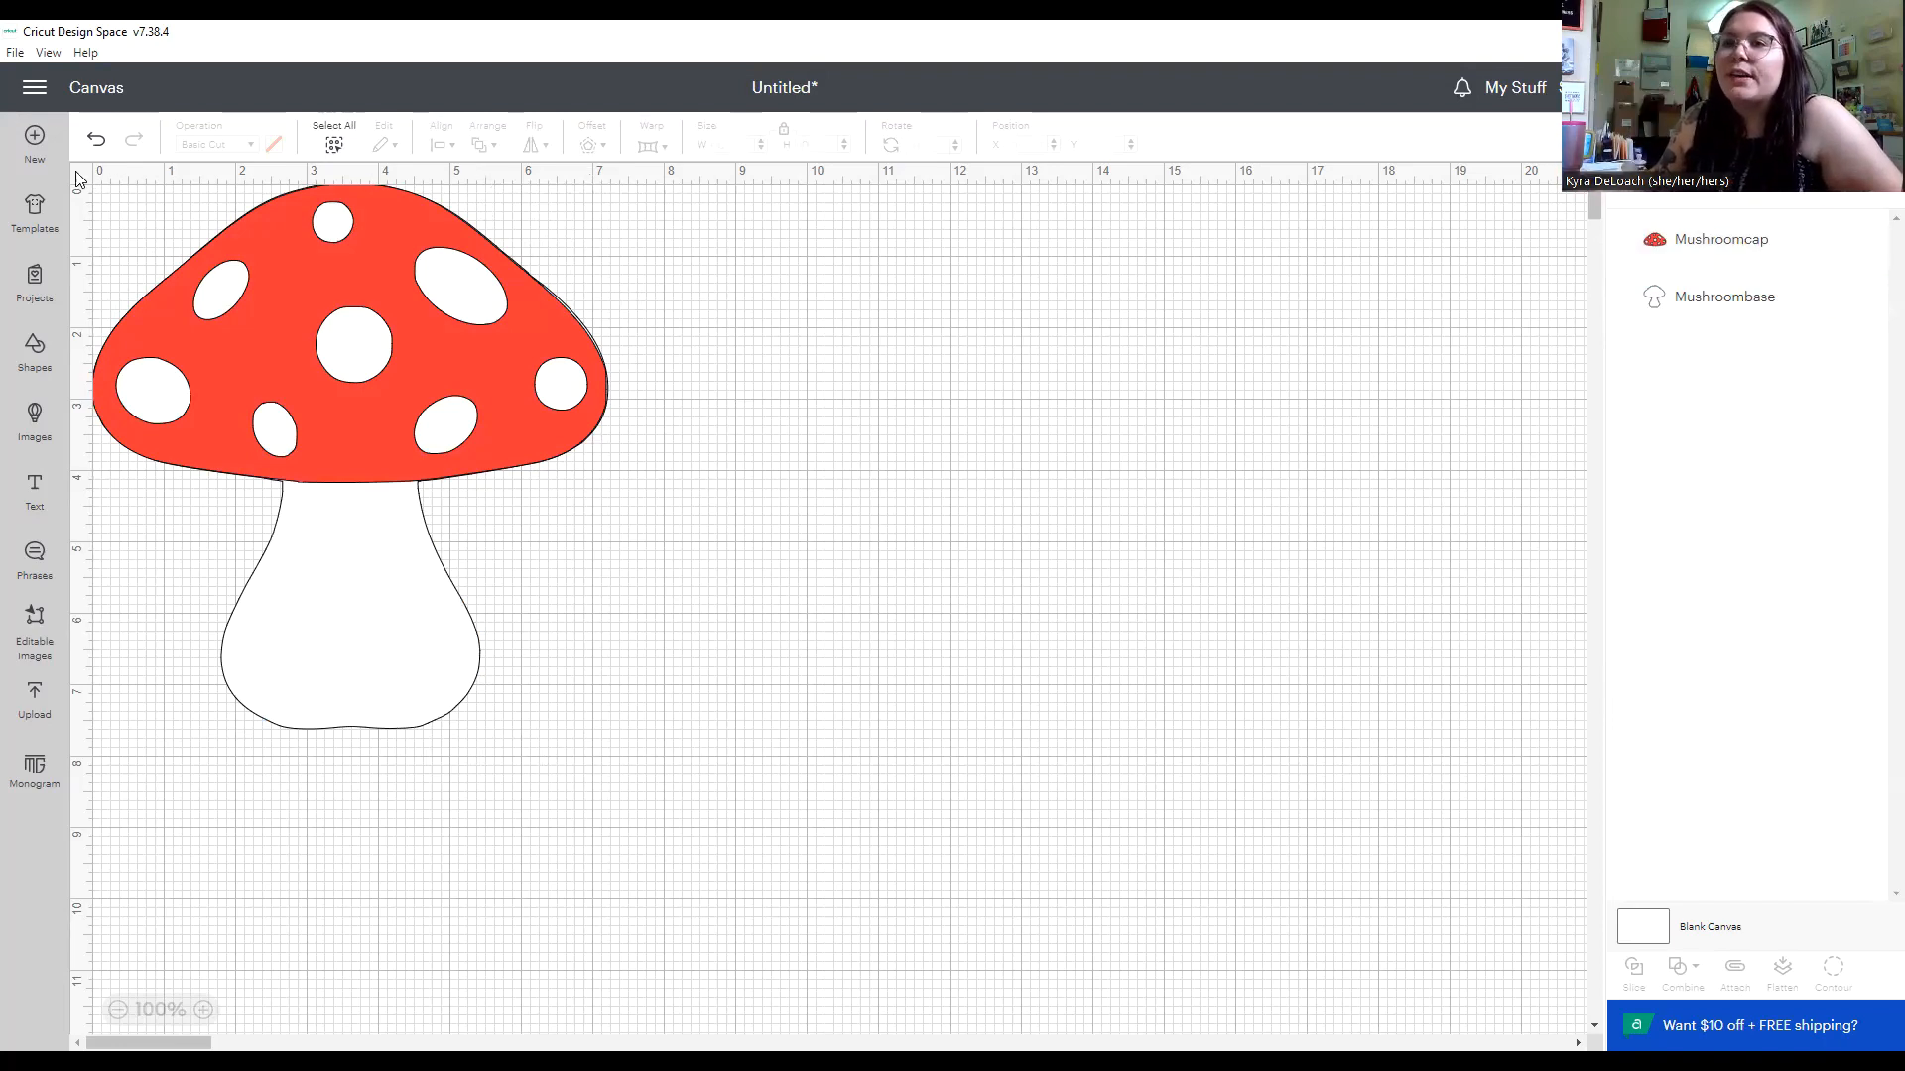
Select the cap and base together and enlarge them proportionally to about 7.91 by 8.36 in.
drag(754, 800, 89, 184)
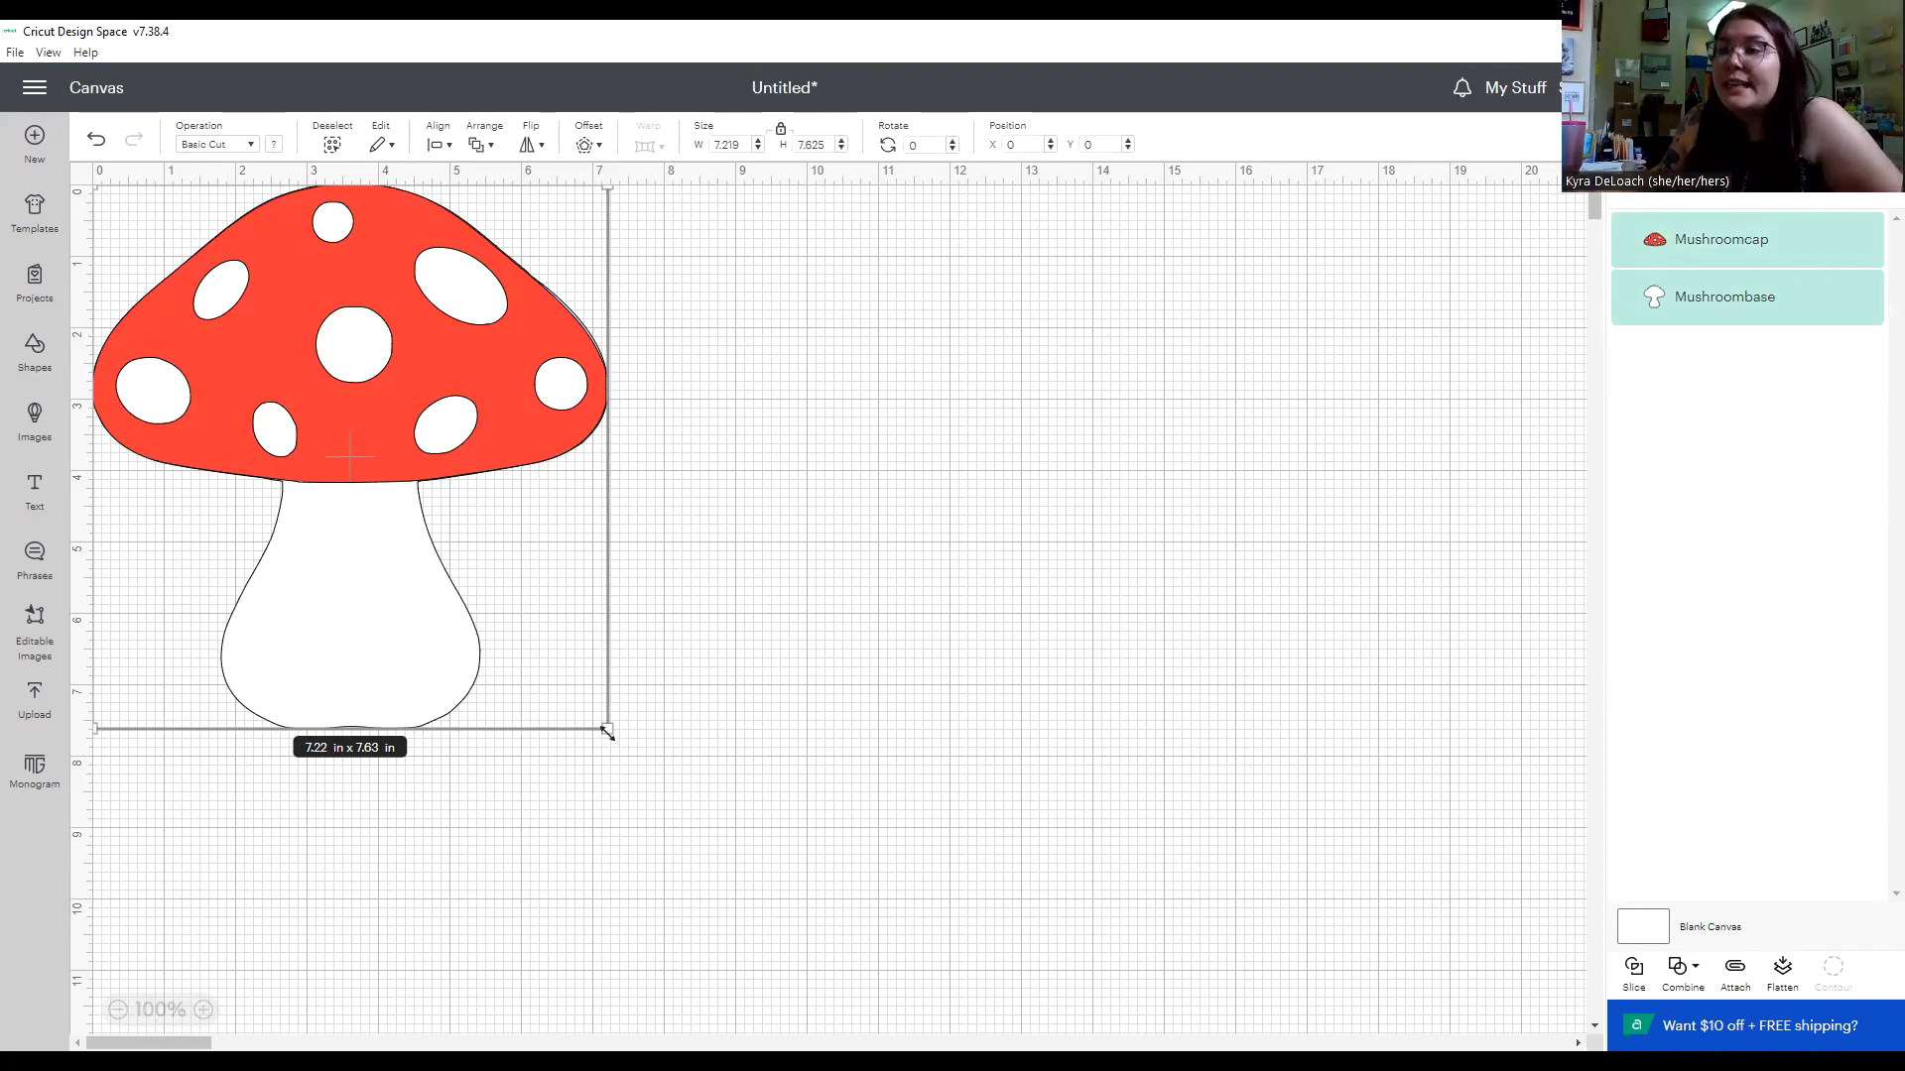
drag(612, 731, 657, 780)
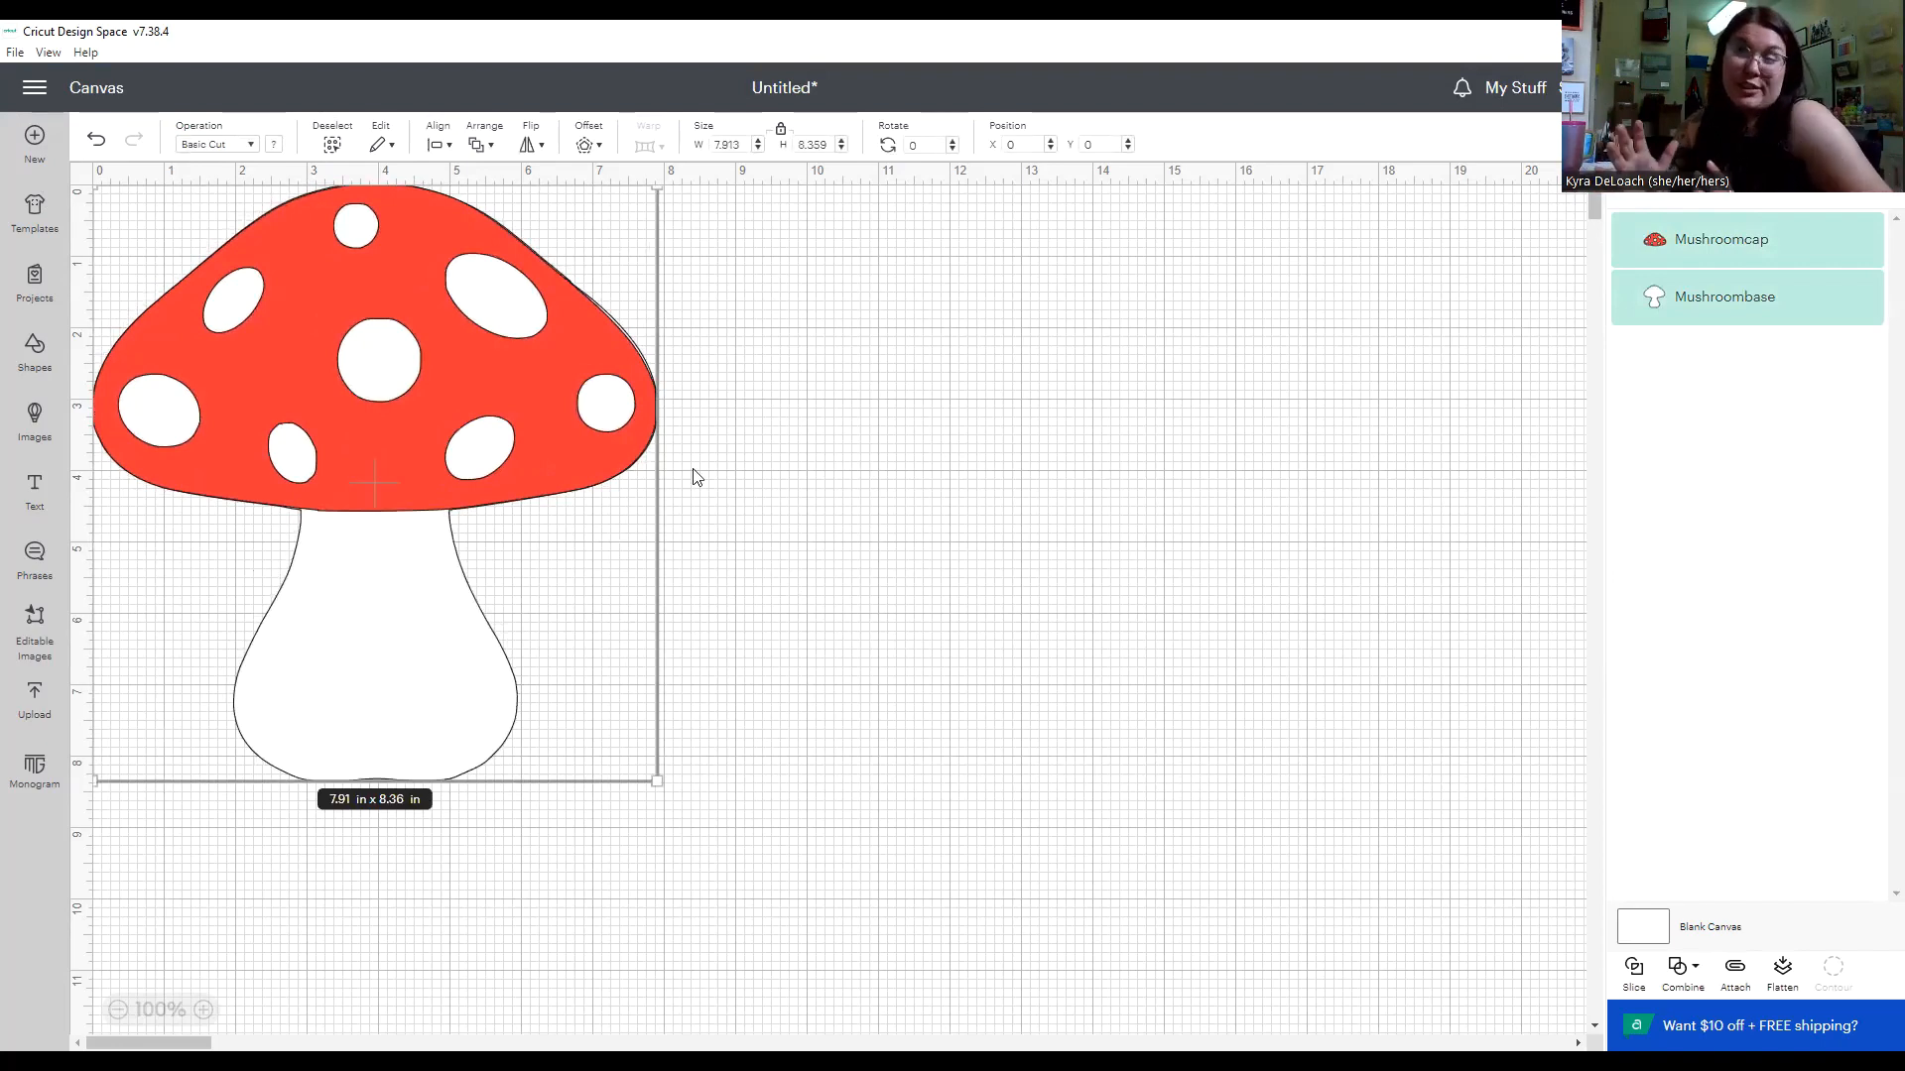
Shrink the mushroom base on its own proportionally to about 7.32 by 7.73 in.
click(973, 457)
click(319, 355)
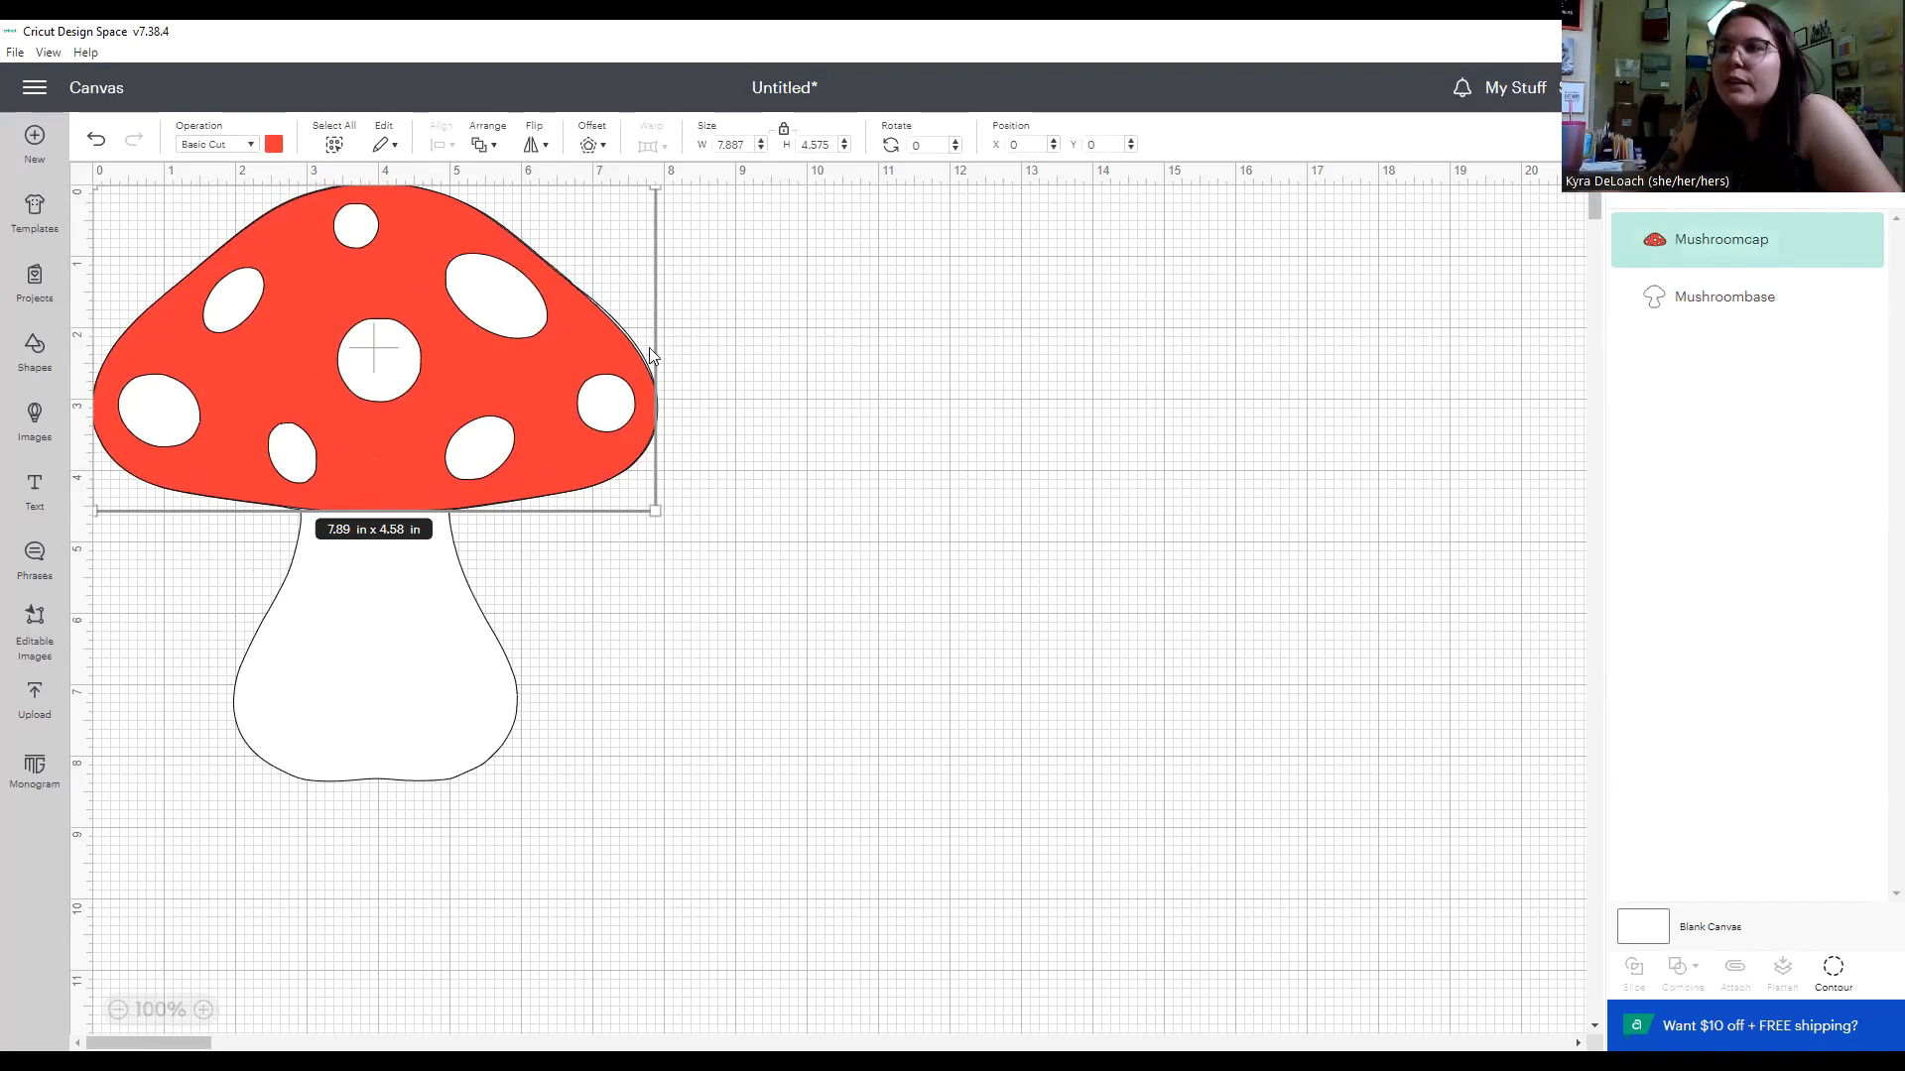
click(397, 632)
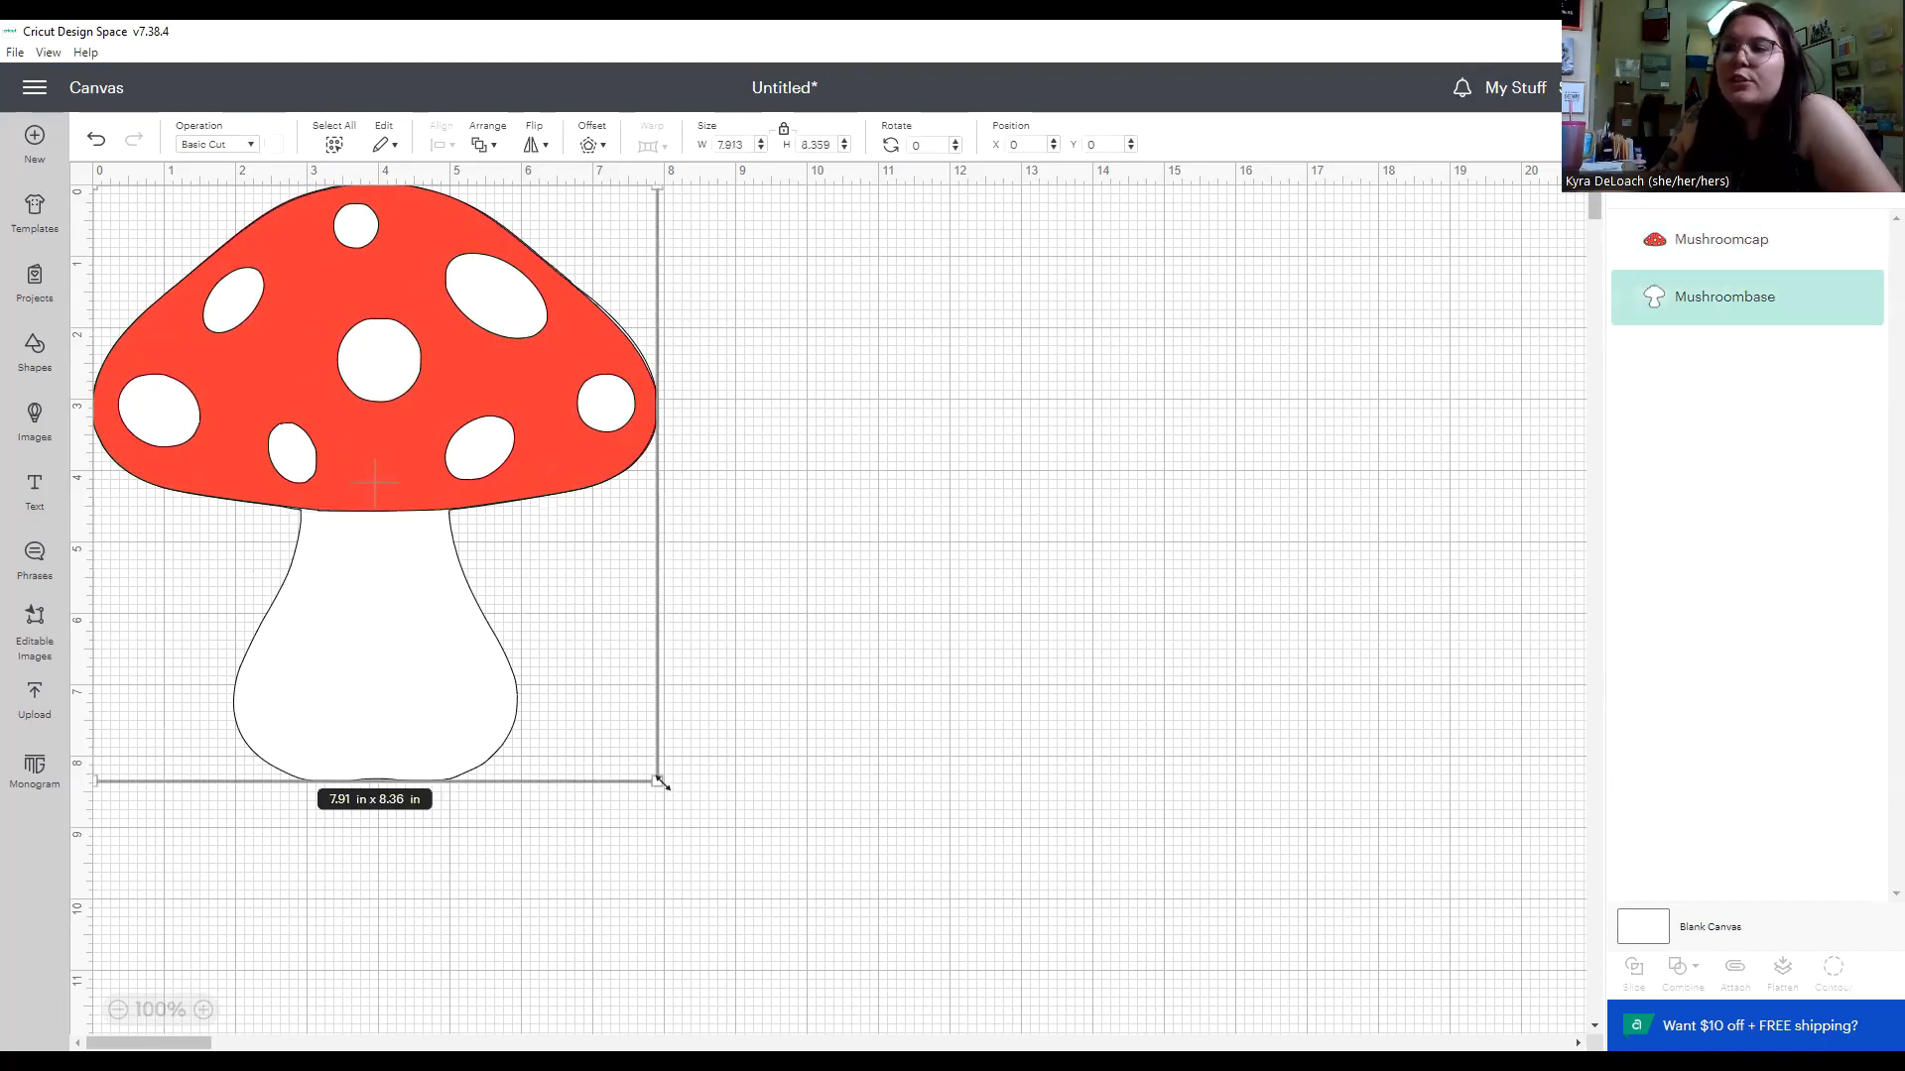
drag(660, 782, 607, 738)
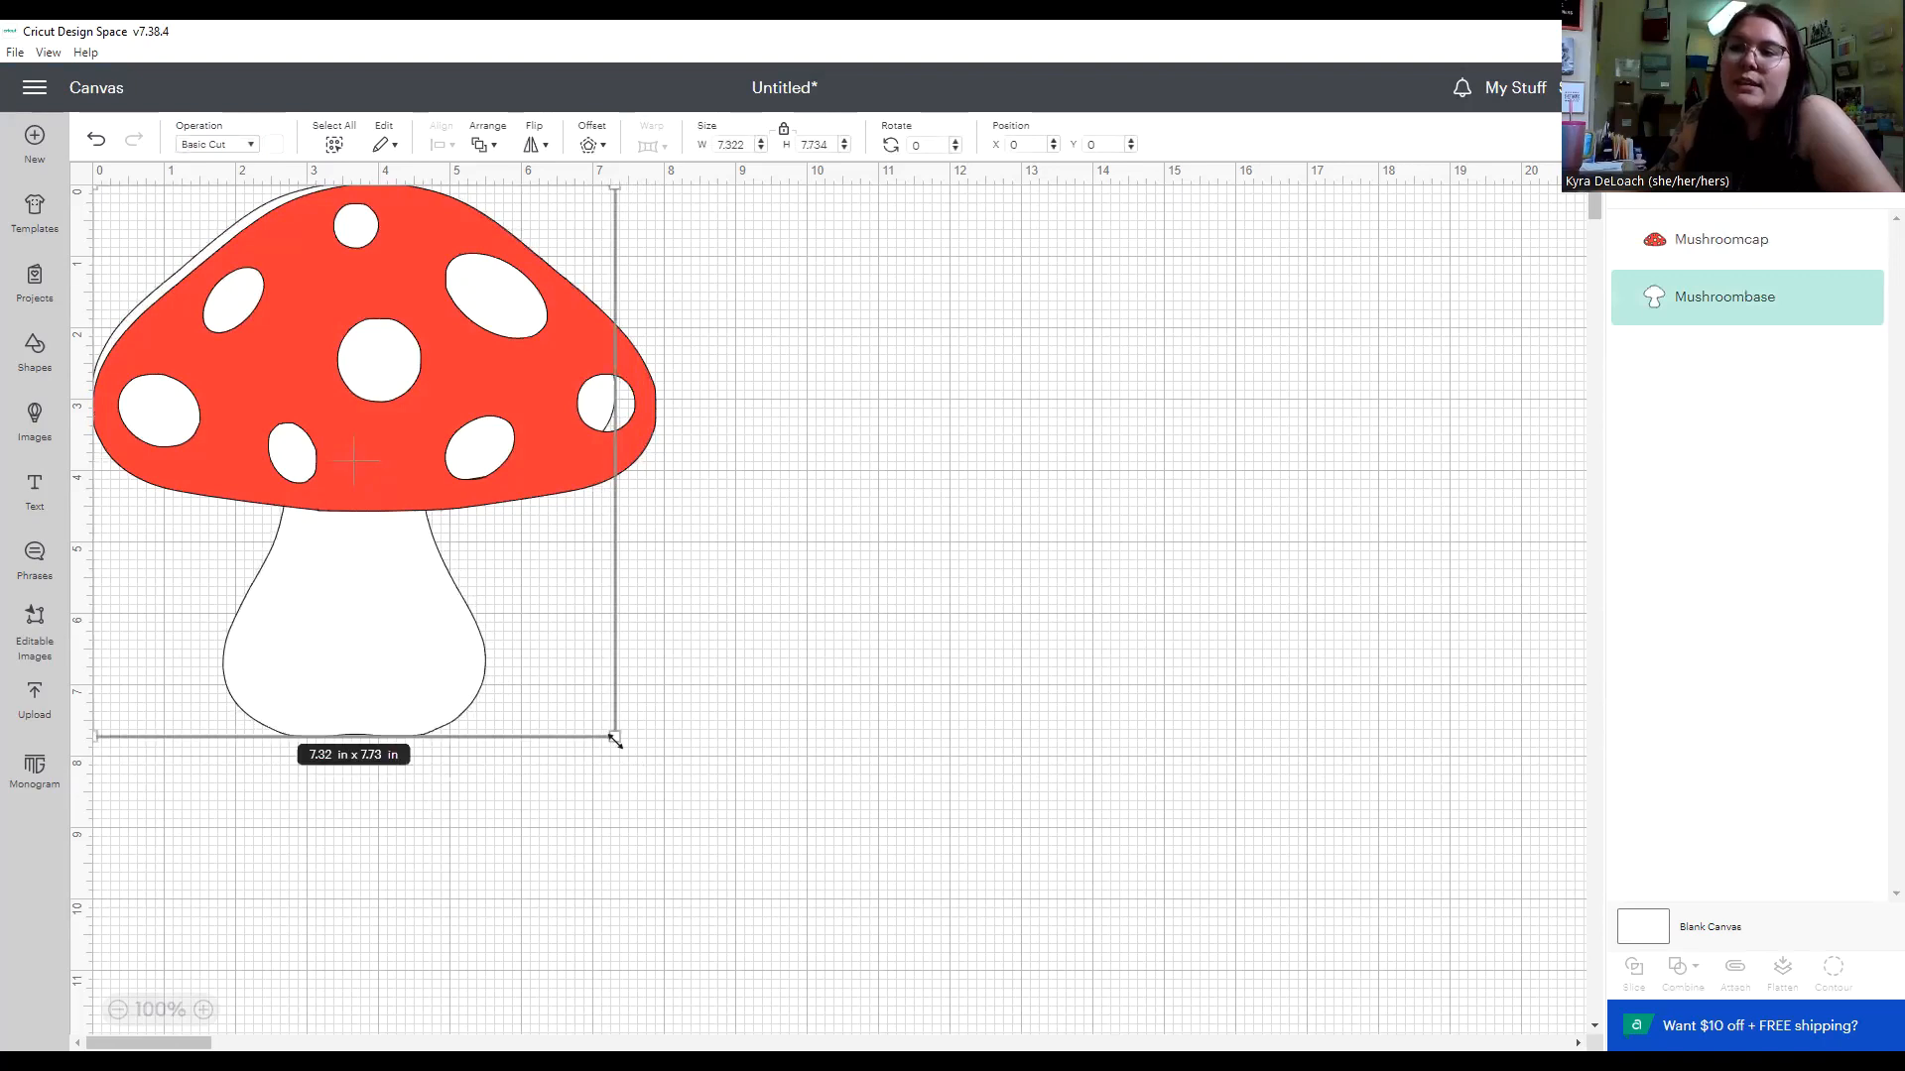
Move the mushroom base so it sits centred behind the red cap, and check both layers' combined size.
drag(424, 645, 435, 655)
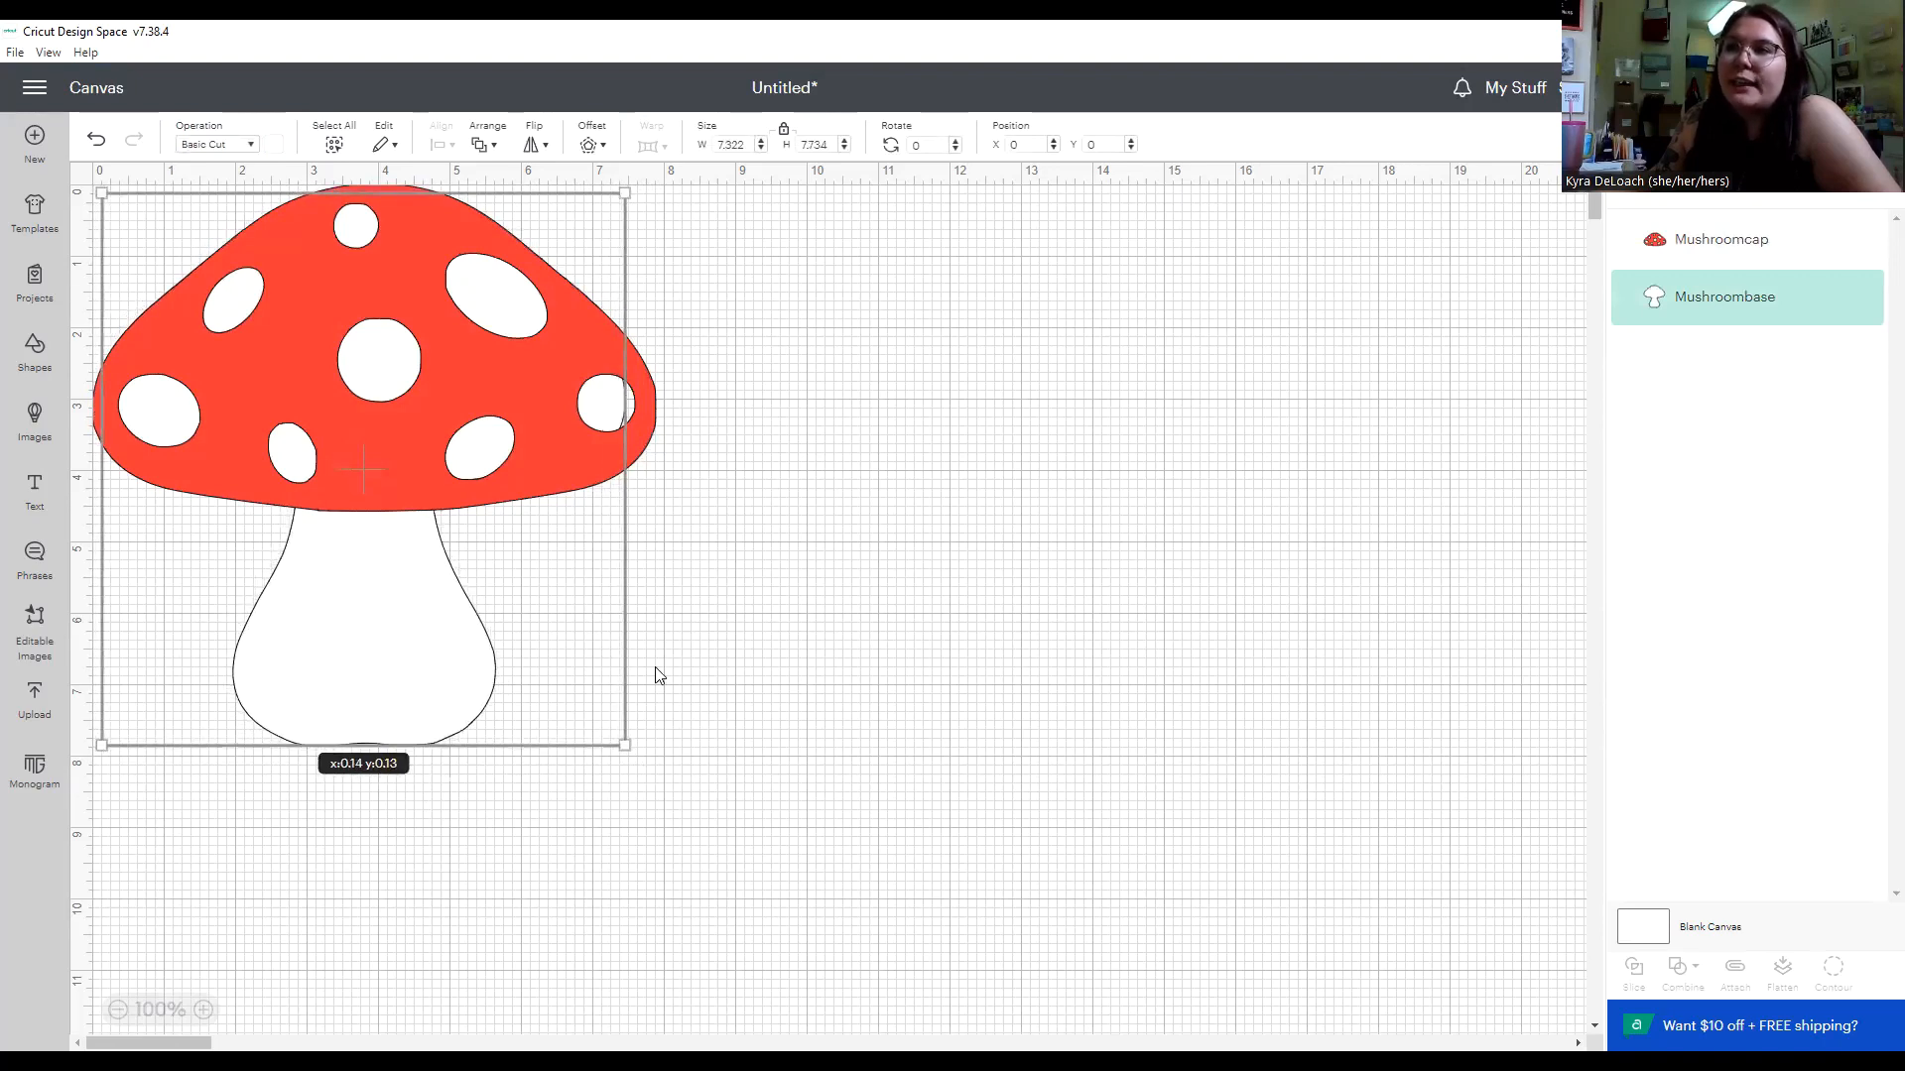
click(486, 472)
click(517, 477)
click(422, 633)
click(735, 633)
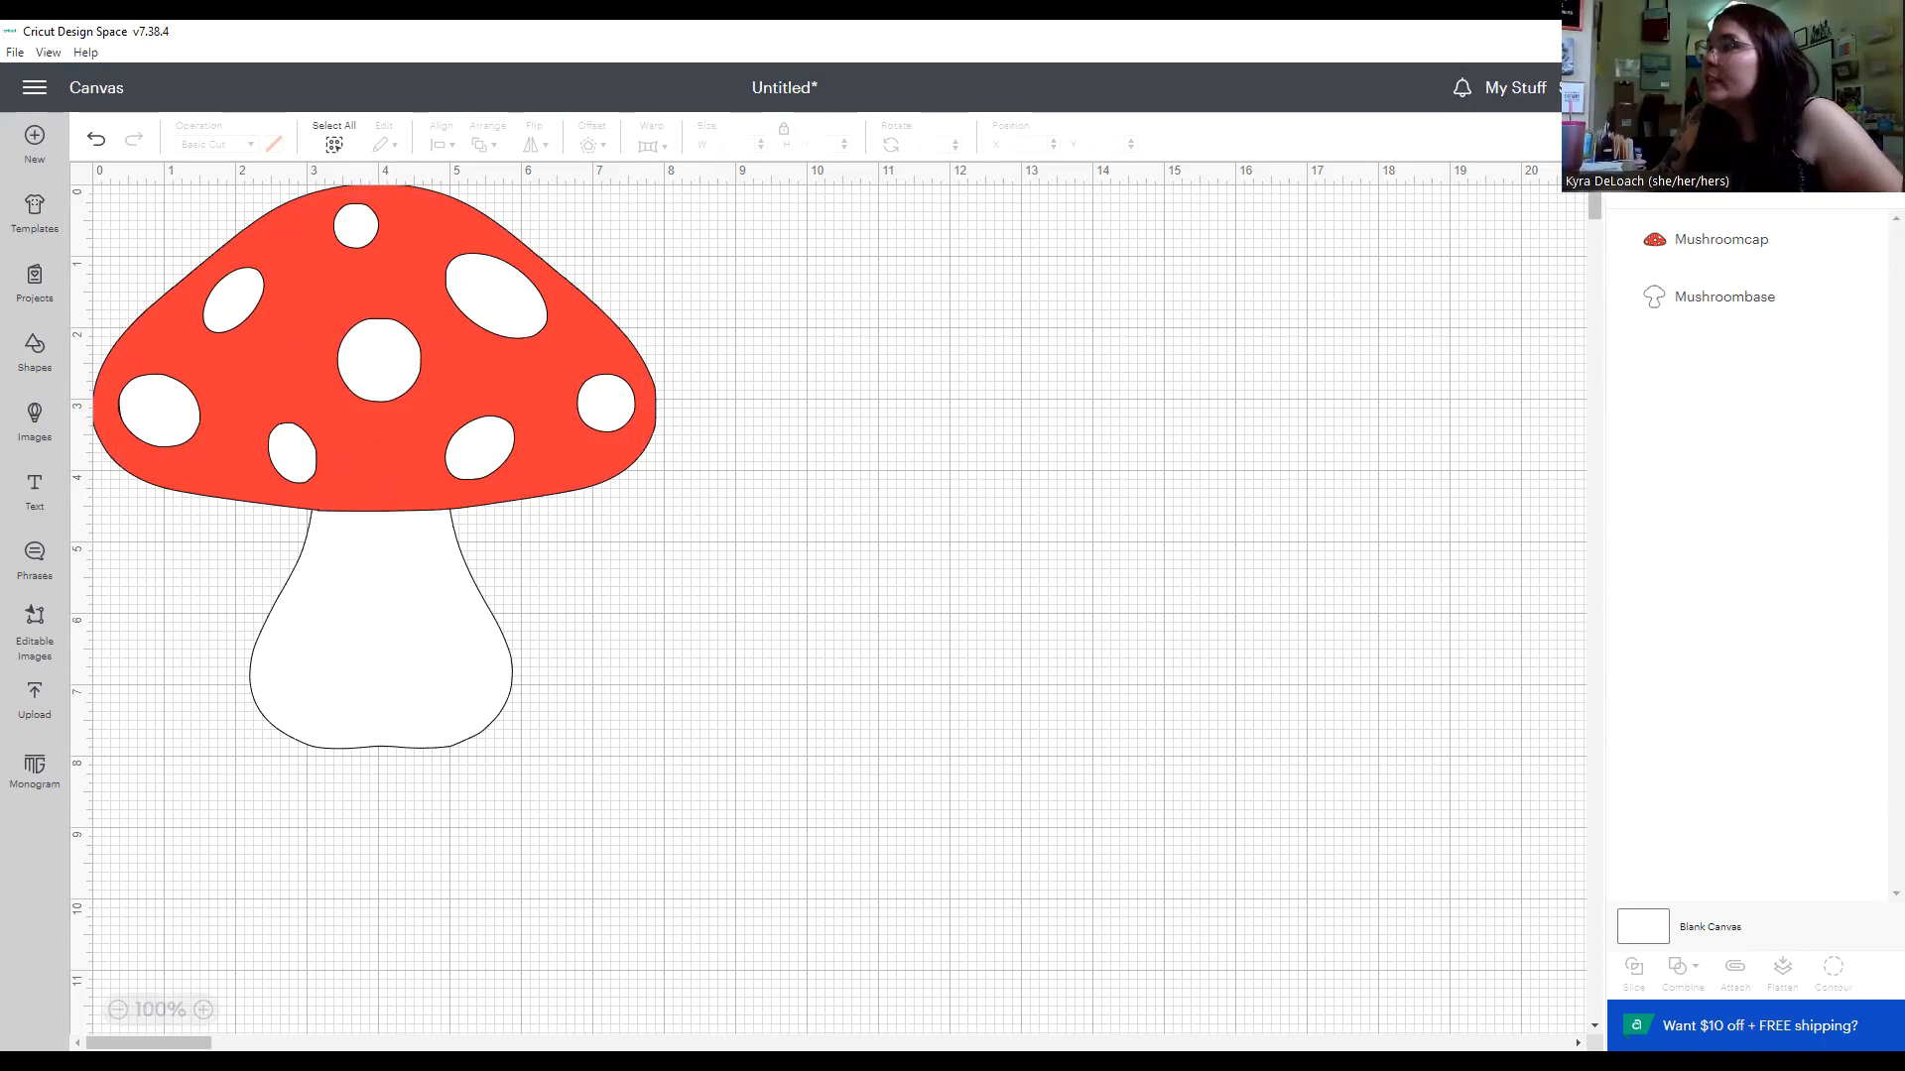
key(ctrl+a)
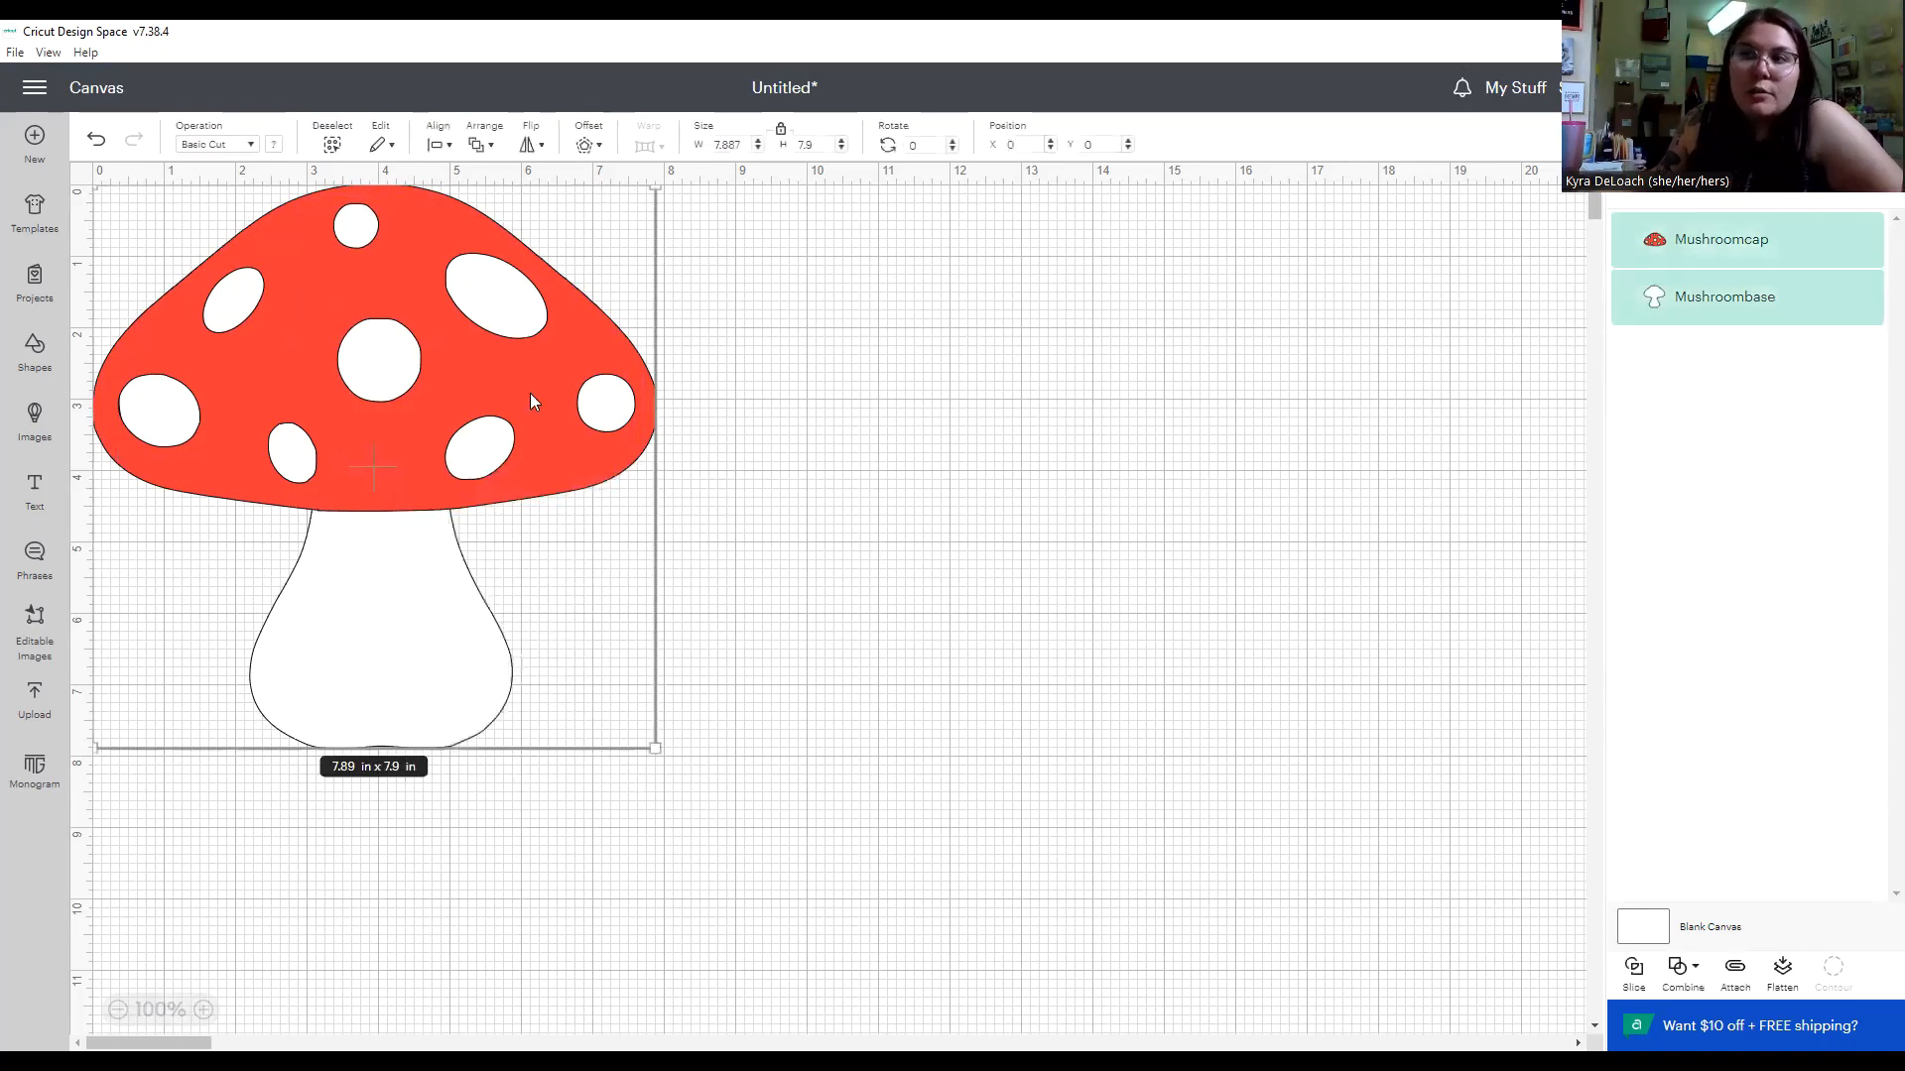
click(766, 357)
Prepare the design for cutting with 8.5 in x 11 in (Letter) material on both mats, and continue to the Make stage.
click(1843, 87)
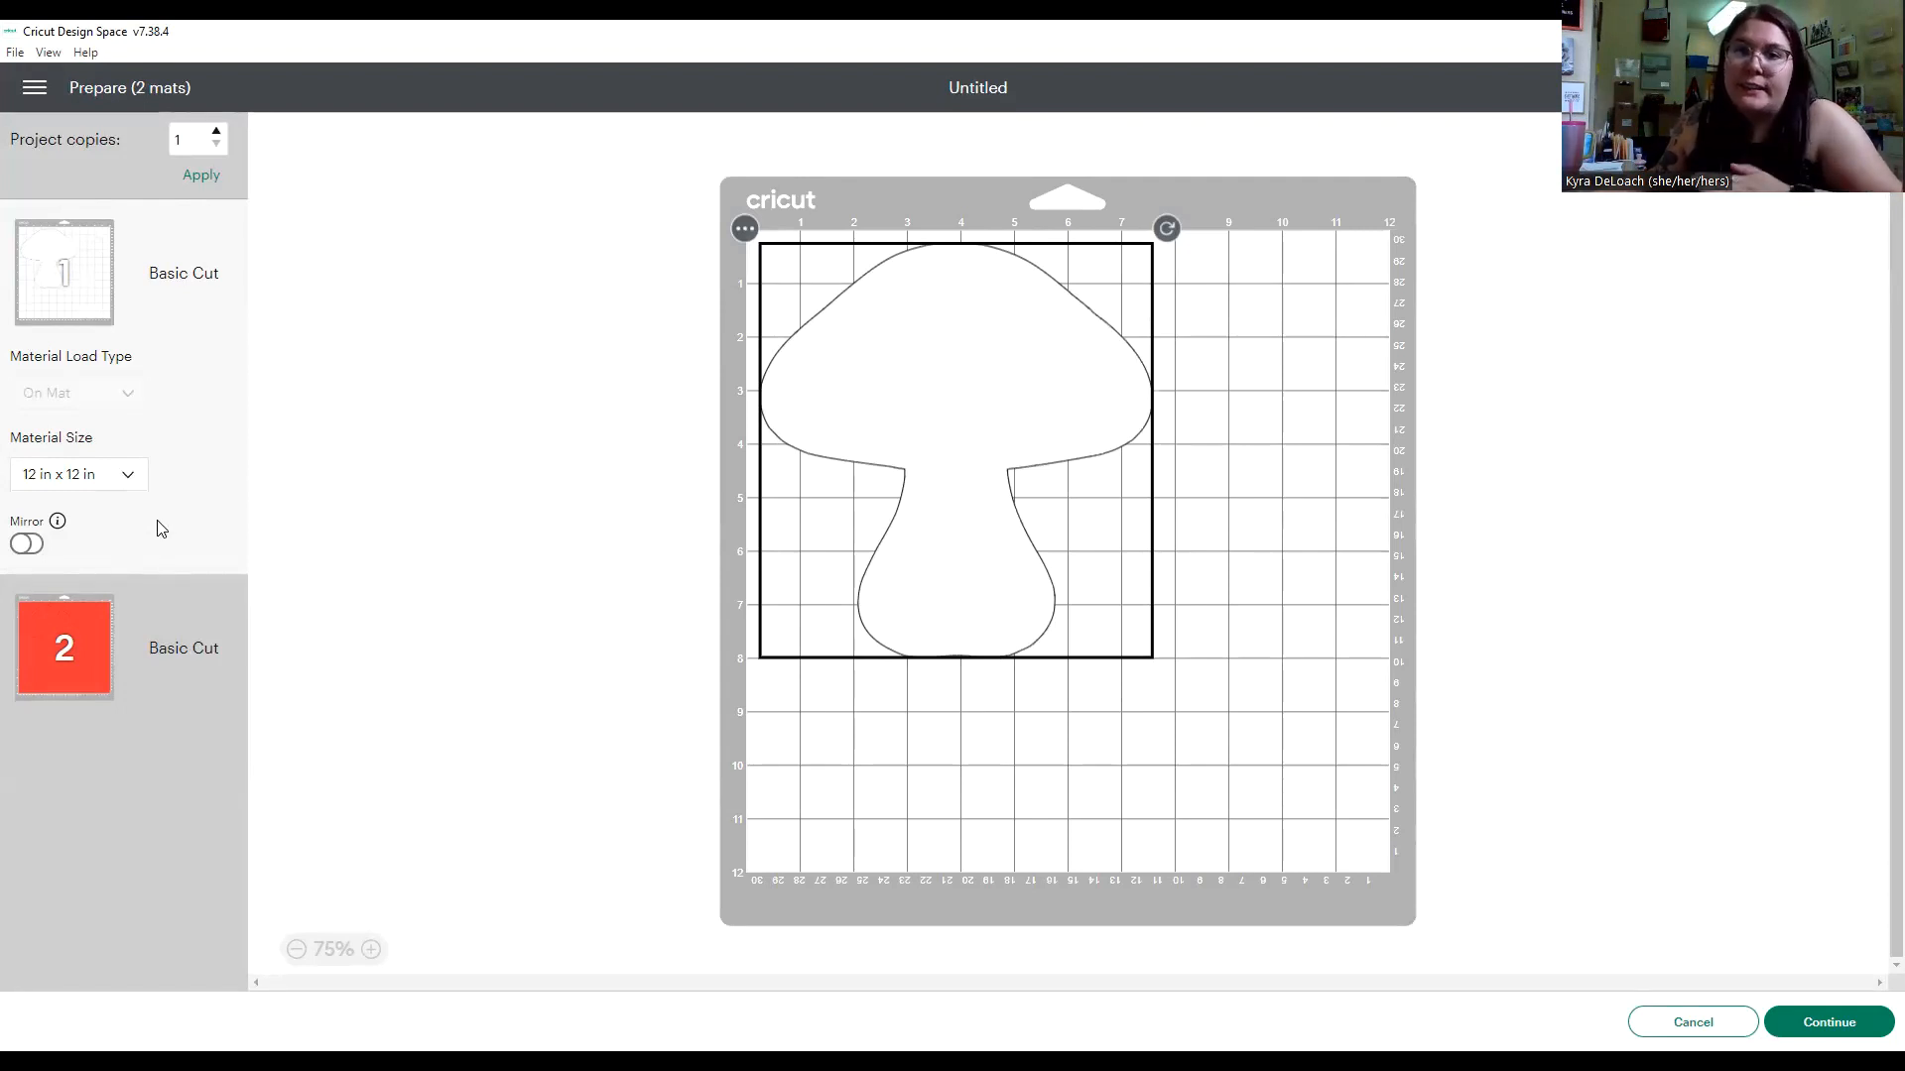
click(127, 478)
click(111, 567)
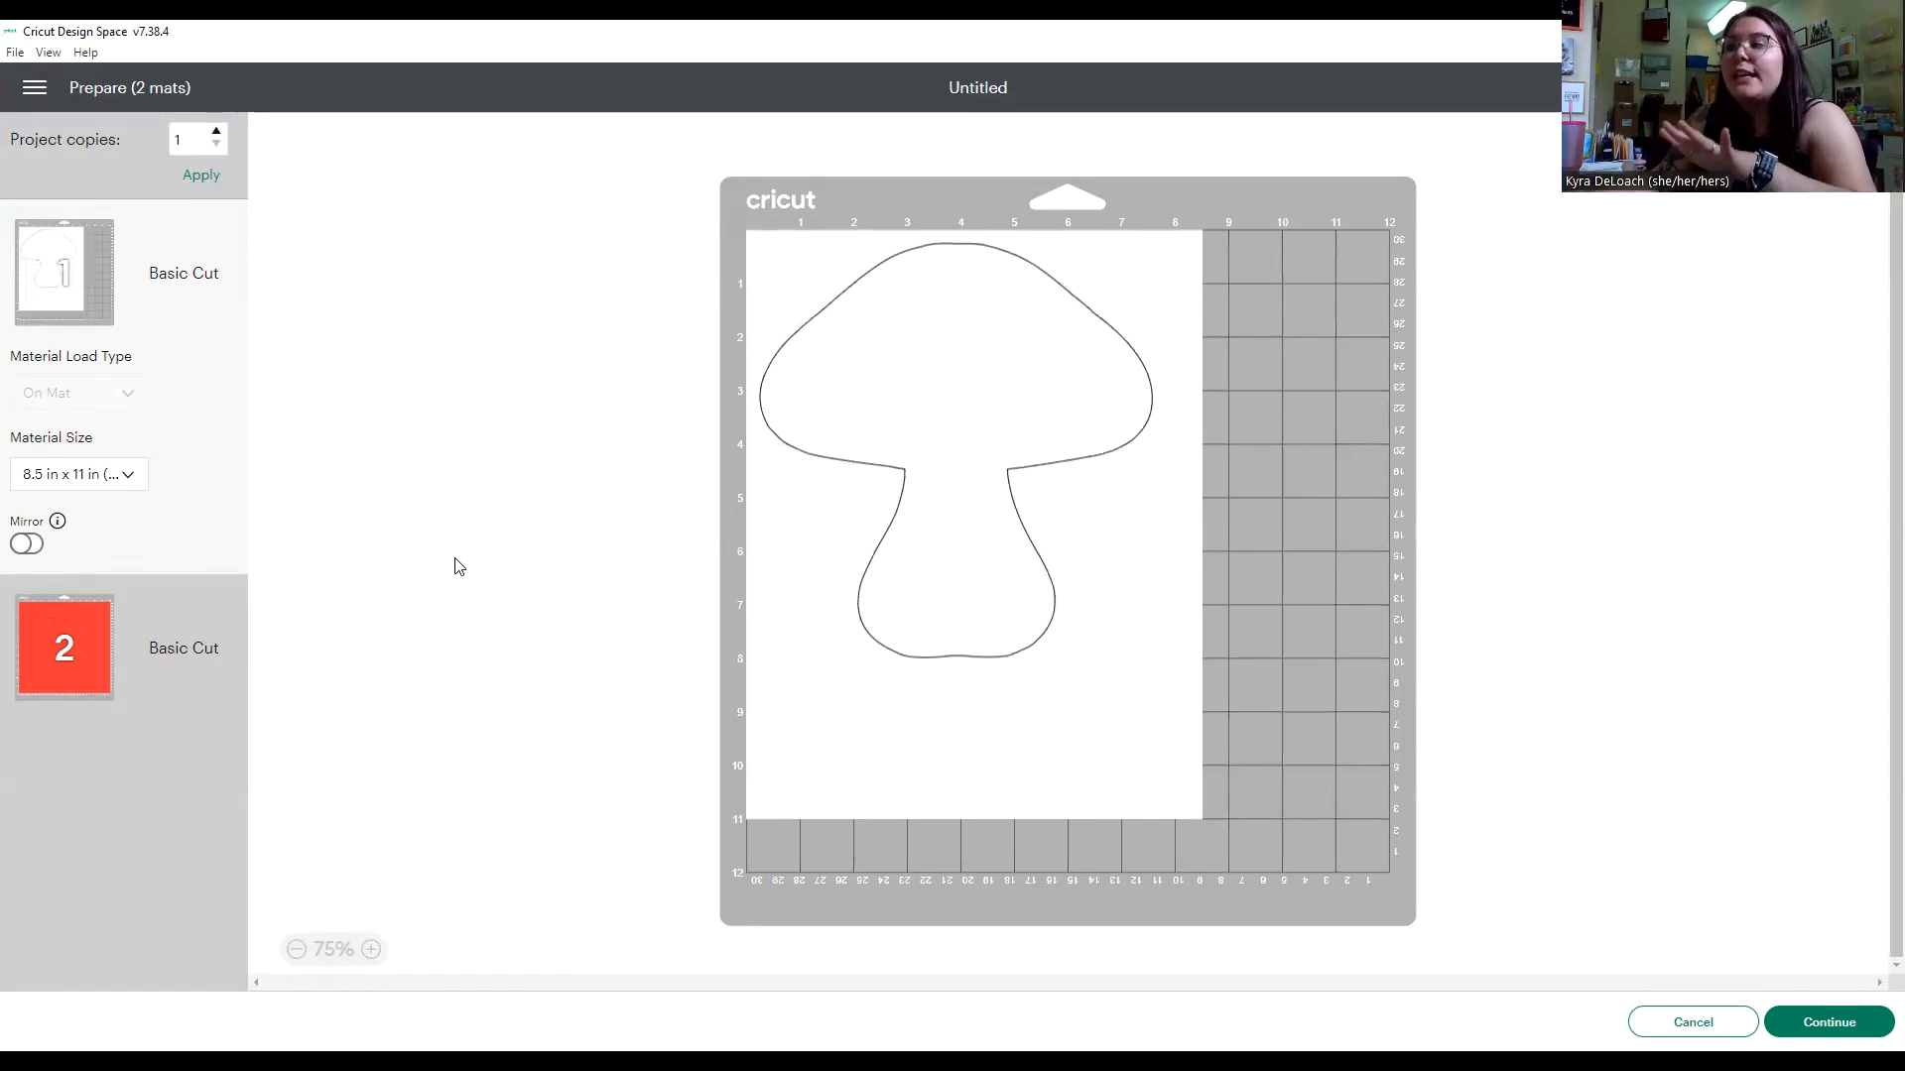
click(1829, 1022)
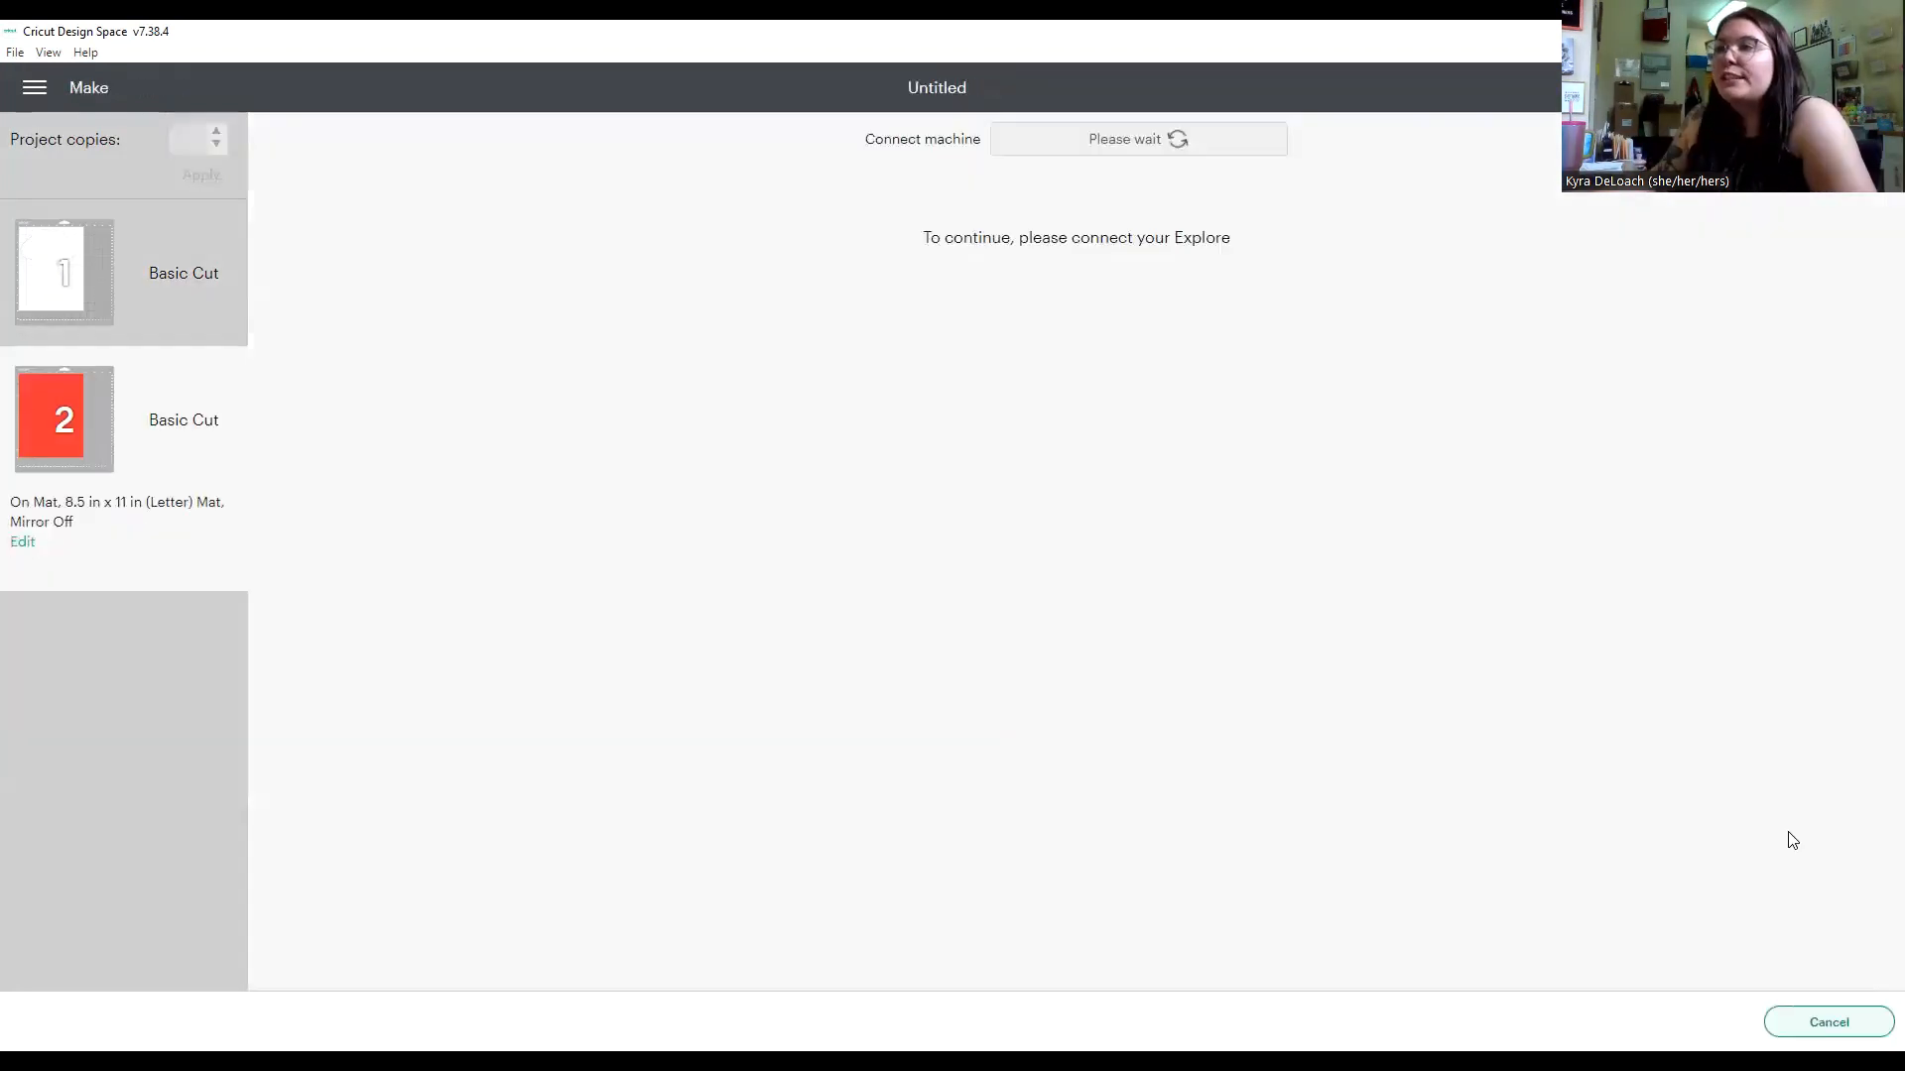